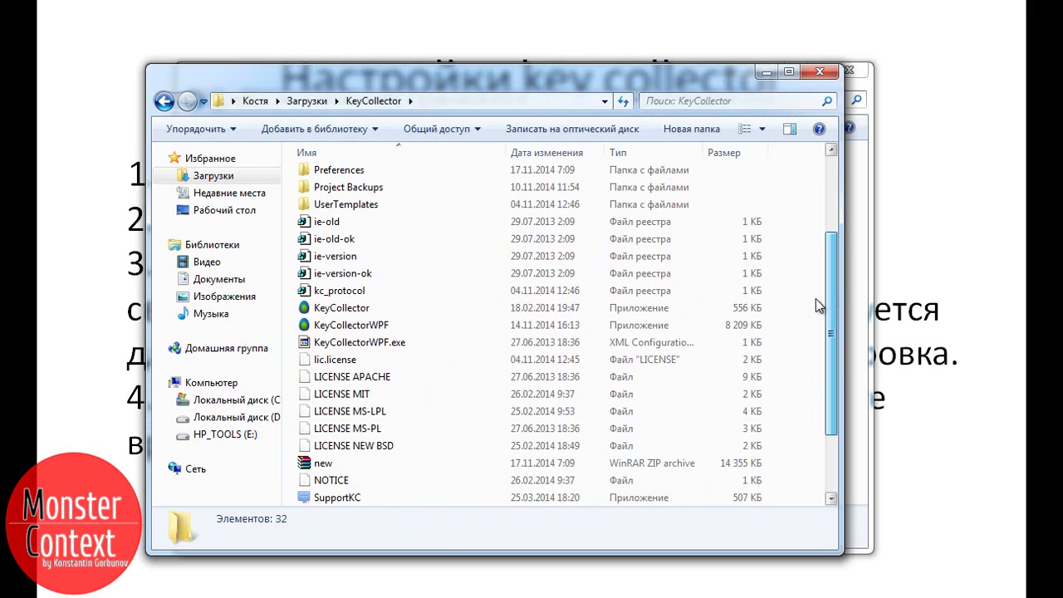
# In the KeyCollector folder, select lic.license, then double-click the KeyCollector application to launch it.
pyautogui.click(326, 363)
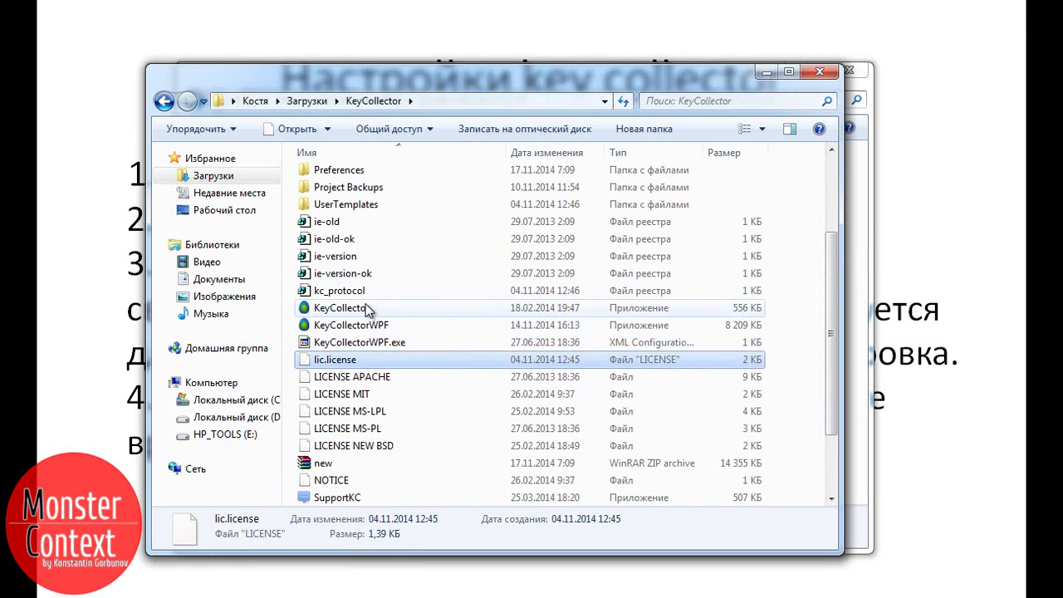
pyautogui.click(347, 309)
pyautogui.doubleClick(349, 312)
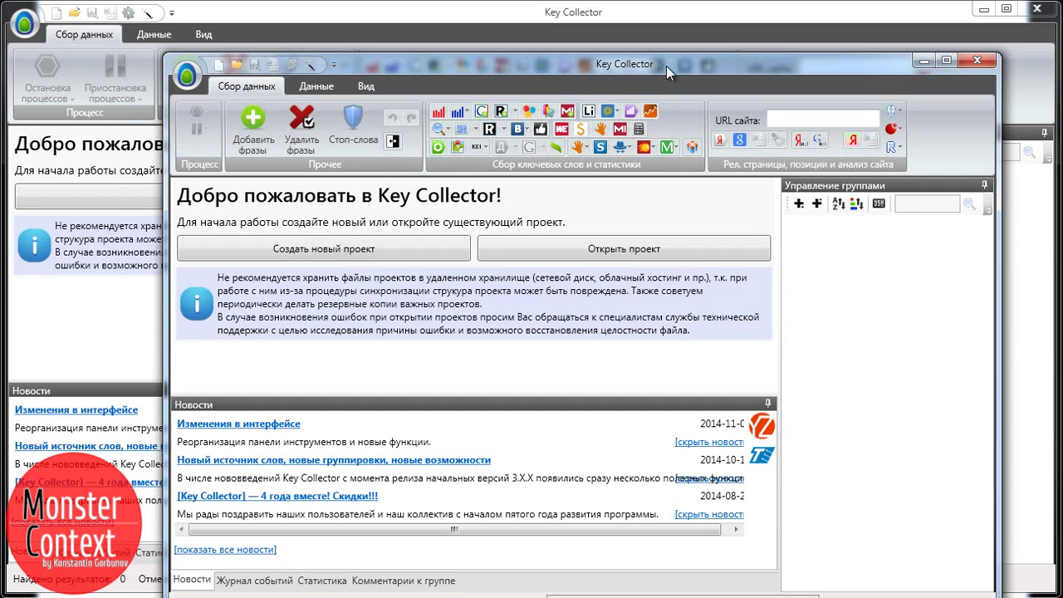
# Quit the extra Key Collector copy with Да, then bring up the Настройки window.
pyautogui.click(976, 60)
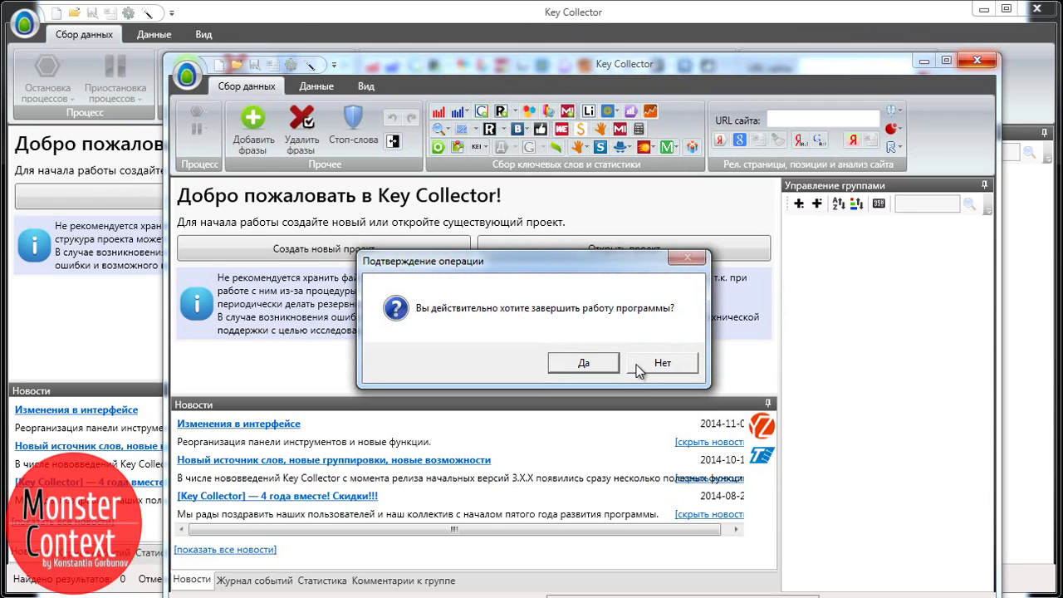
pyautogui.click(581, 370)
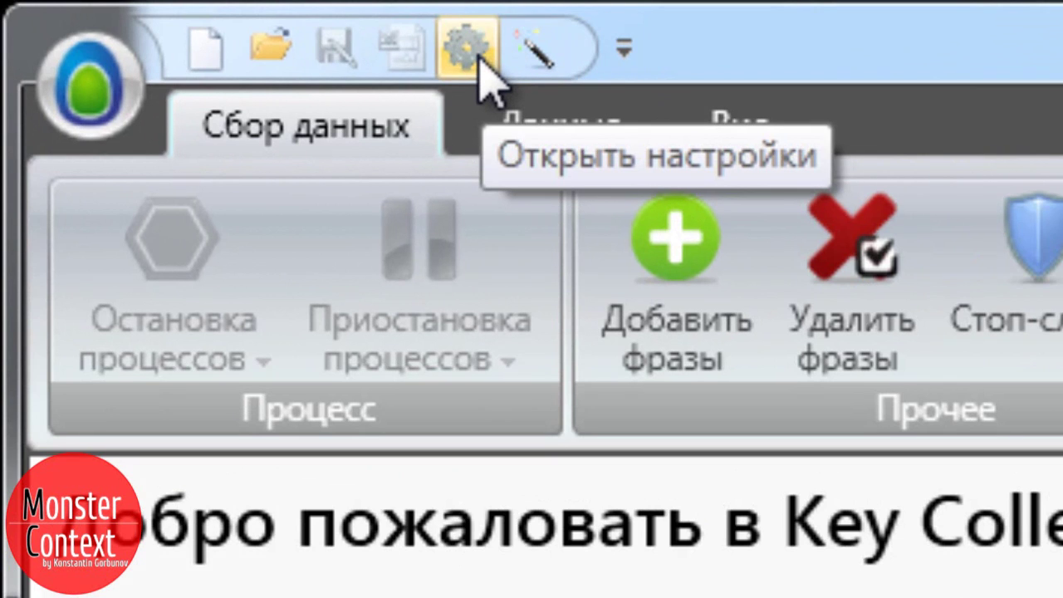
pyautogui.click(480, 68)
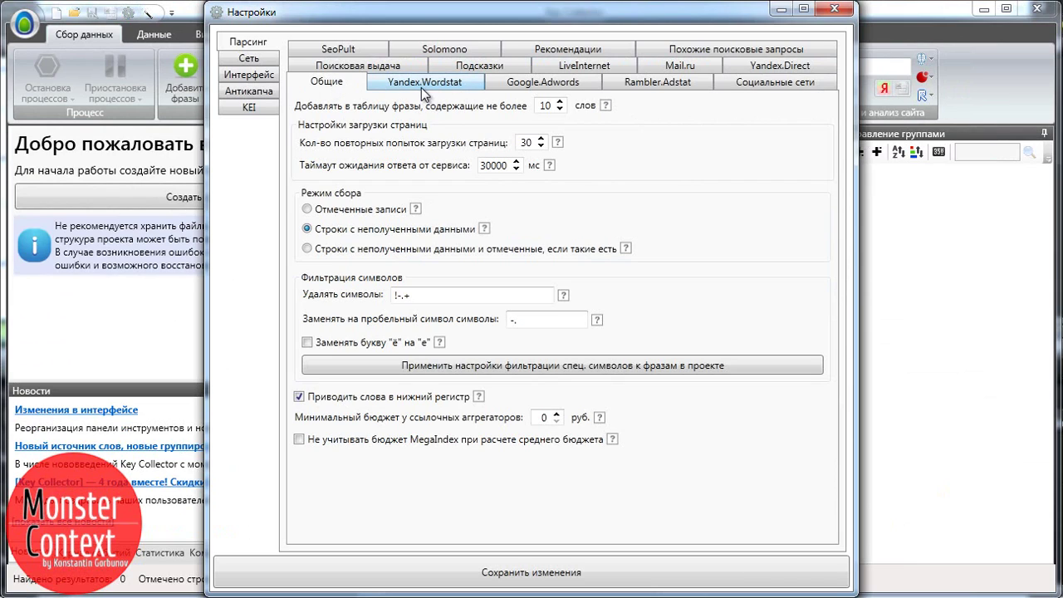
# Browse the Google.Adwords, Yandex.Direct and Социальные сети account tabs and enter the account login.
pyautogui.click(522, 86)
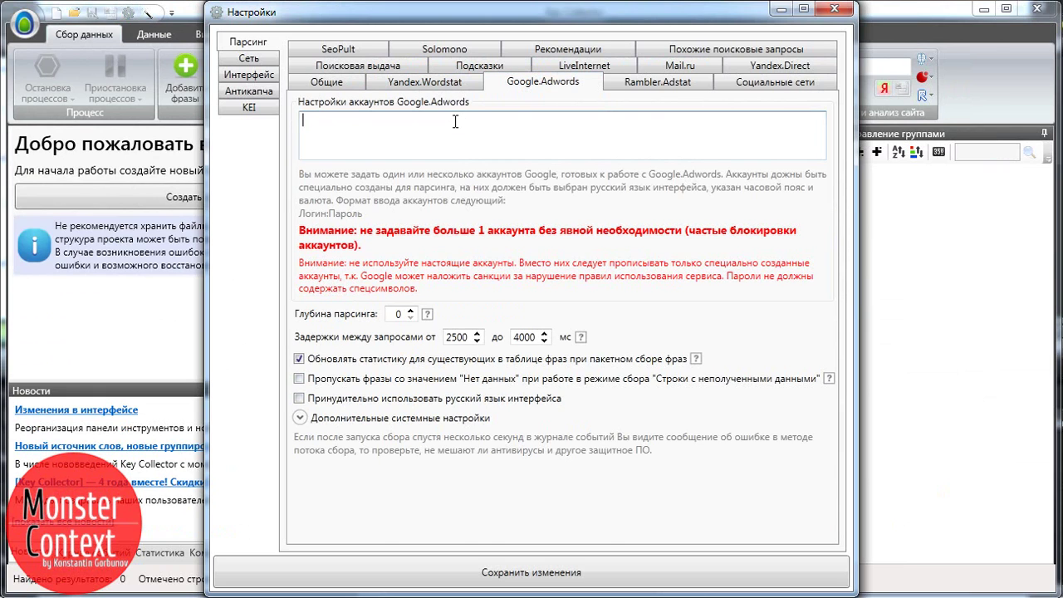
pyautogui.click(779, 65)
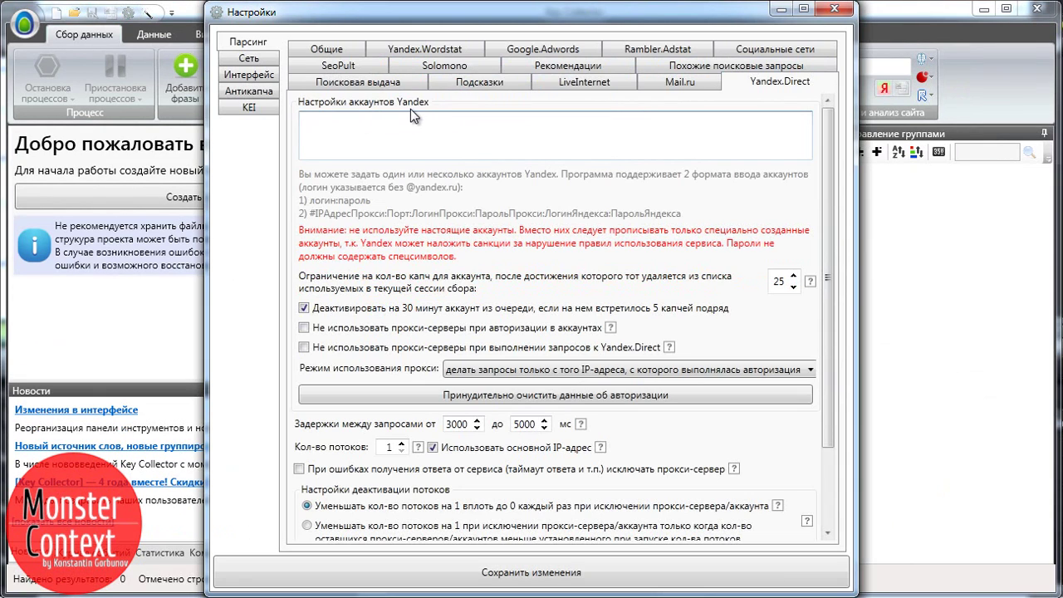
pyautogui.click(775, 49)
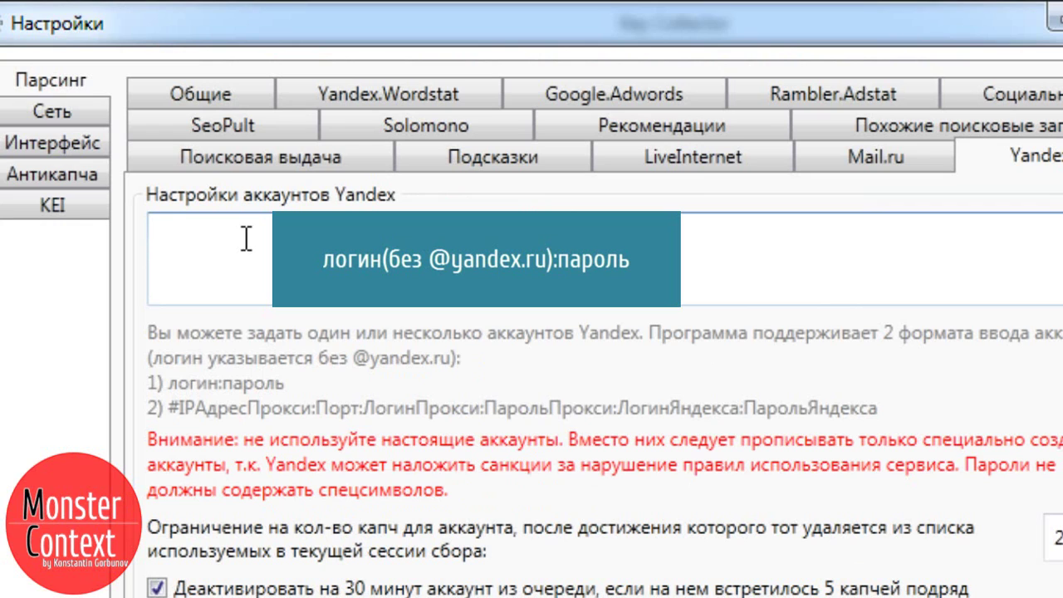
pyautogui.write('mst-con2014')
# Return to Google.Adwords accounts, then set the Подсказки Yandex region to 'Задать самостоятельно'.
pyautogui.click(614, 94)
pyautogui.click(543, 218)
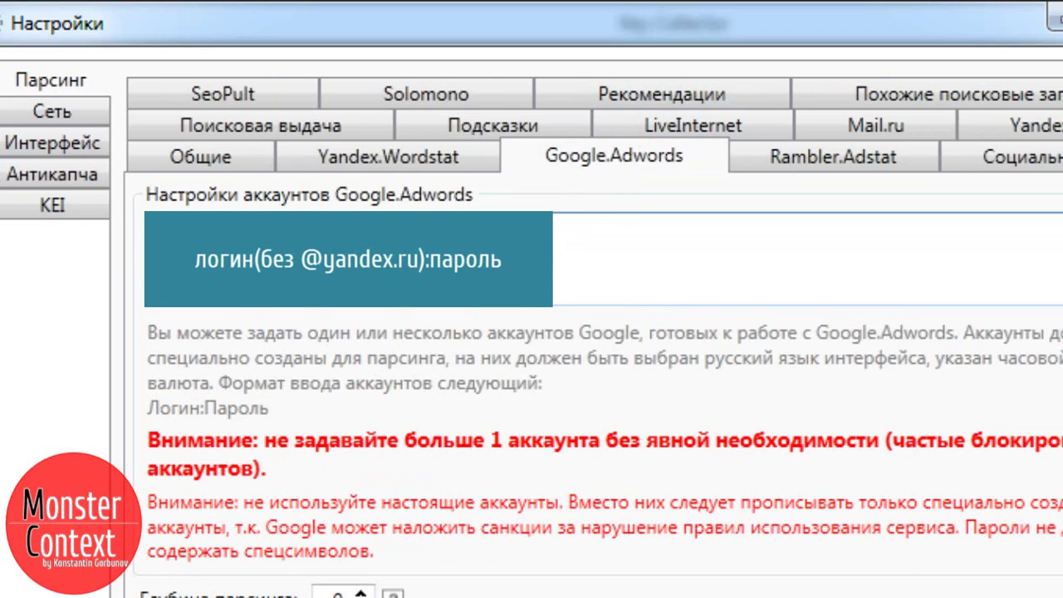
pyautogui.click(493, 125)
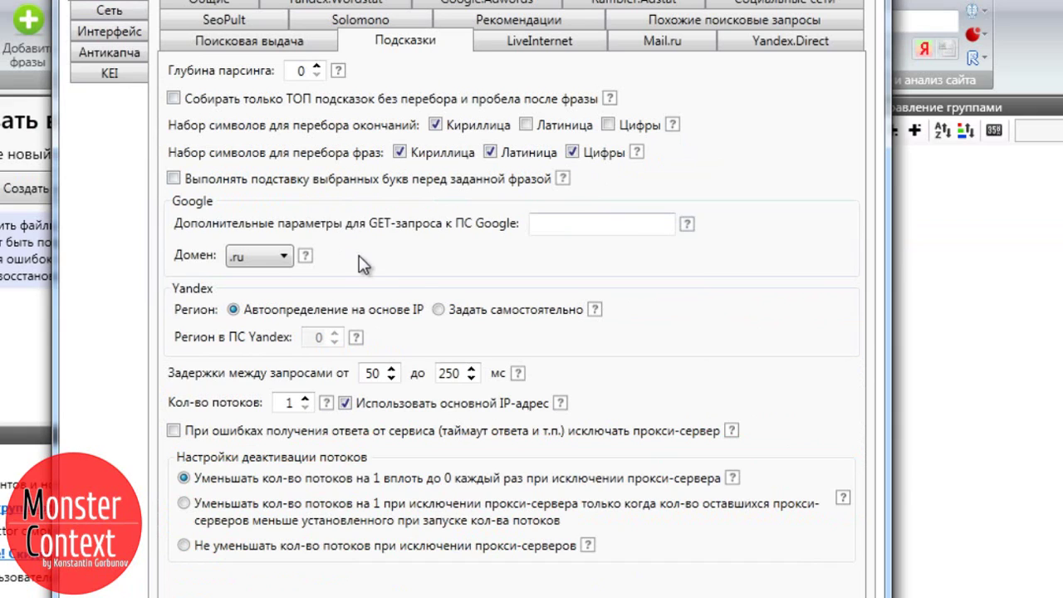
pyautogui.click(440, 309)
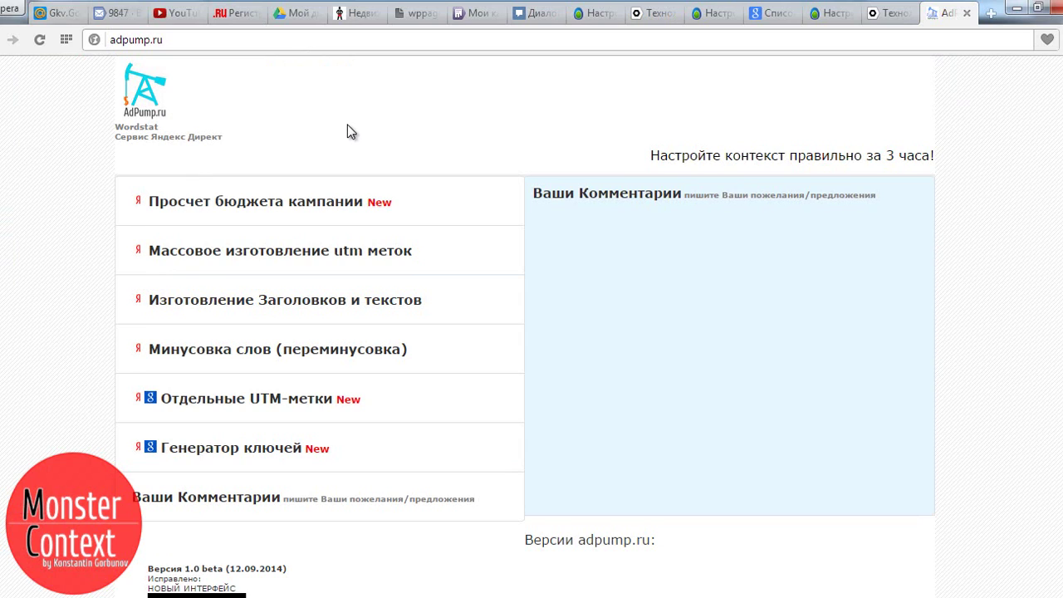
# Reload adpump.ru, open 'Просчет бюджета кампании' and inspect the code of the region list.
pyautogui.click(192, 40)
pyautogui.press('Return')
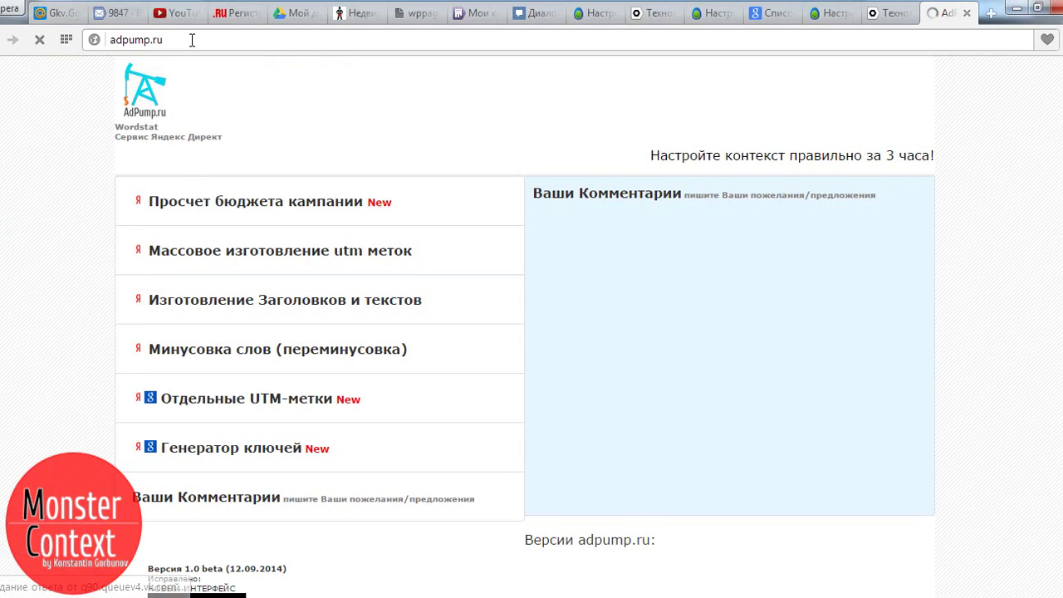
pyautogui.click(254, 204)
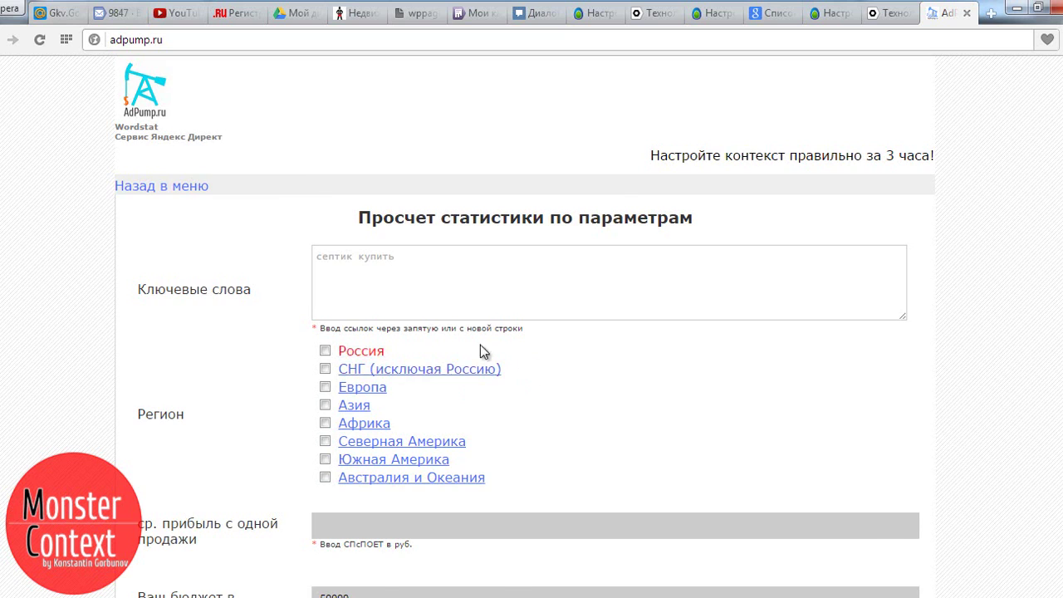
pyautogui.rightClick(586, 145)
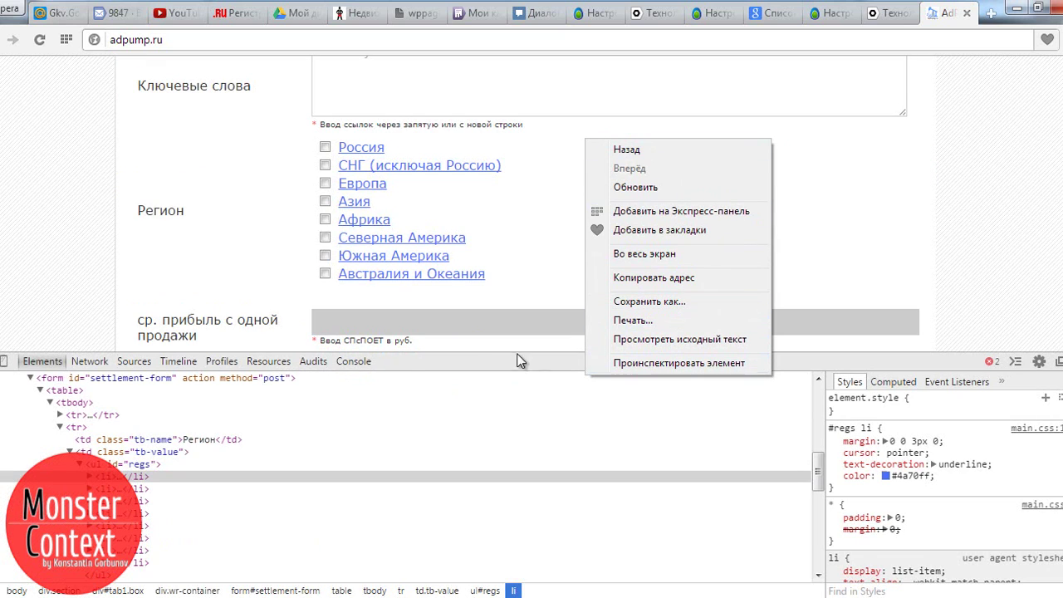
pyautogui.click(88, 476)
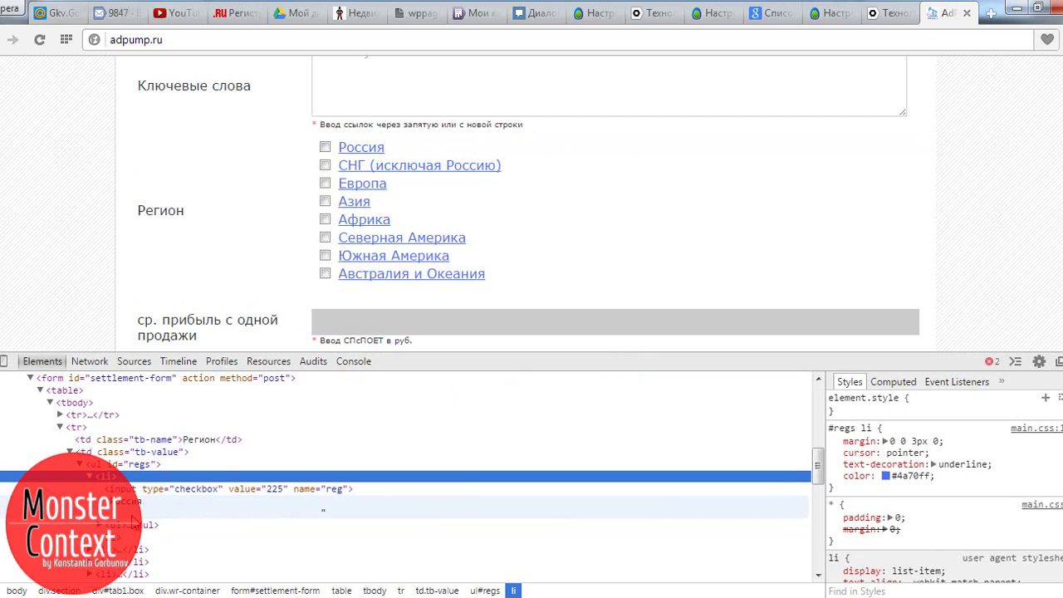
# Expand the nested region nodes under Россия and Центр down to Москва и область.
pyautogui.click(99, 525)
pyautogui.click(109, 538)
pyautogui.scroll(-2, 158, 494)
pyautogui.scroll(-2, 165, 488)
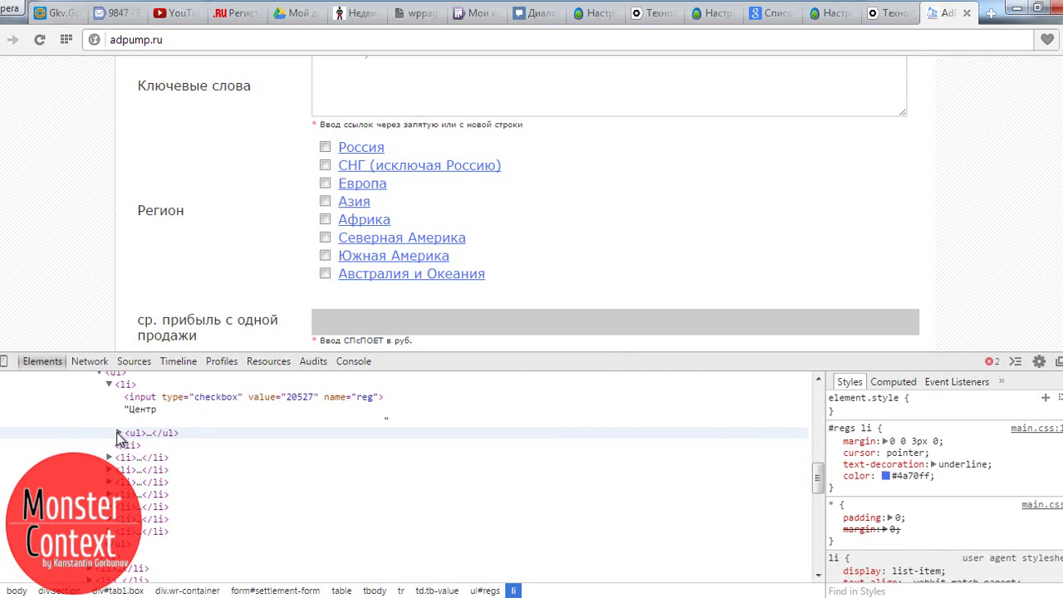
pyautogui.click(119, 433)
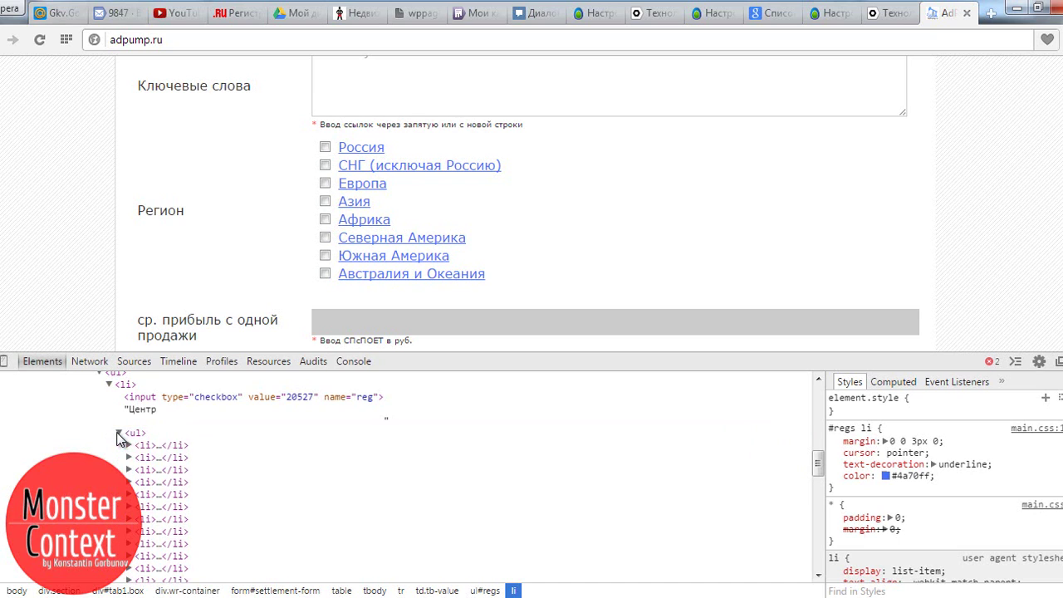
pyautogui.click(129, 446)
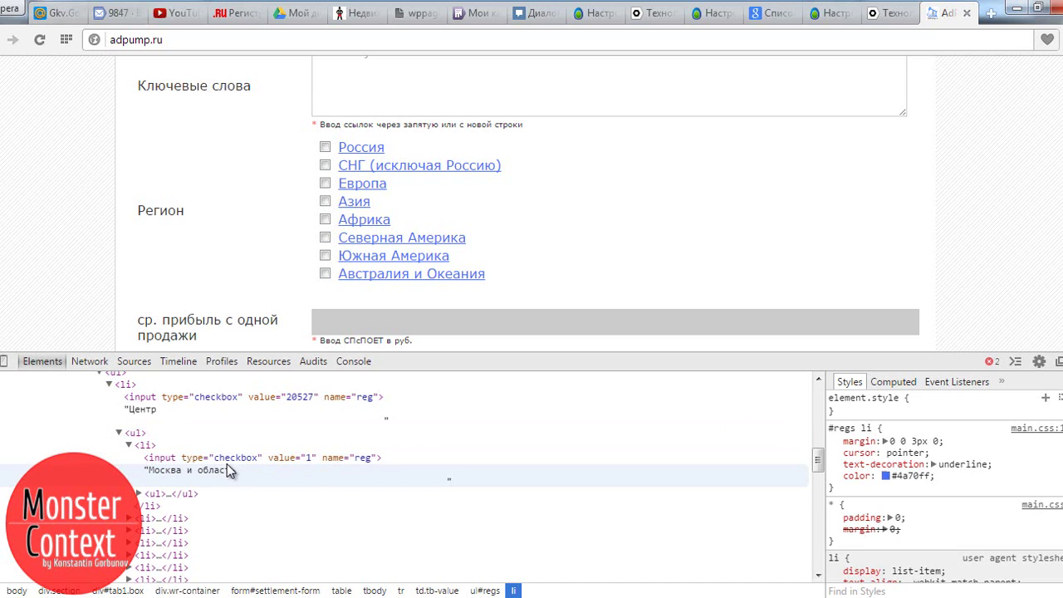
pyautogui.click(128, 446)
pyautogui.click(129, 446)
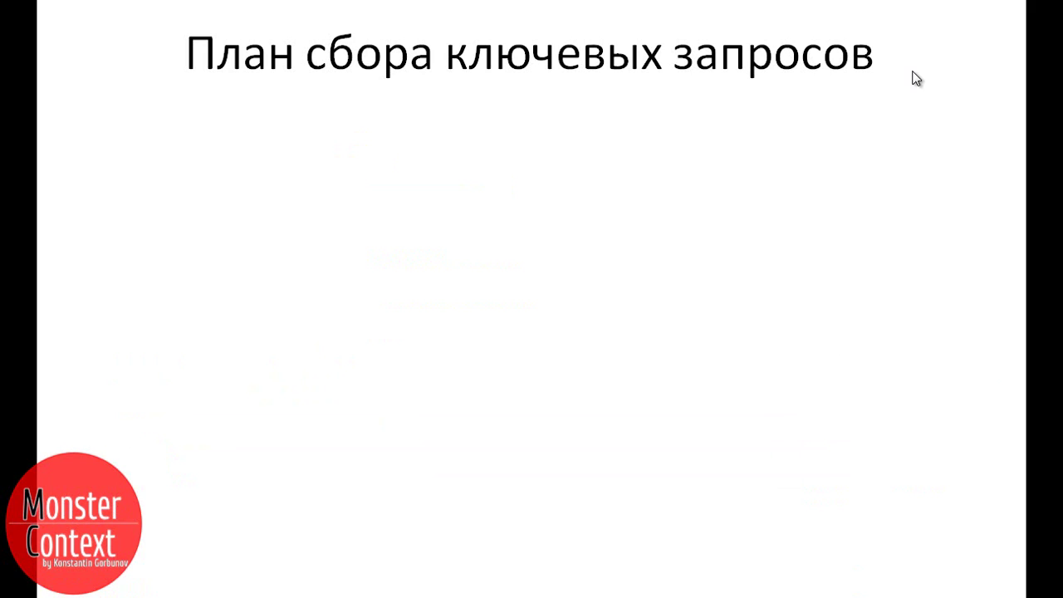
# Show plan bullet 1, then the Общие ключи slide with its key-masks callout.
pyautogui.click(938, 226)
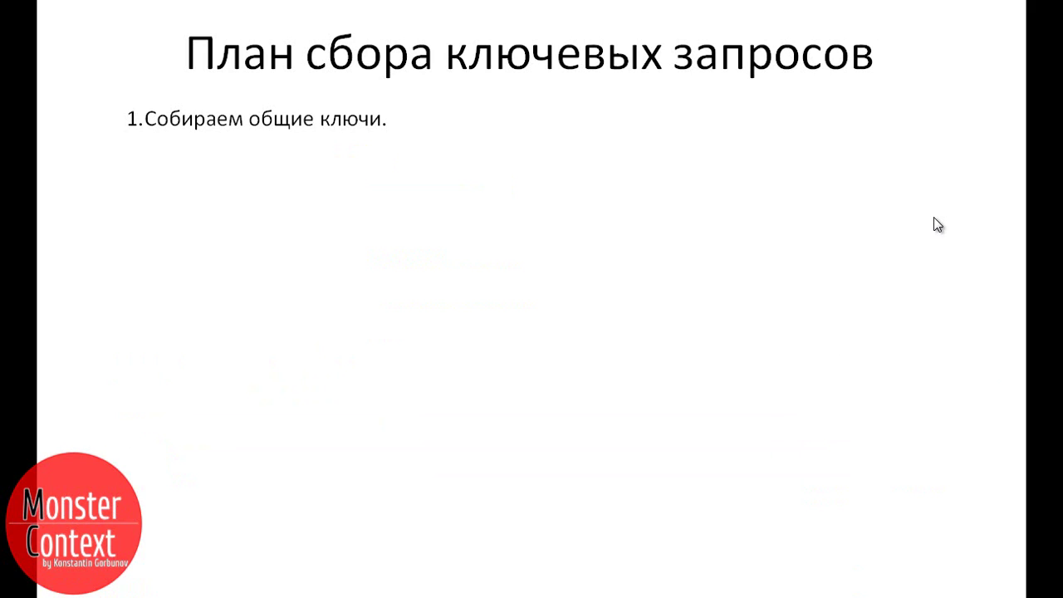
pyautogui.click(902, 433)
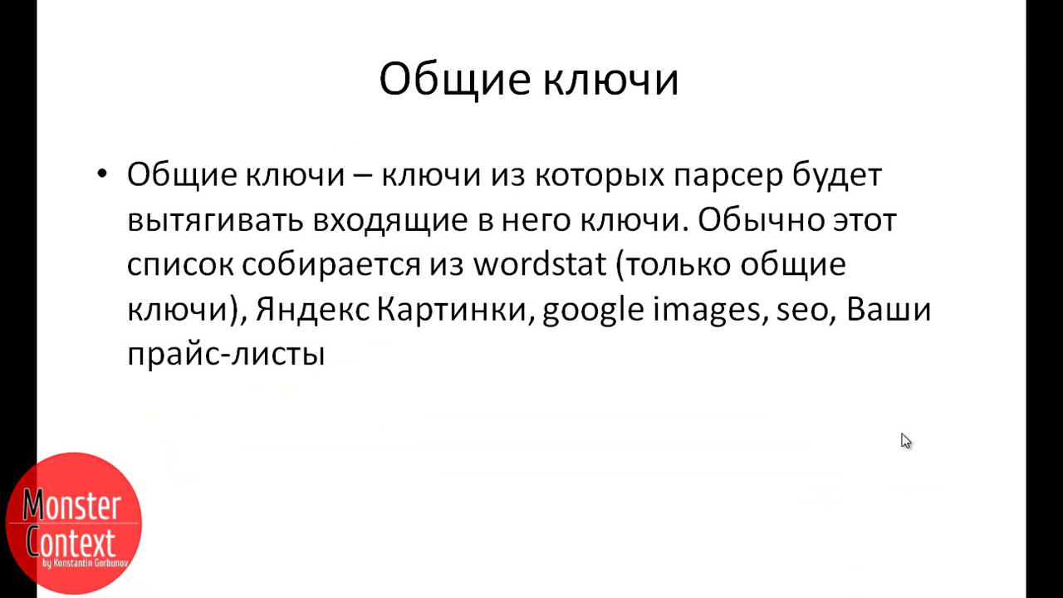
pyautogui.click(905, 441)
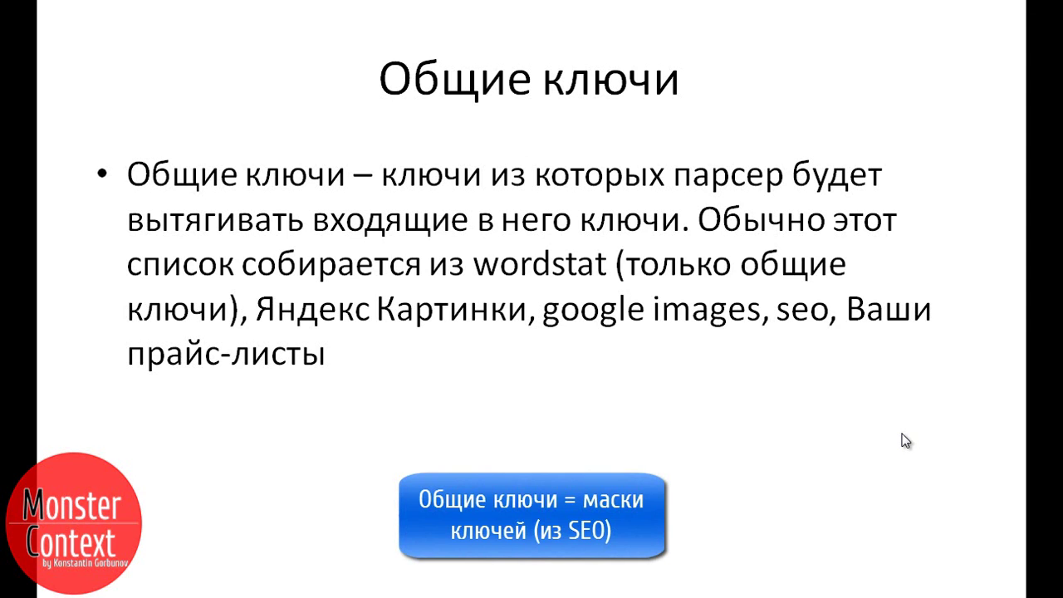
pyautogui.click(902, 434)
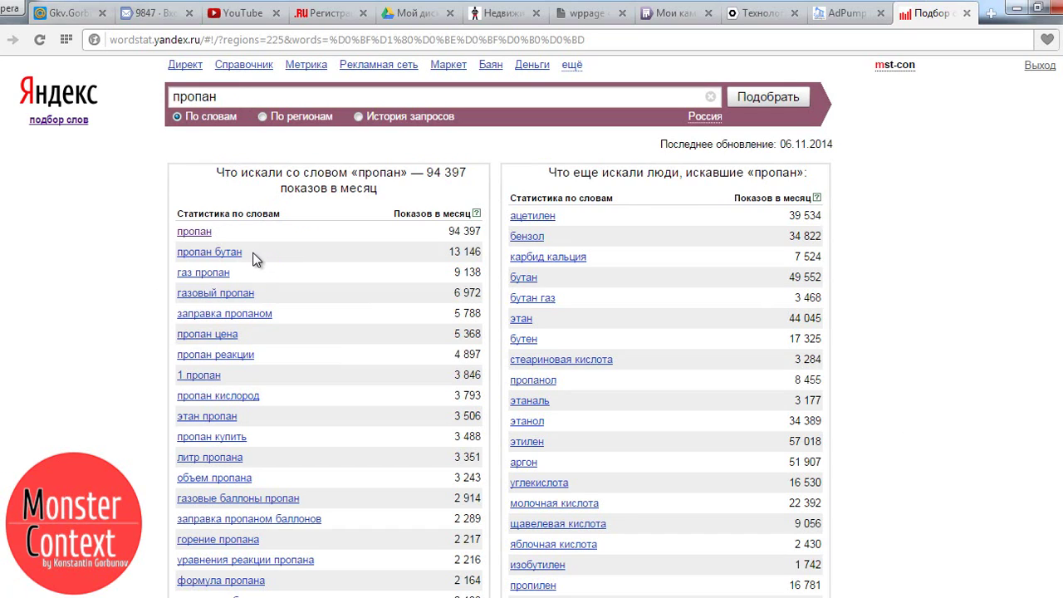
# Highlight the top пропан phrases in the Wordstat table, then scroll down the results.
pyautogui.moveTo(254, 258); pyautogui.dragTo(172, 254)
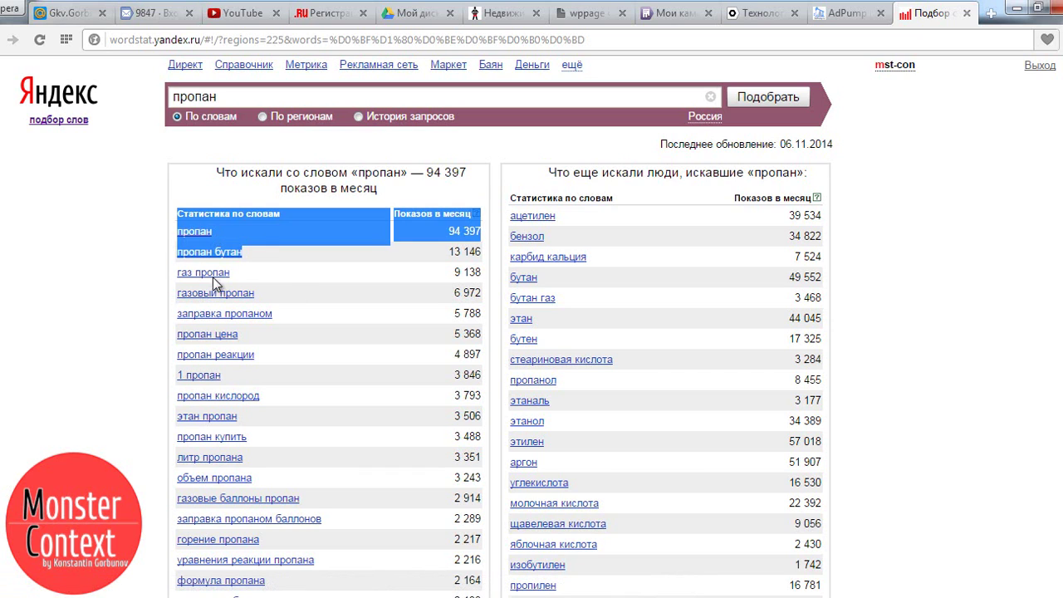
pyautogui.click(269, 298)
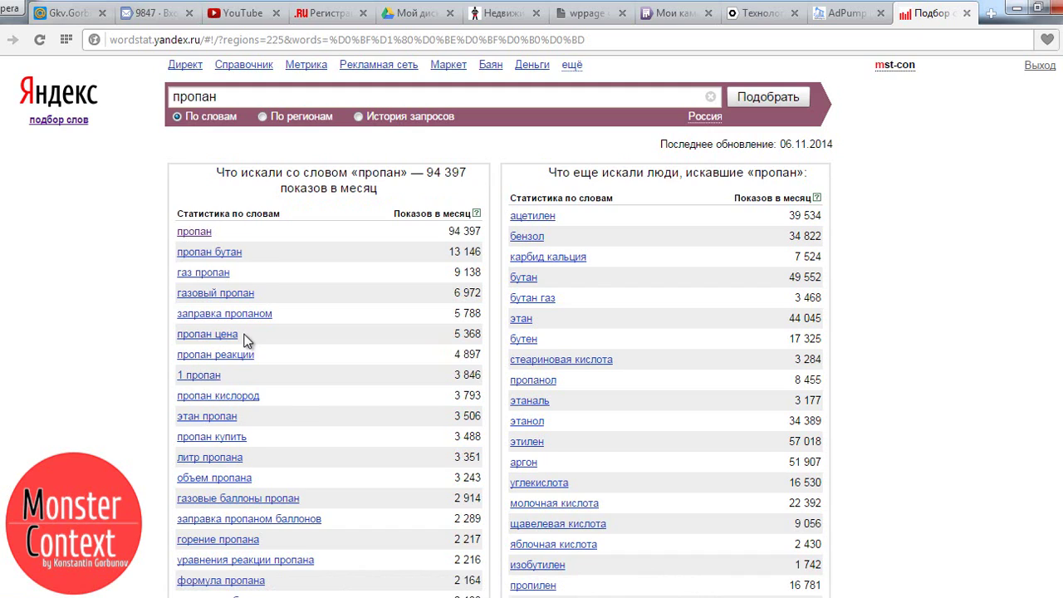
pyautogui.scroll(-2, 268, 384)
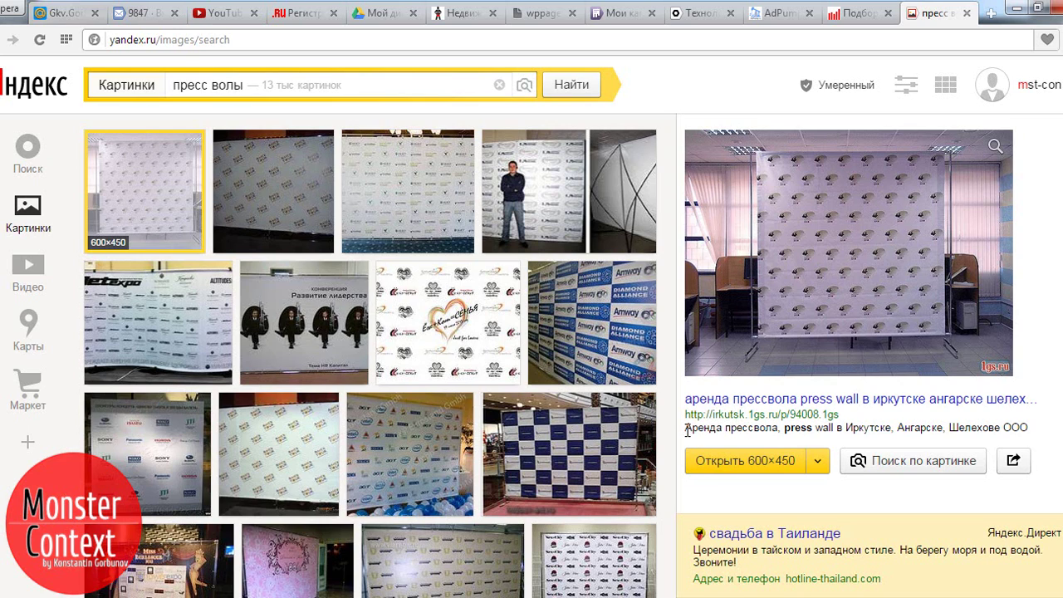
# Highlight 'Аренда прессвола' in the image description and scroll the газ на дом Google results.
pyautogui.moveTo(687, 430); pyautogui.dragTo(832, 432)
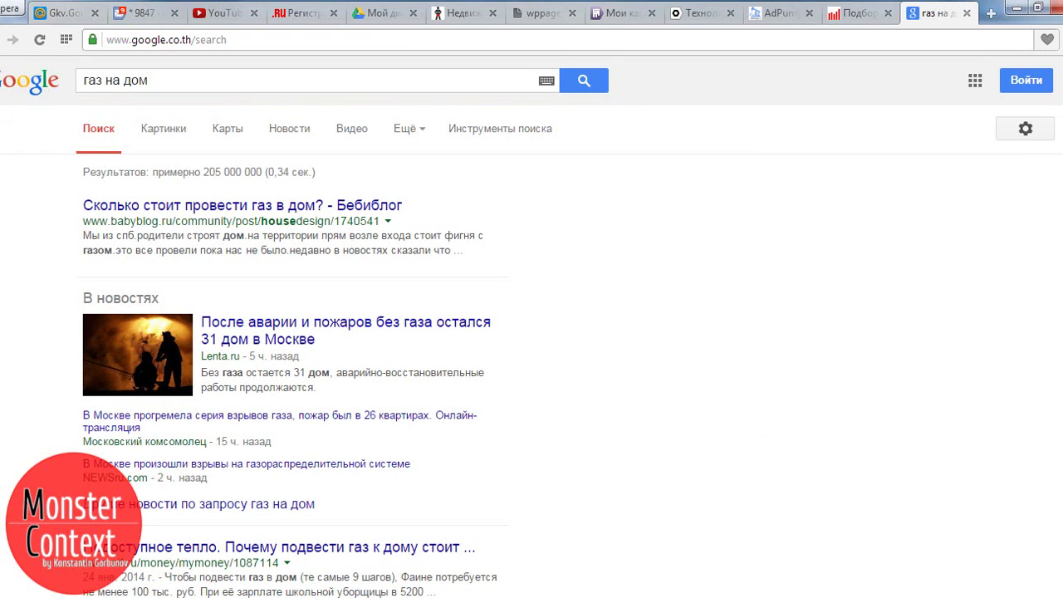
pyautogui.scroll(-4, 750, 294)
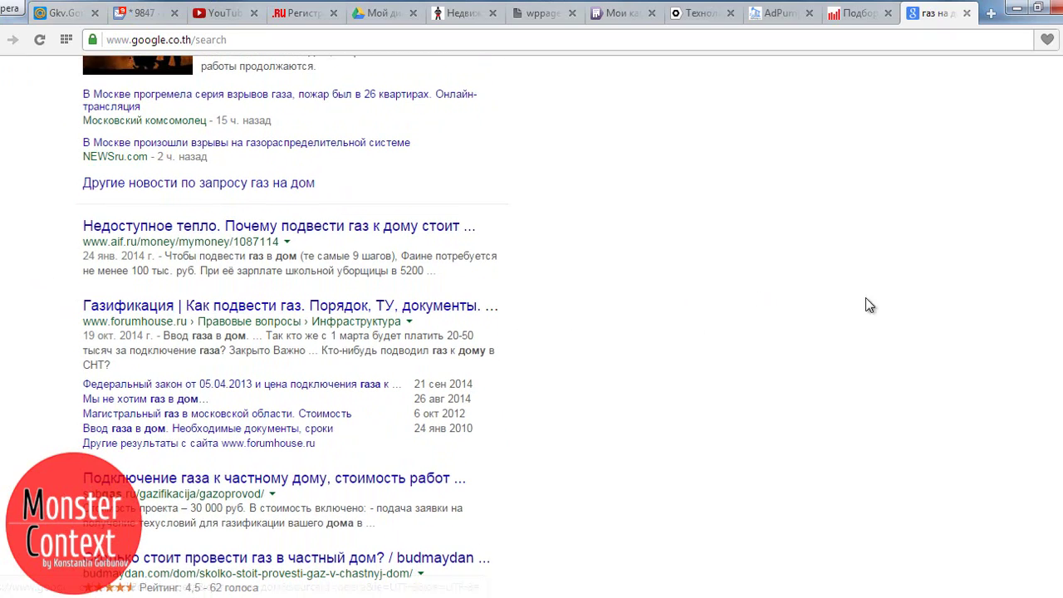
pyautogui.scroll(-5, 289, 325)
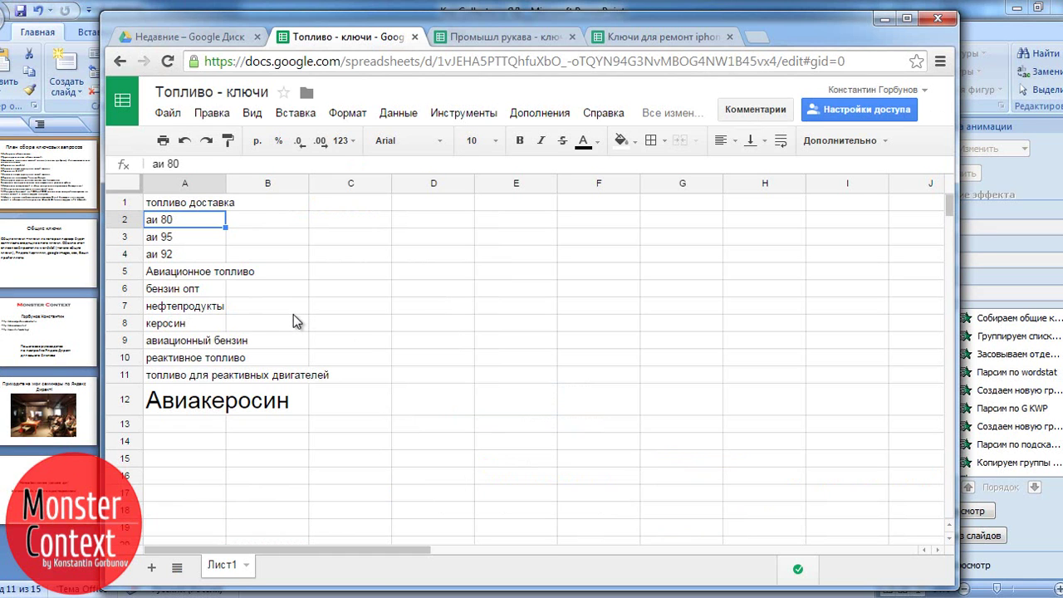
# Show the Промышл рукава - ключи and Ключи для ремонт iphone sheets, pointing out cell A5.
pyautogui.click(470, 38)
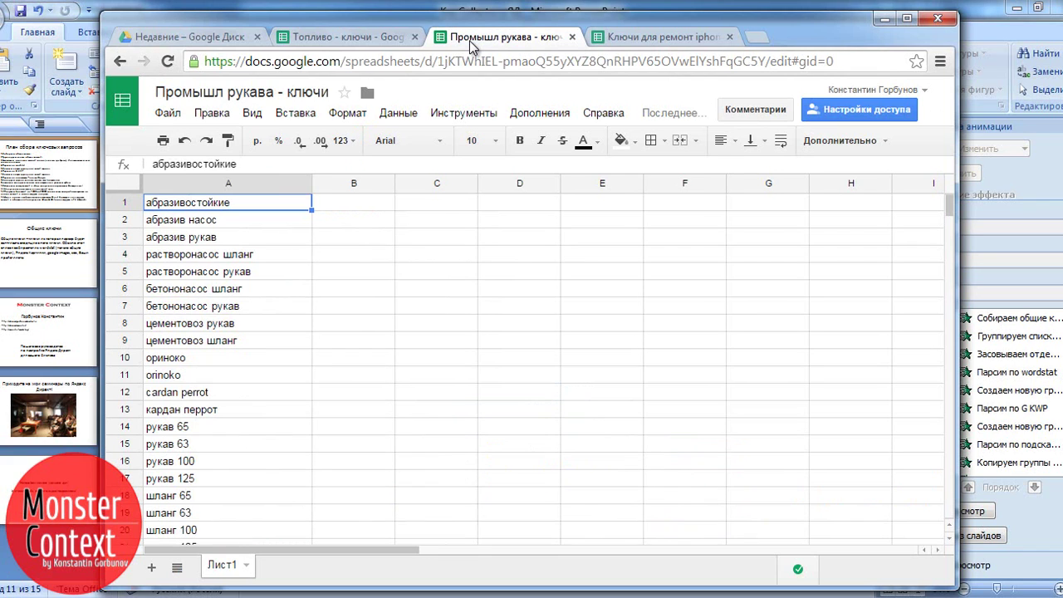
pyautogui.click(634, 42)
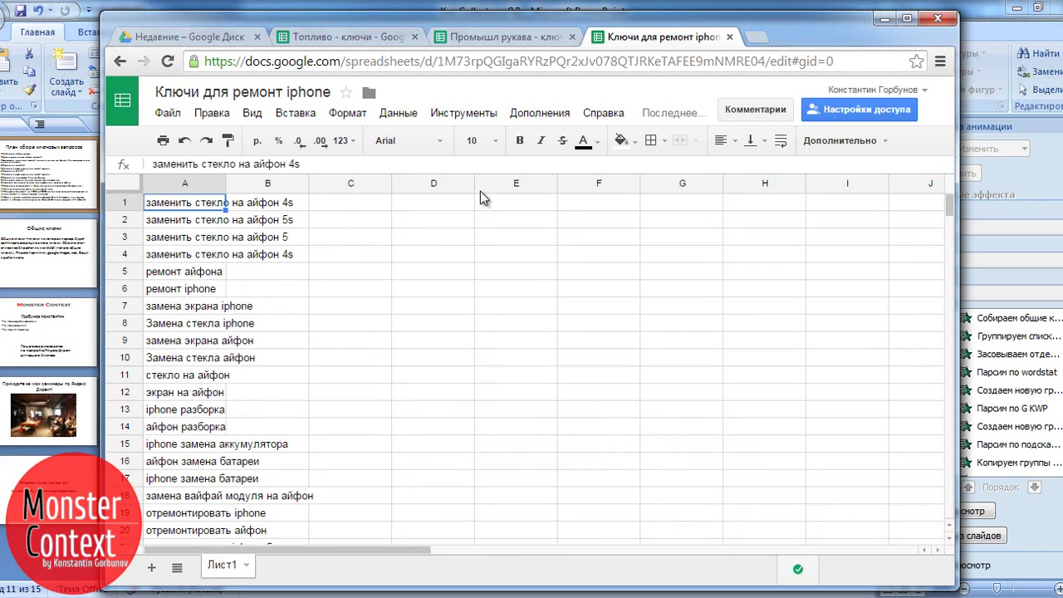
pyautogui.click(171, 277)
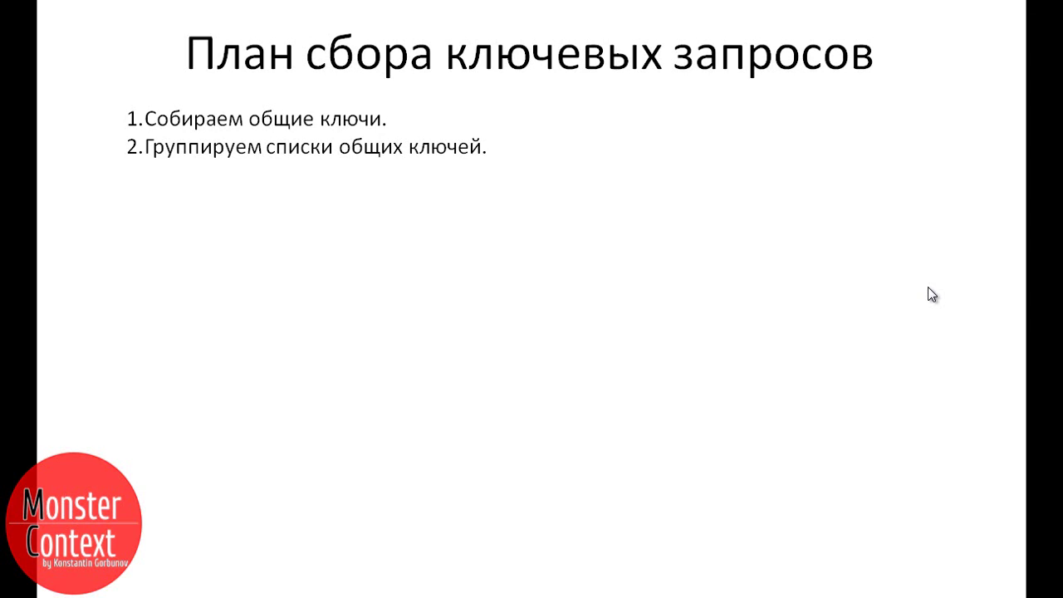
# Reveal the third step of the keyword-collection plan on the slide.
pyautogui.click(932, 294)
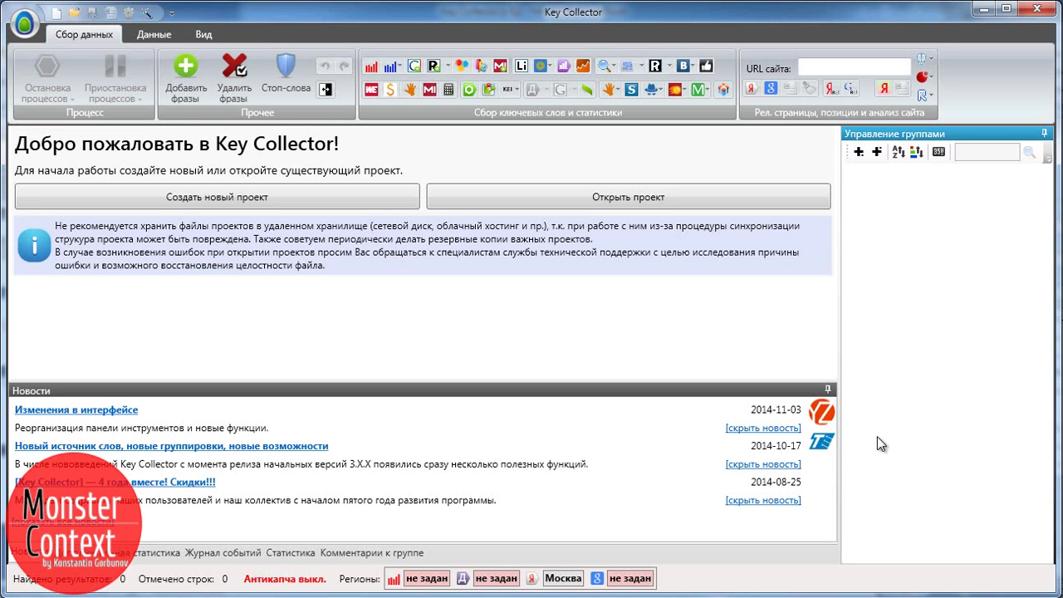
# Create a new project named Топливо оптом and save its file.
pyautogui.click(259, 205)
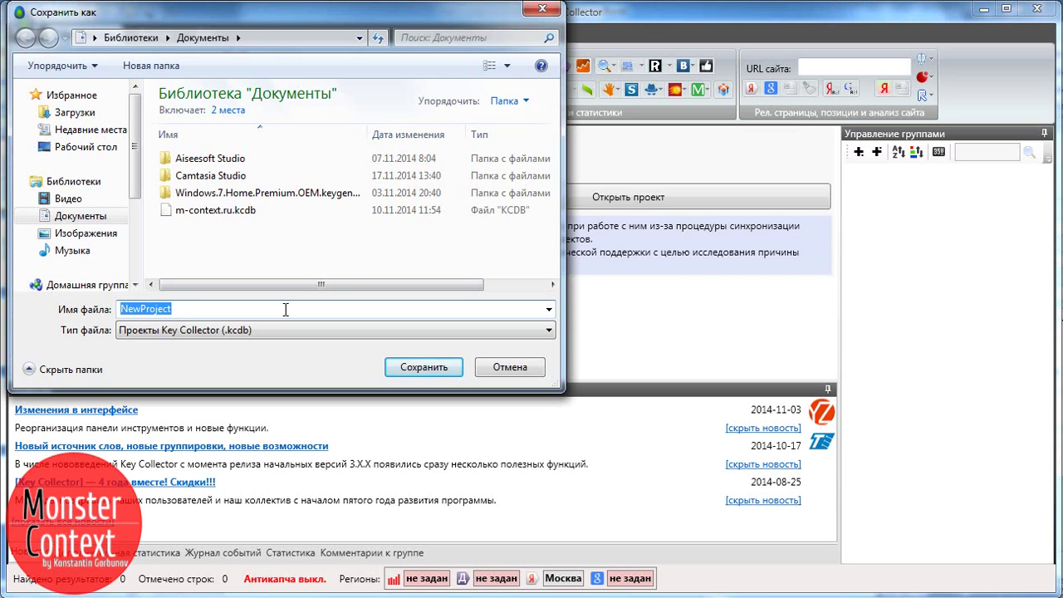
pyautogui.click(423, 366)
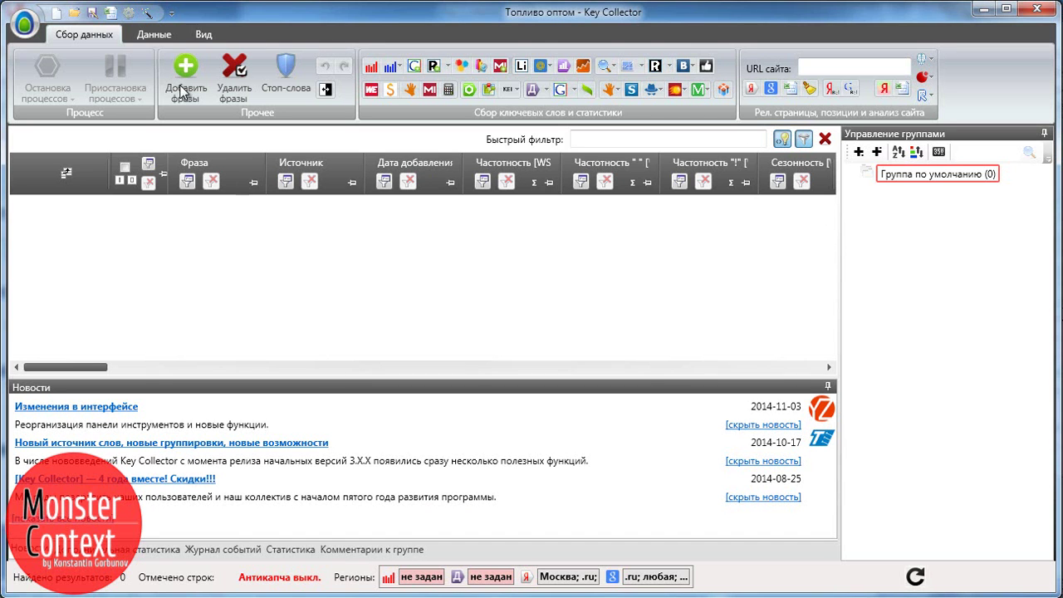
# Select Использовать Antigate on the Антикапча settings tab and save the settings.
pyautogui.click(126, 13)
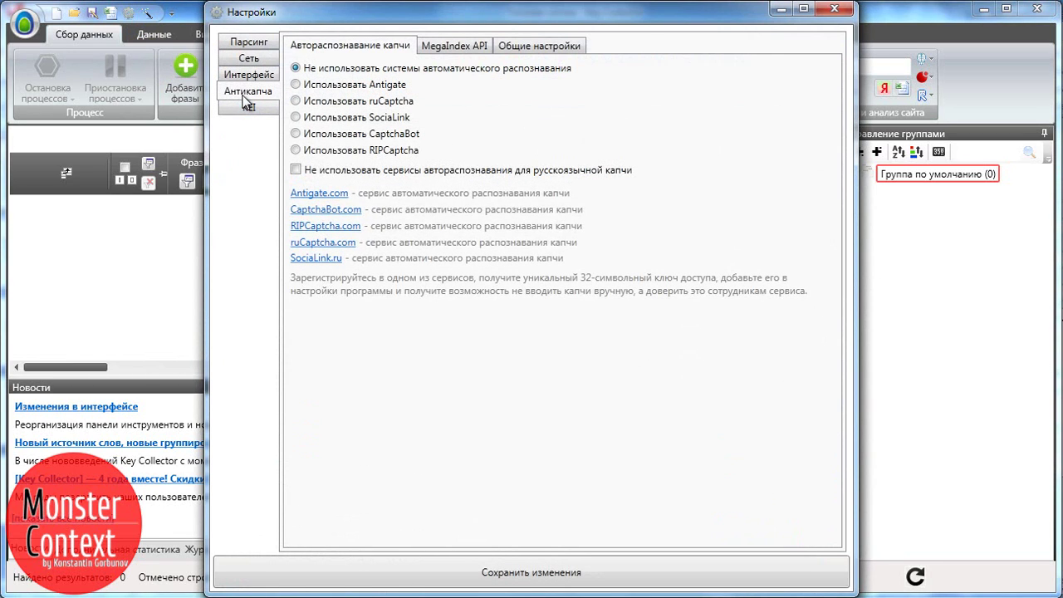
pyautogui.click(320, 85)
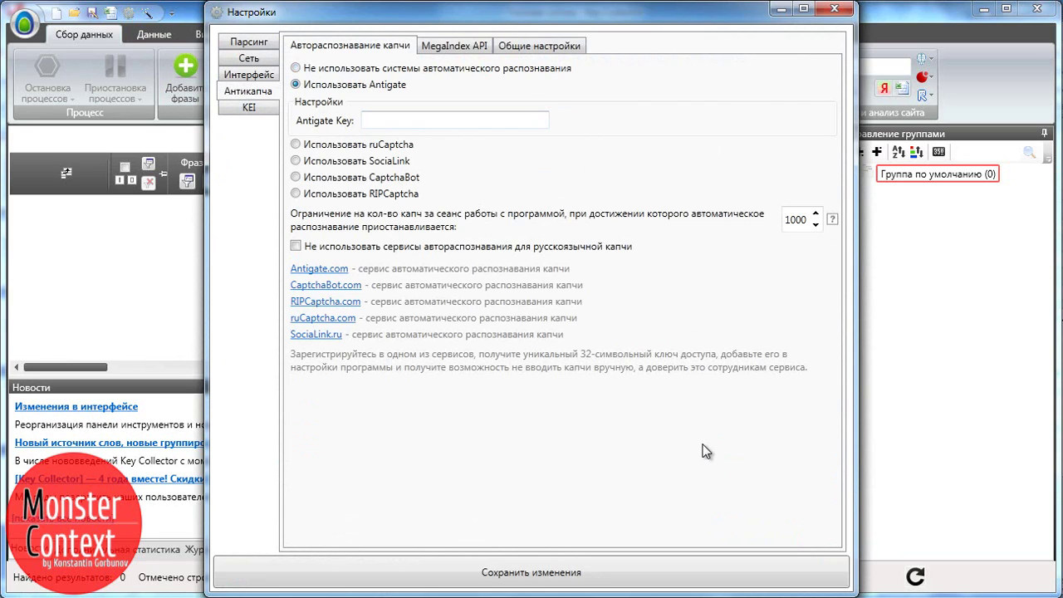
pyautogui.press('Escape')
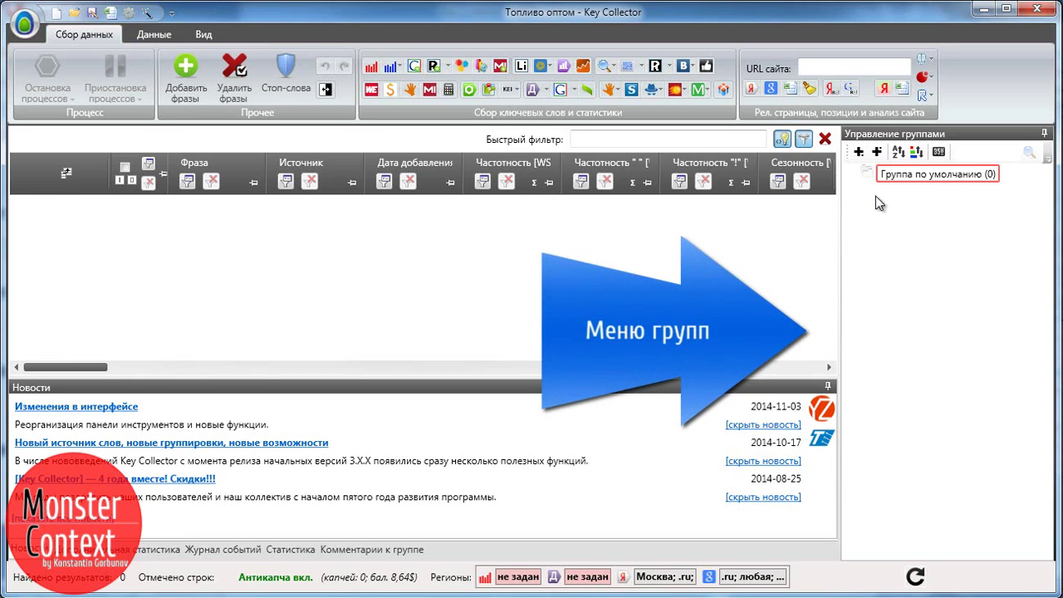
# Rename the default group to 'Бензин - WS'.
pyautogui.click(975, 322)
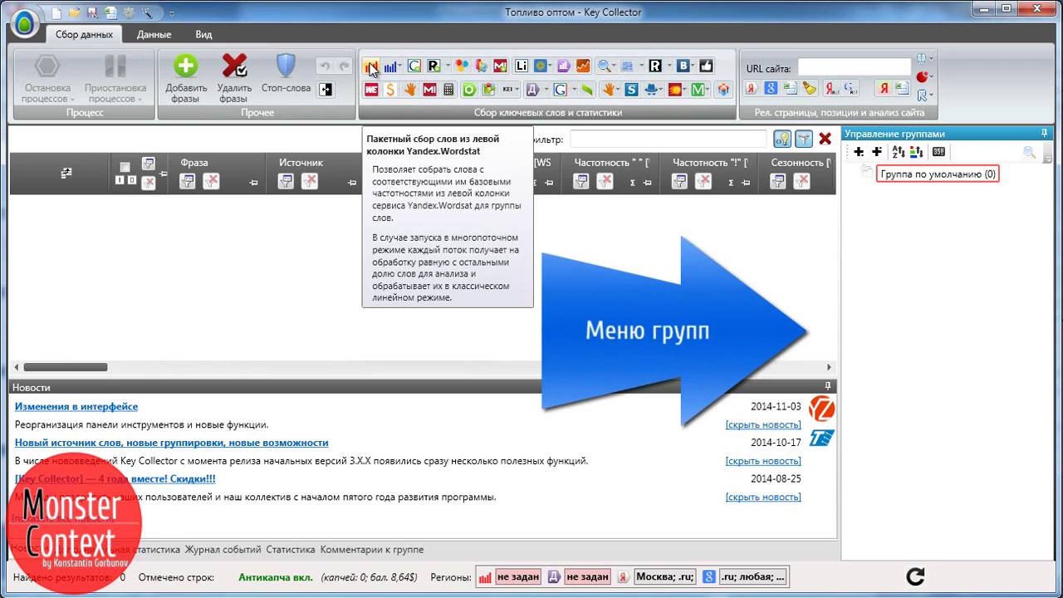
pyautogui.press('F2')
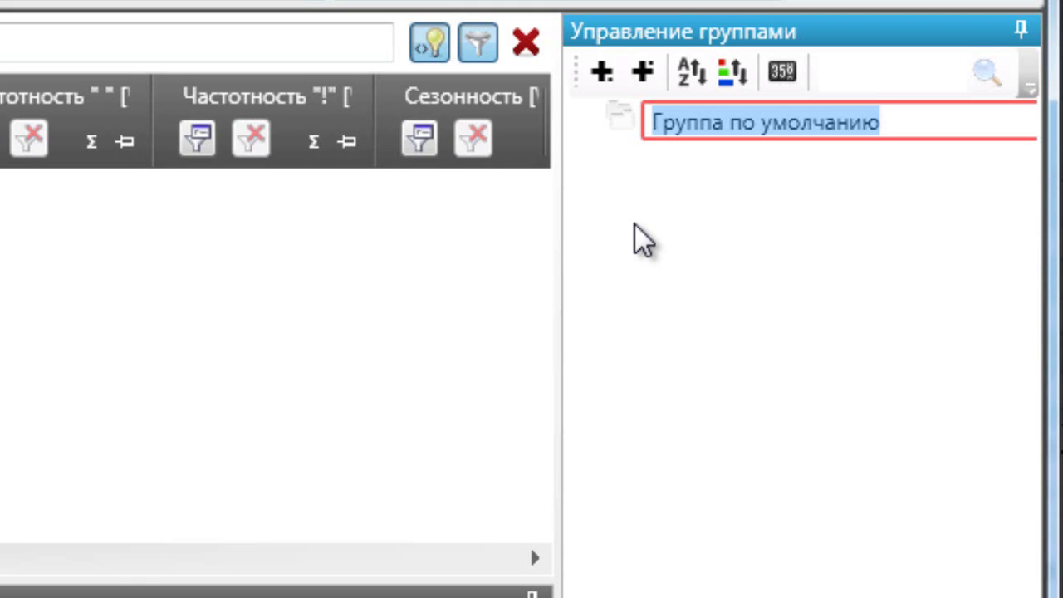
pyautogui.write('Бензин - ')
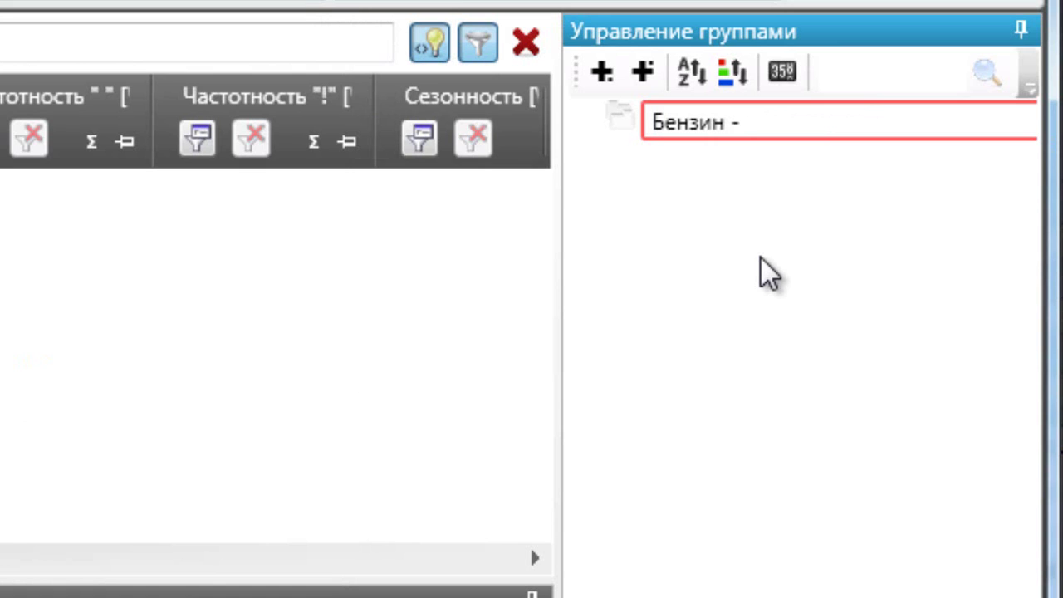
pyautogui.write('W')
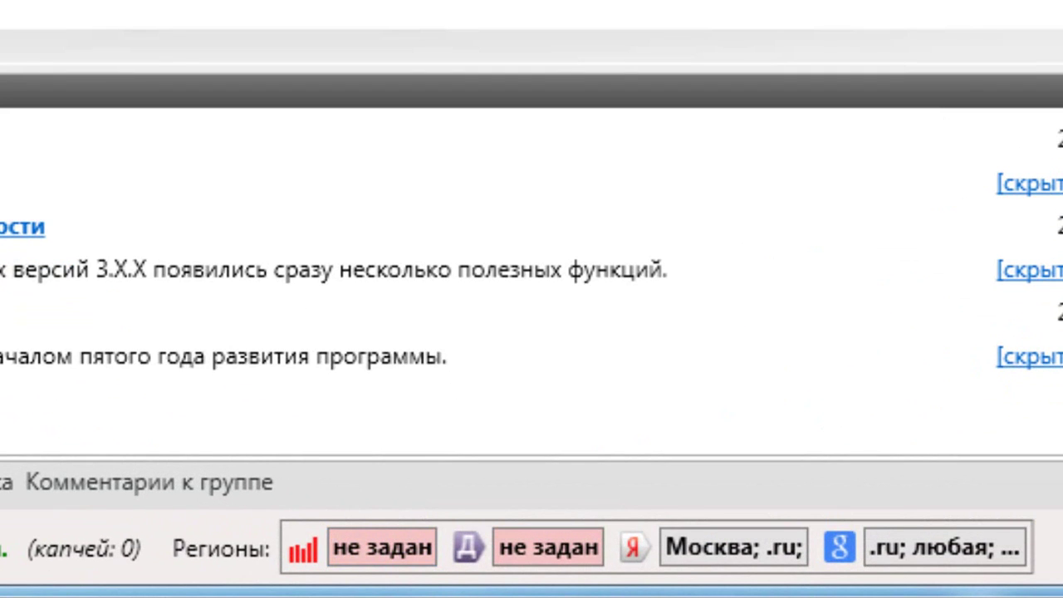
# Set the Wordstat and Yandex.Direct statistics region to Москва и область.
pyautogui.click(363, 555)
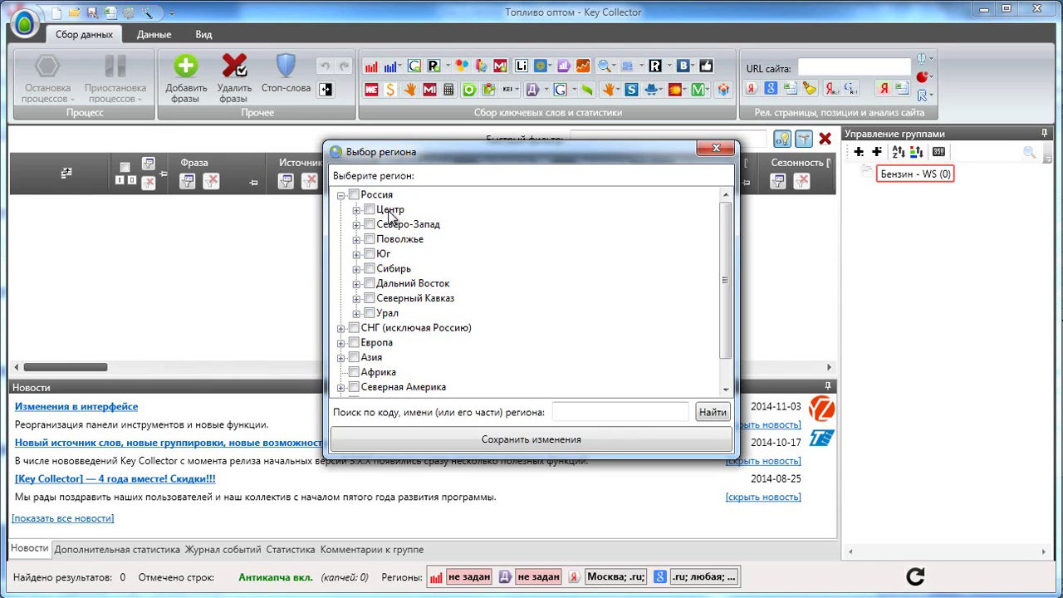
pyautogui.click(358, 209)
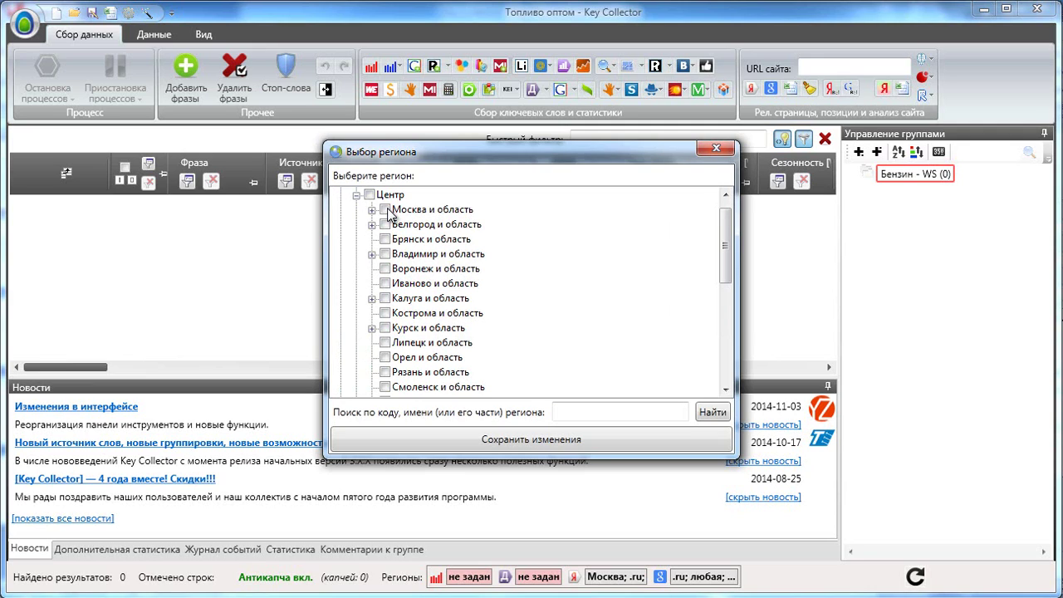
pyautogui.click(387, 211)
pyautogui.click(440, 438)
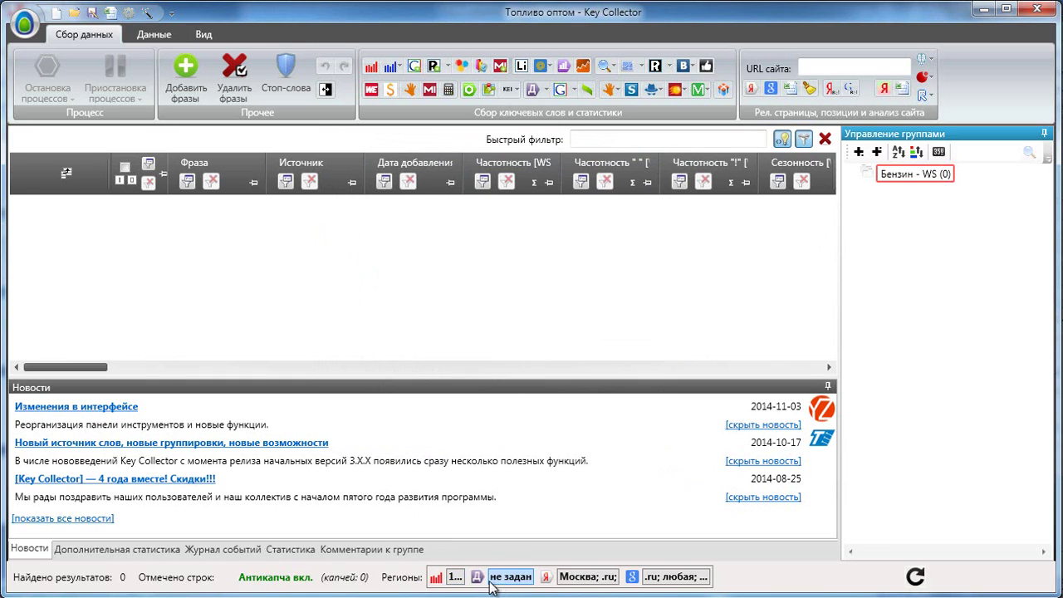
pyautogui.click(548, 211)
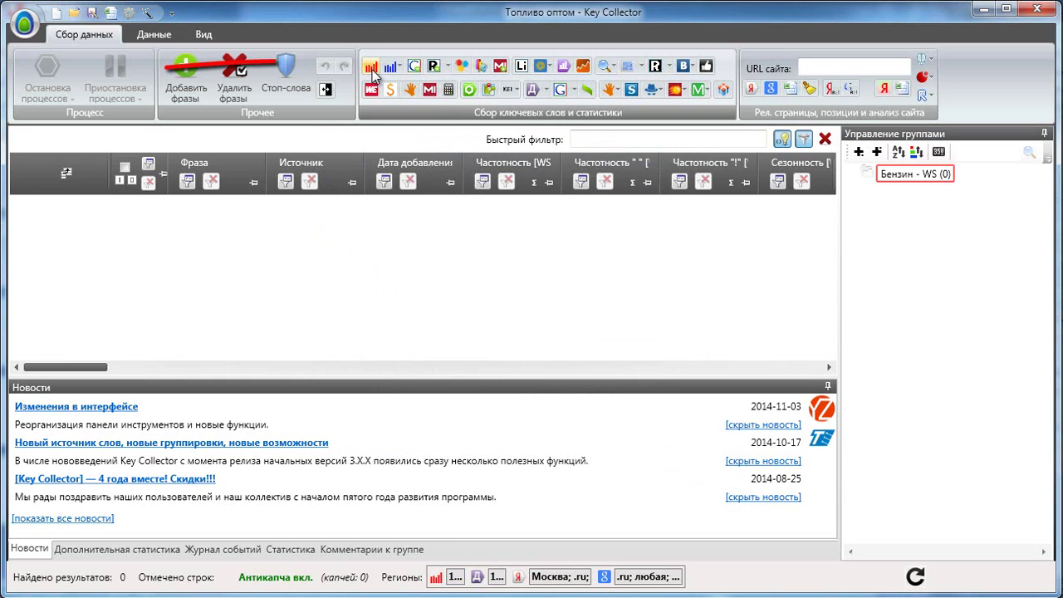
pyautogui.click(371, 68)
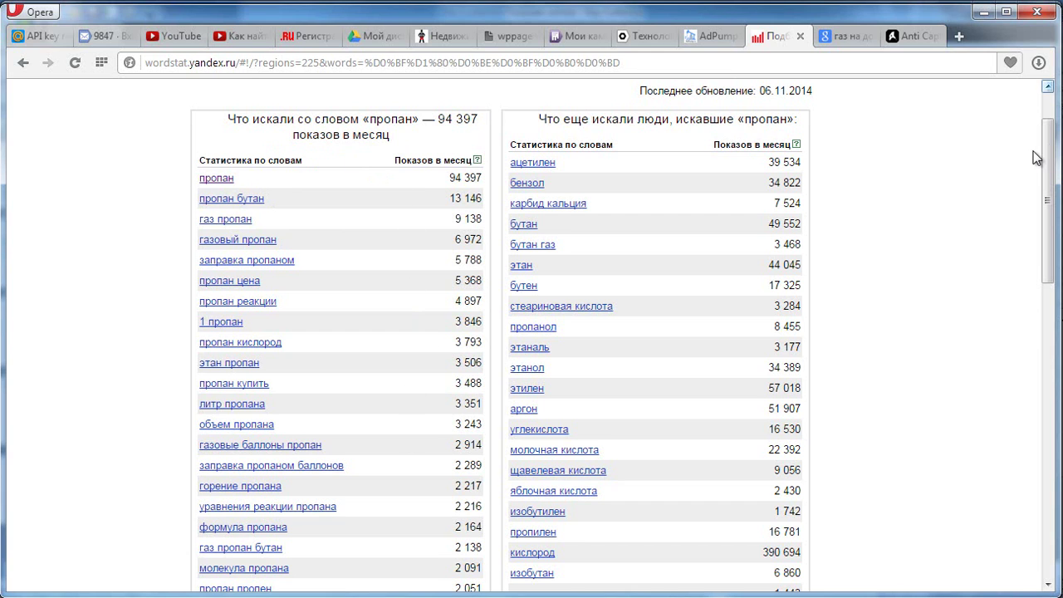
# Scroll through the Wordstat results for 'пропан' to review its statistics.
pyautogui.scroll(2, 1047, 199)
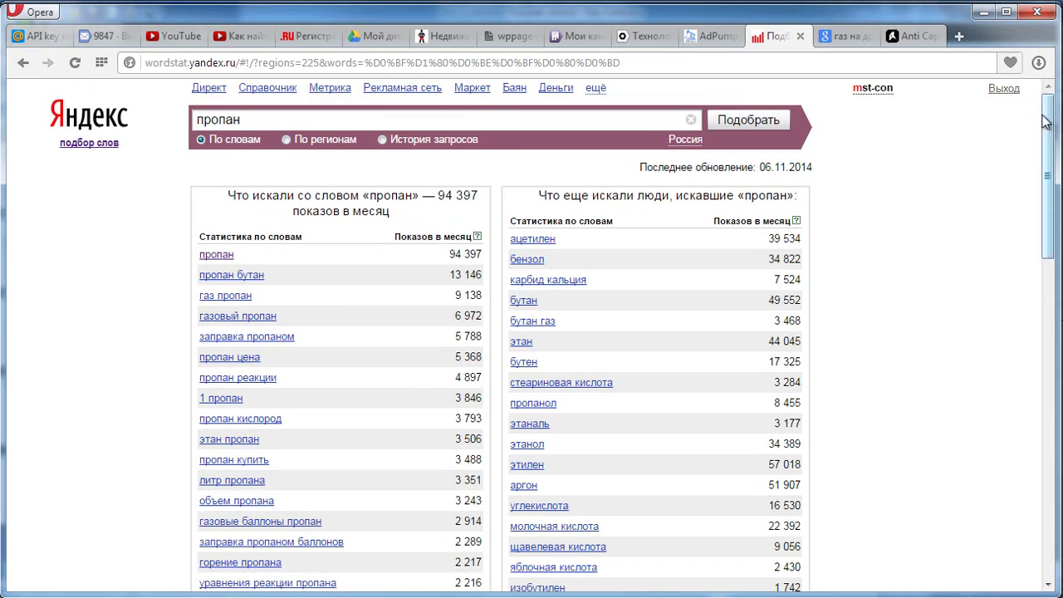
pyautogui.scroll(-1, 1048, 158)
pyautogui.moveTo(1047, 158); pyautogui.dragTo(1047, 205)
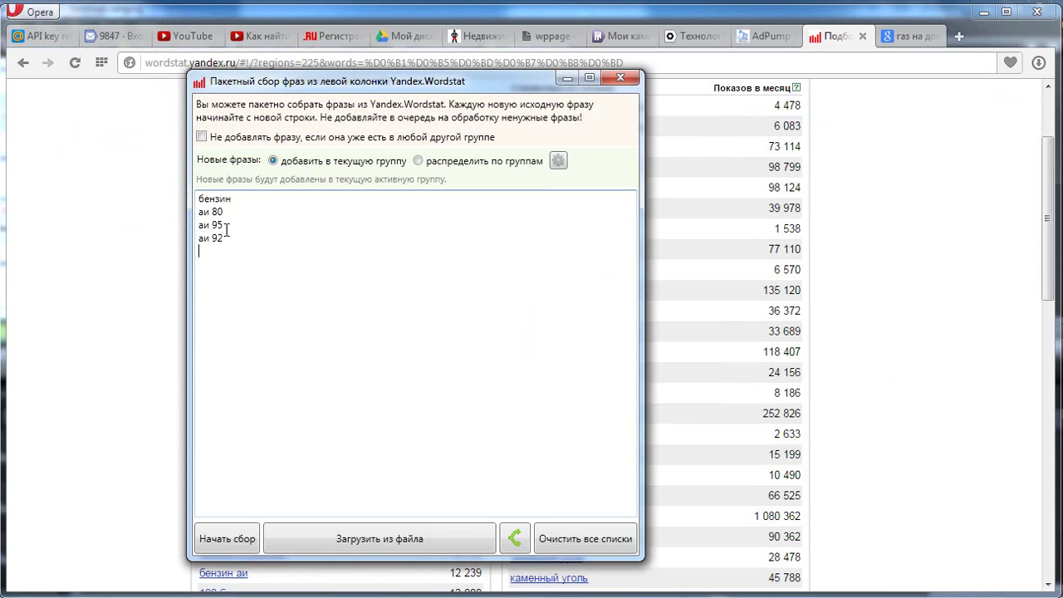
# Add 'аи 98' below 'аи 92' in the seed list and start the batch Wordstat collection.
pyautogui.moveTo(226, 240); pyautogui.dragTo(178, 246)
pyautogui.hotkey('ctrl', 'c')
pyautogui.click(235, 248)
pyautogui.hotkey('ctrl', 'v')
pyautogui.press('BackSpace')
pyautogui.write('8')
pyautogui.click(233, 540)
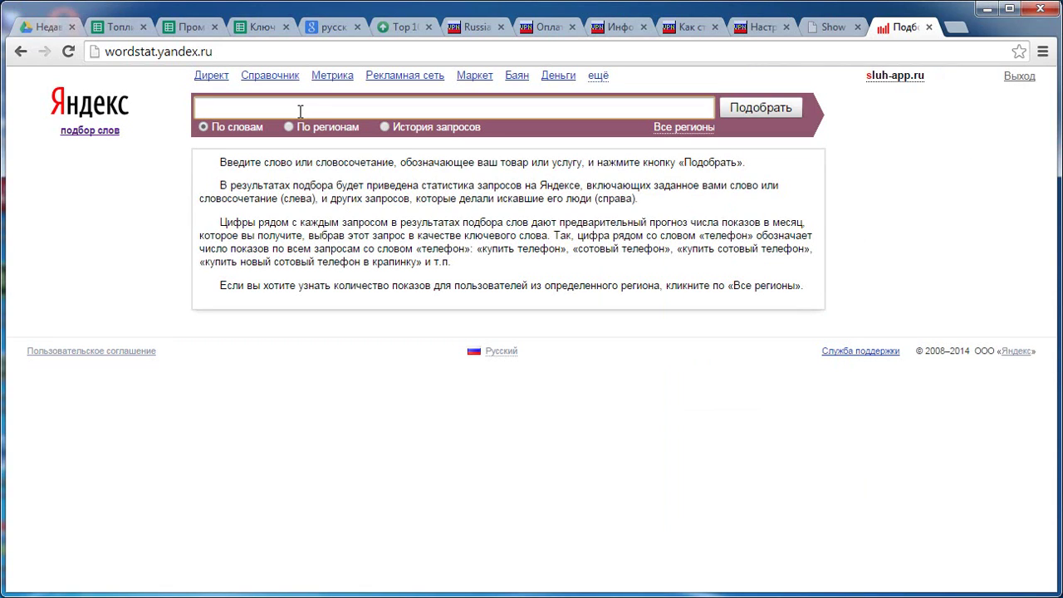
# Search Yandex Wordstat for 'iphone 5s'.
pyautogui.write('ш')
pyautogui.press('BackSpace')
pyautogui.write('iphone 5s')
pyautogui.press('Return')
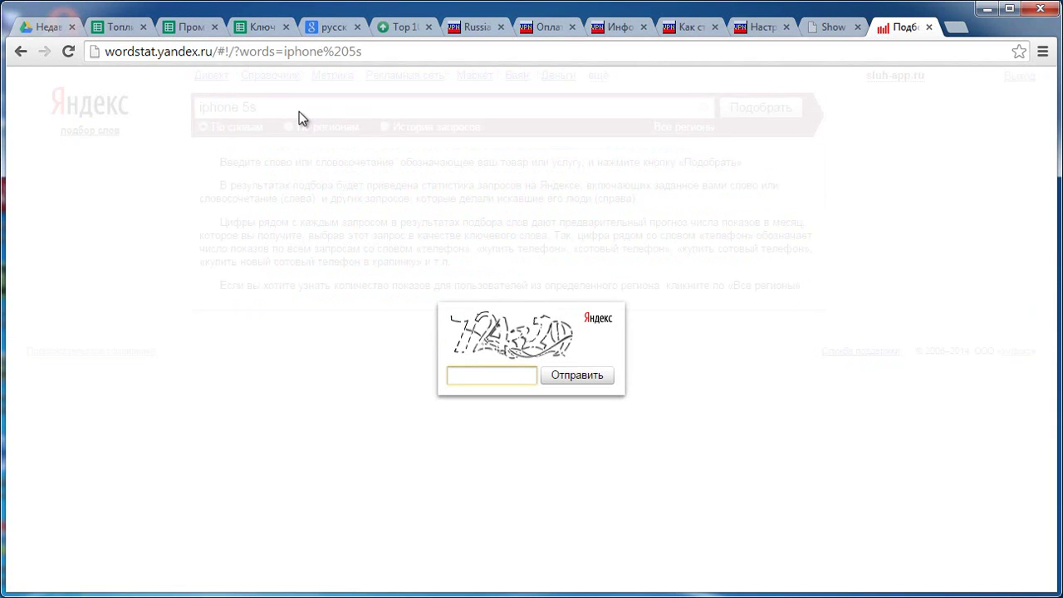
# Answer the captcha to get the results, then go to the IP-check page.
pyautogui.write('72')
pyautogui.write('43')
pyautogui.write('10')
pyautogui.press('Return')
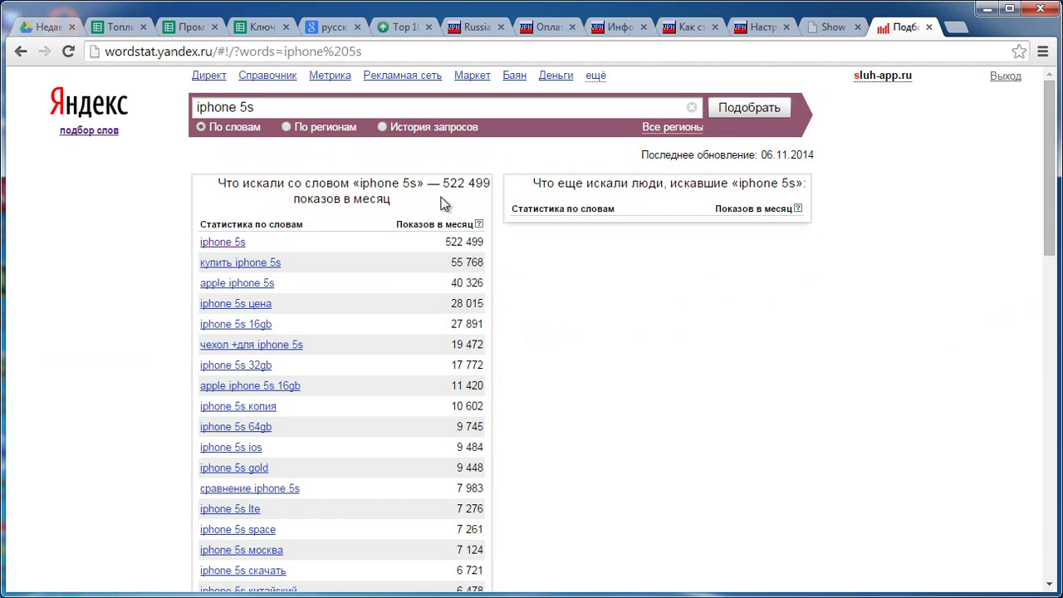
pyautogui.click(833, 33)
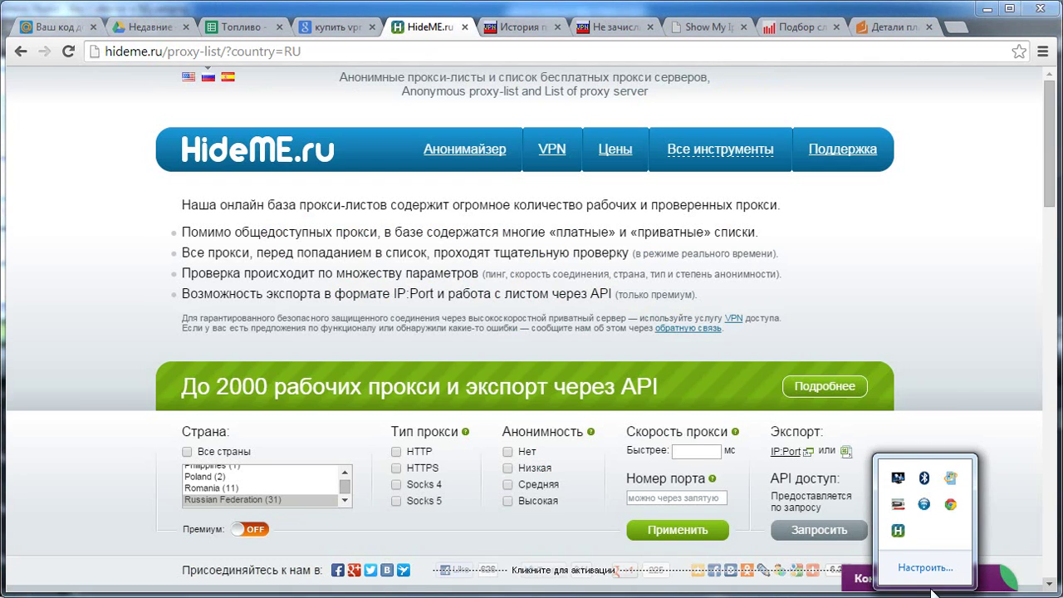
# Confirm the HideMe VPN Moscow S1 IP on proxydetect.com and return to the batch Wordstat dialog.
pyautogui.click(898, 530)
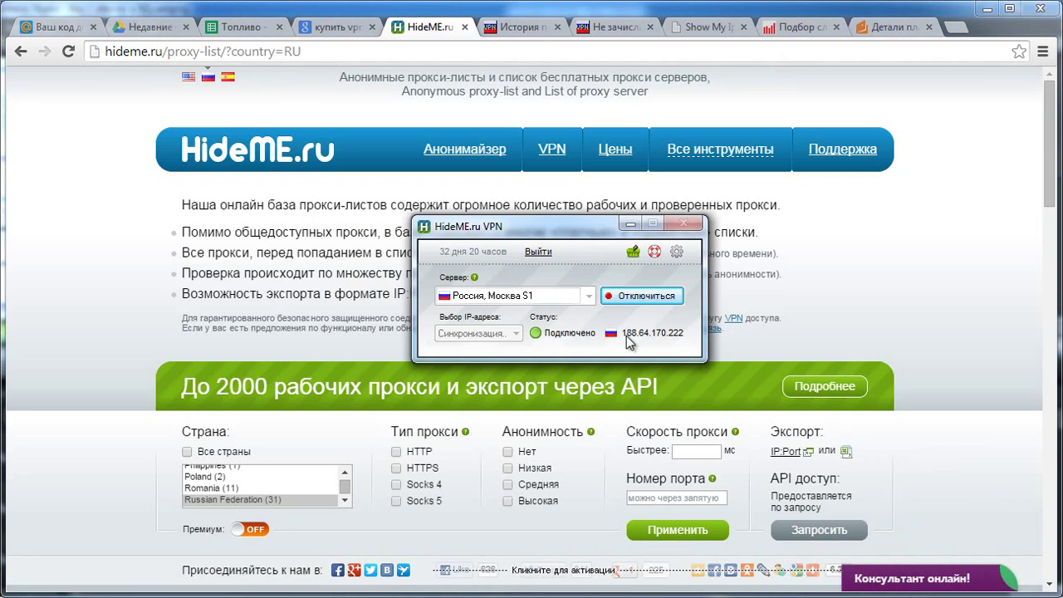
pyautogui.click(698, 28)
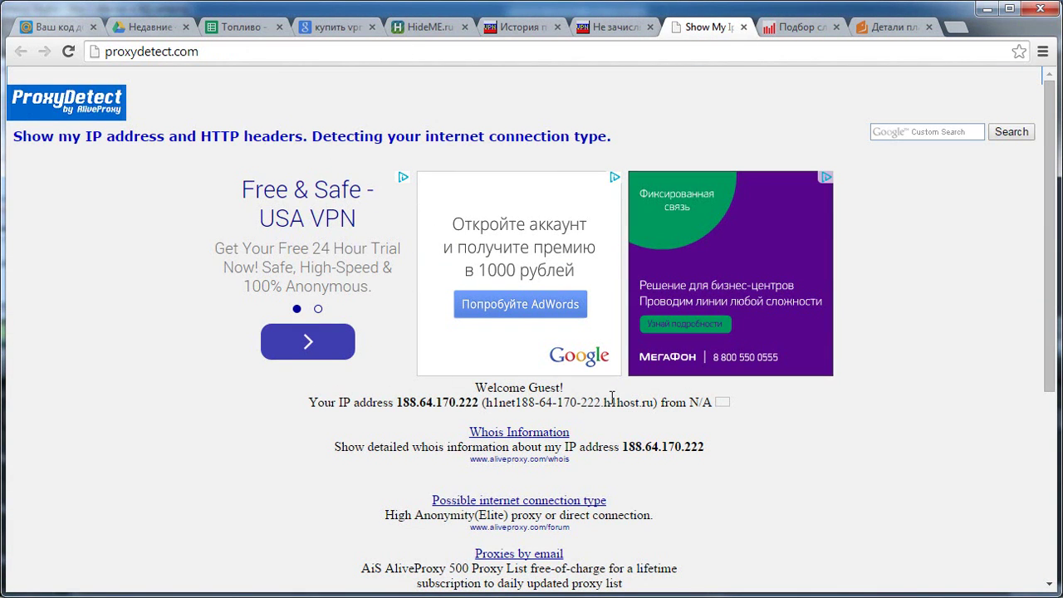
pyautogui.moveTo(604, 402); pyautogui.dragTo(654, 404)
pyautogui.click(655, 404)
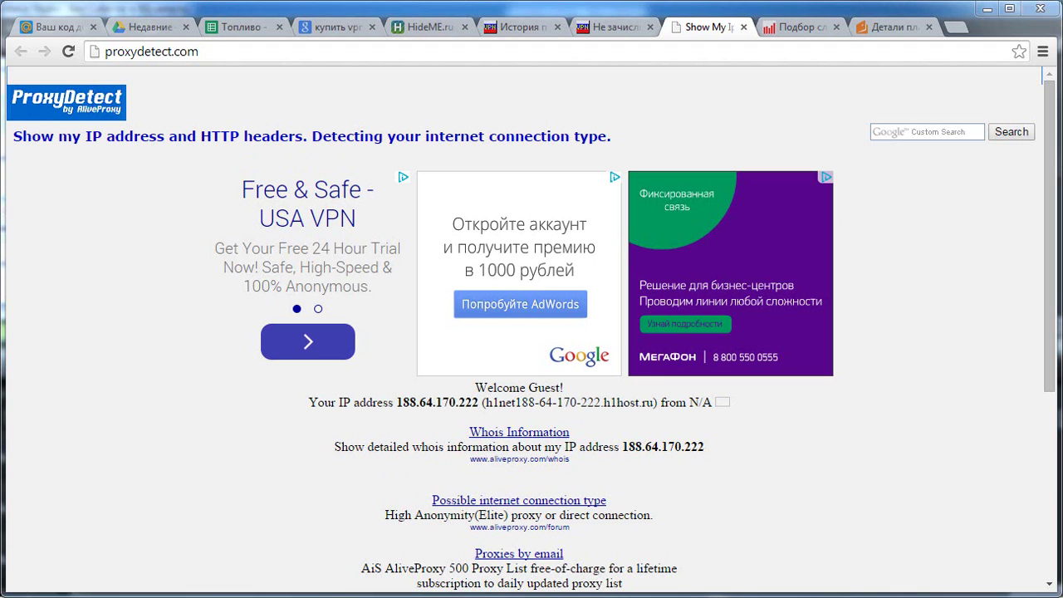
pyautogui.moveTo(303, 588)
pyautogui.click(344, 515)
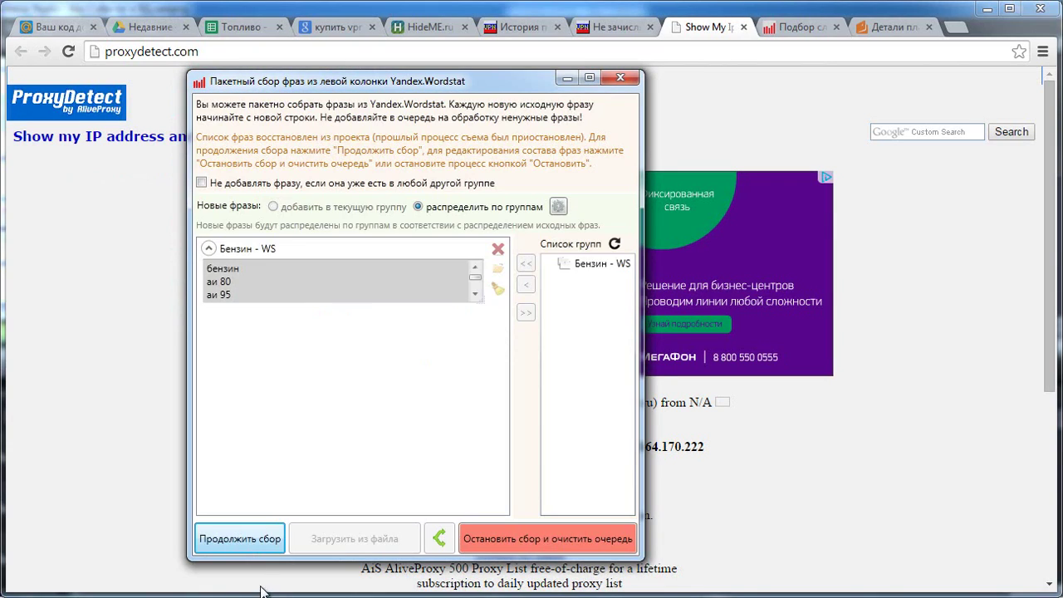
# Resume the Wordstat collection, view its event log, and return once 2314 phrases are collected.
pyautogui.click(235, 538)
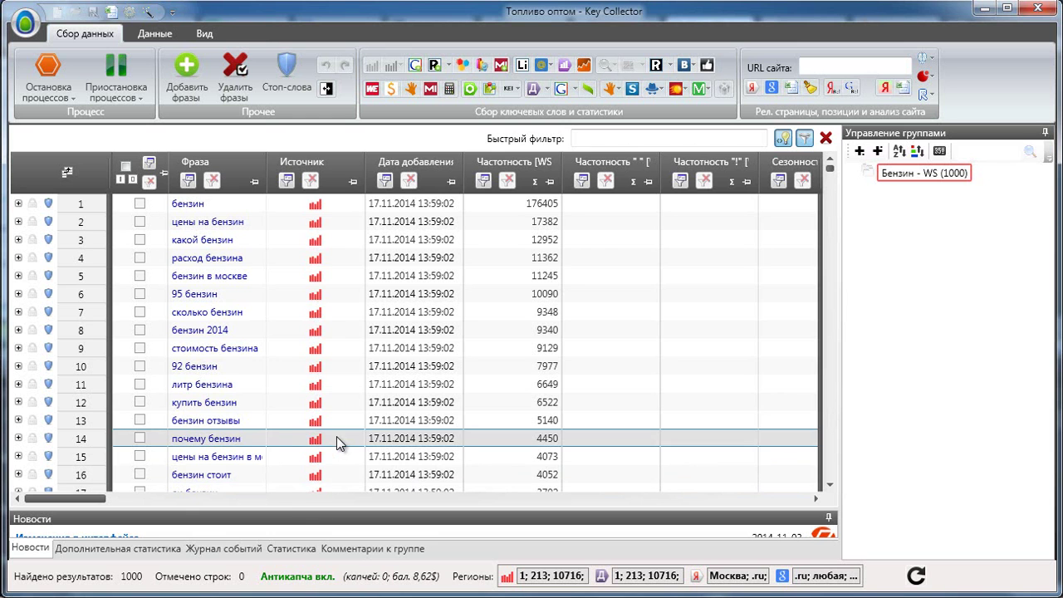
pyautogui.click(225, 549)
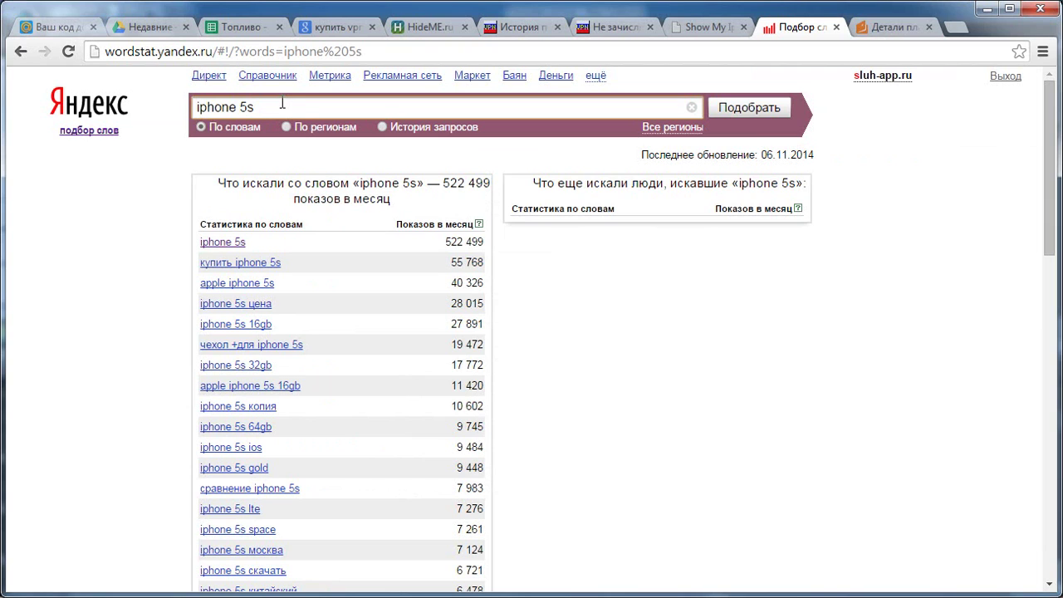
pyautogui.press('Return')
pyautogui.click(447, 482)
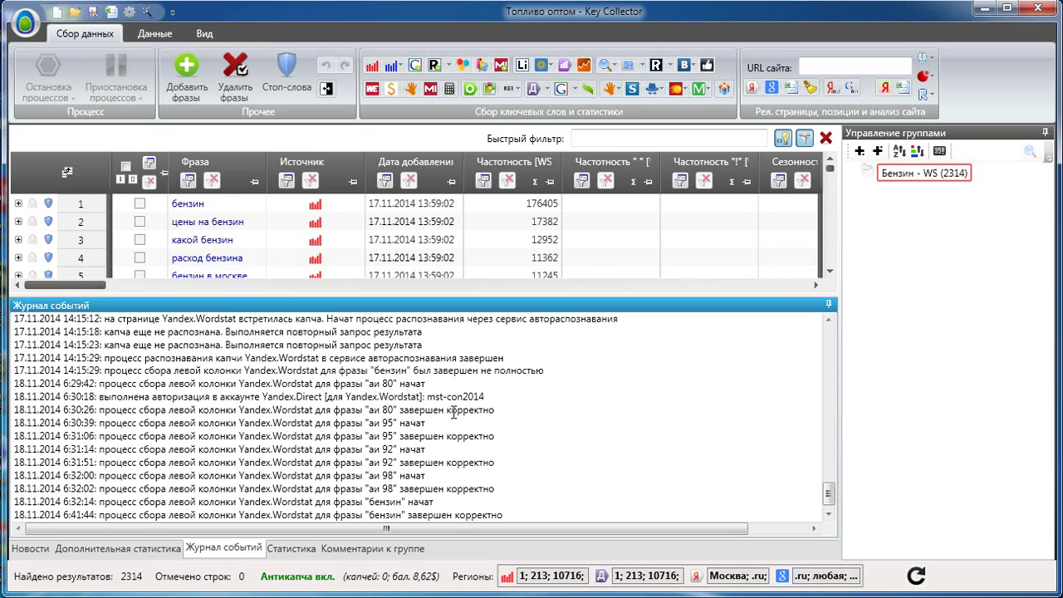
pyautogui.click(880, 282)
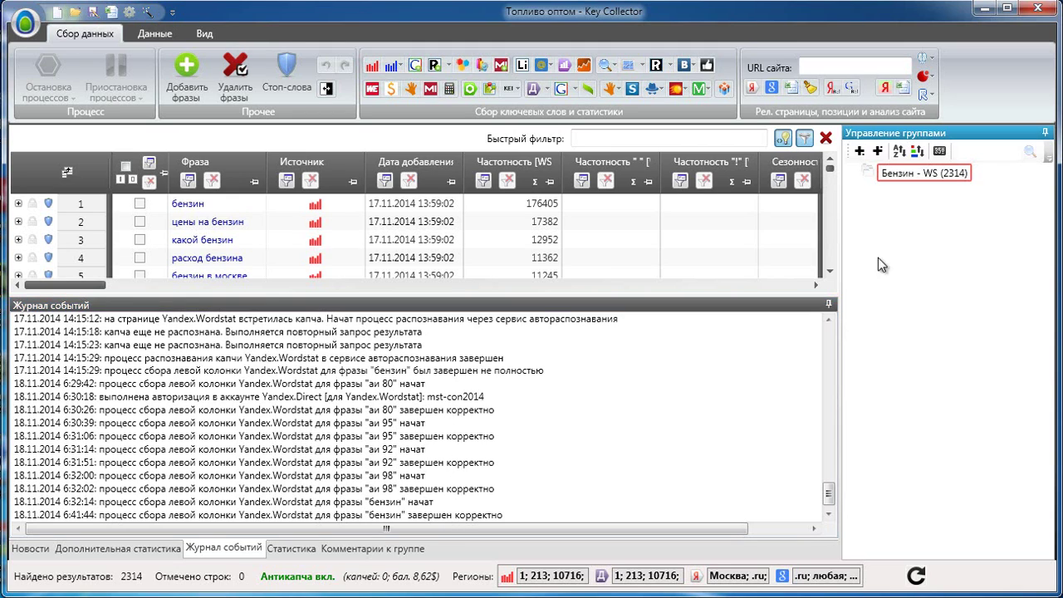
# Create the group 'Бензин - GKWP' and paste the five seed phrases into batch Google AdWords collection.
pyautogui.click(859, 152)
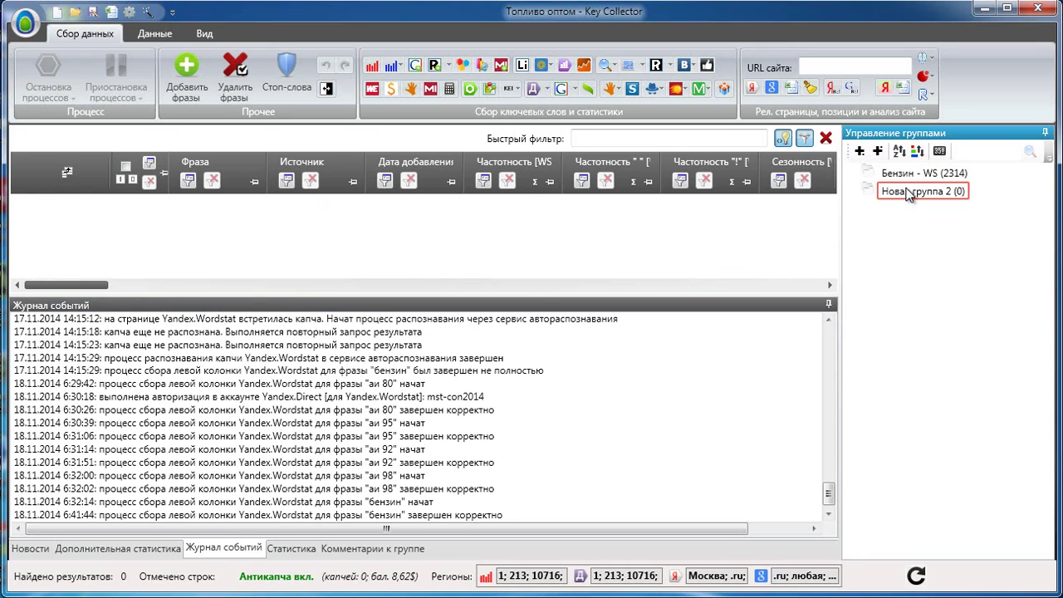
pyautogui.write('Бензин -')
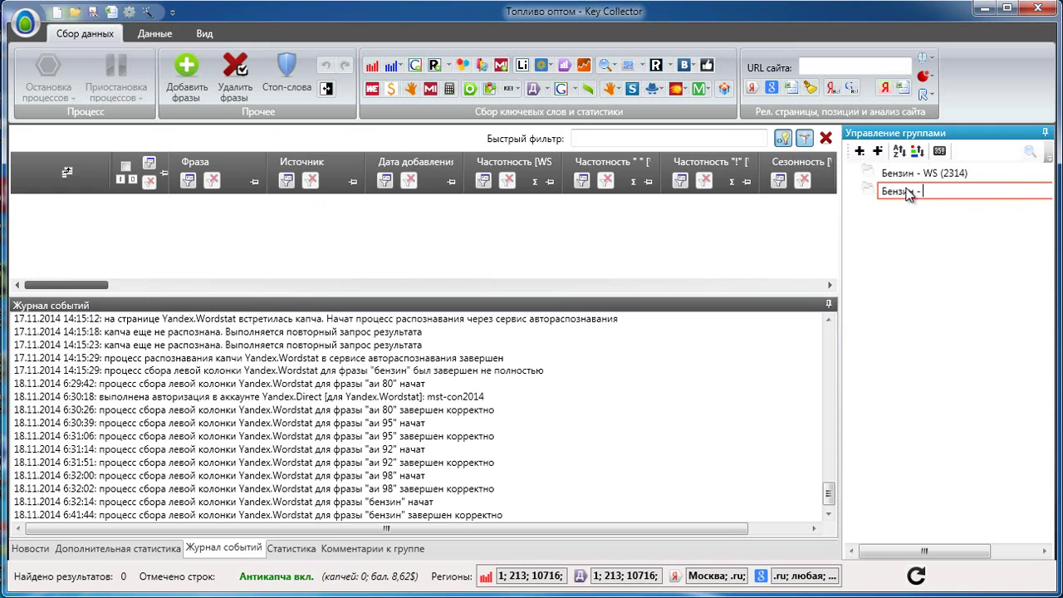
pyautogui.write('GKWP')
pyautogui.press('Return')
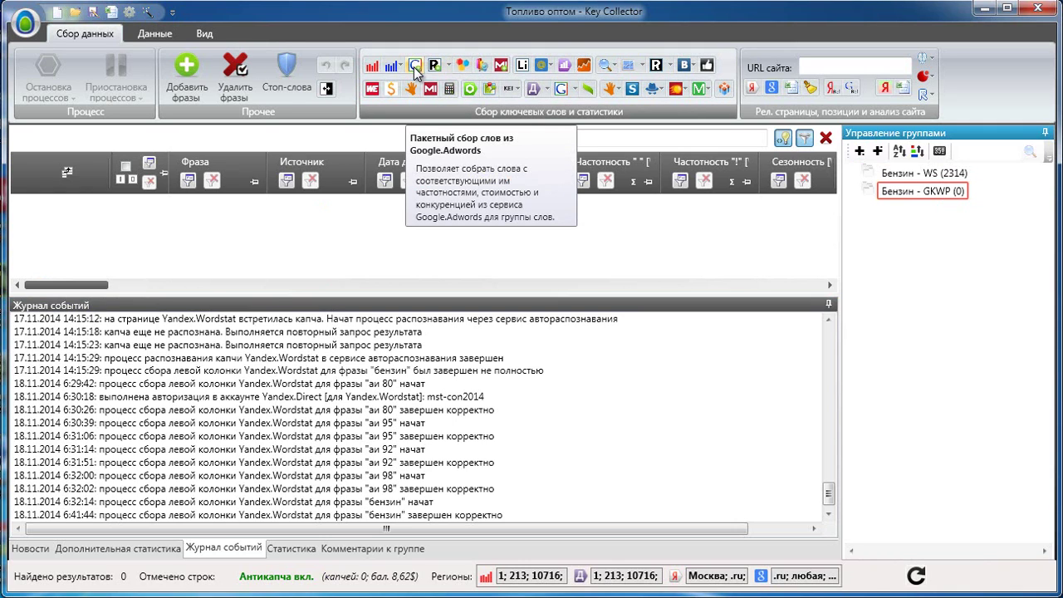
pyautogui.click(415, 67)
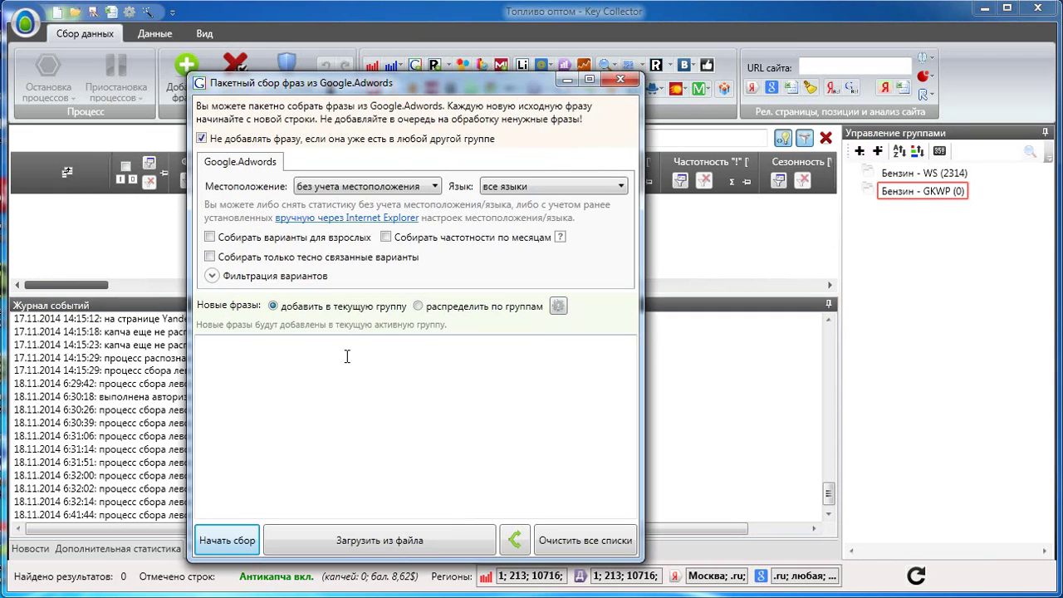
pyautogui.write('бензин аи 80 аи 95 аи 92 аи 98')
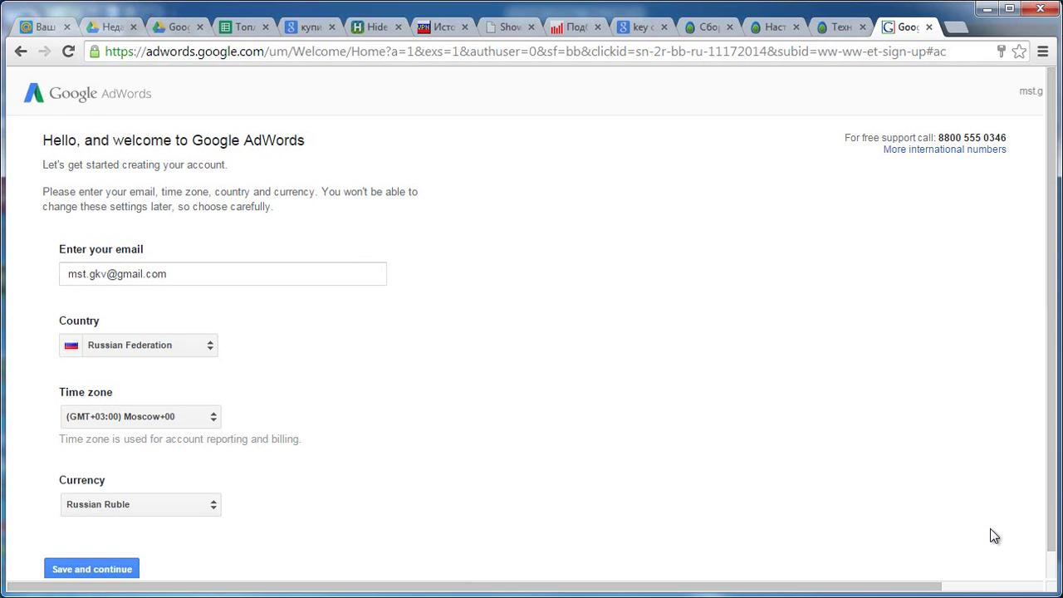
# Confirm the AdWords welcome form with Russian Federation, Moscow time zone and Russian Ruble.
pyautogui.press('Return')
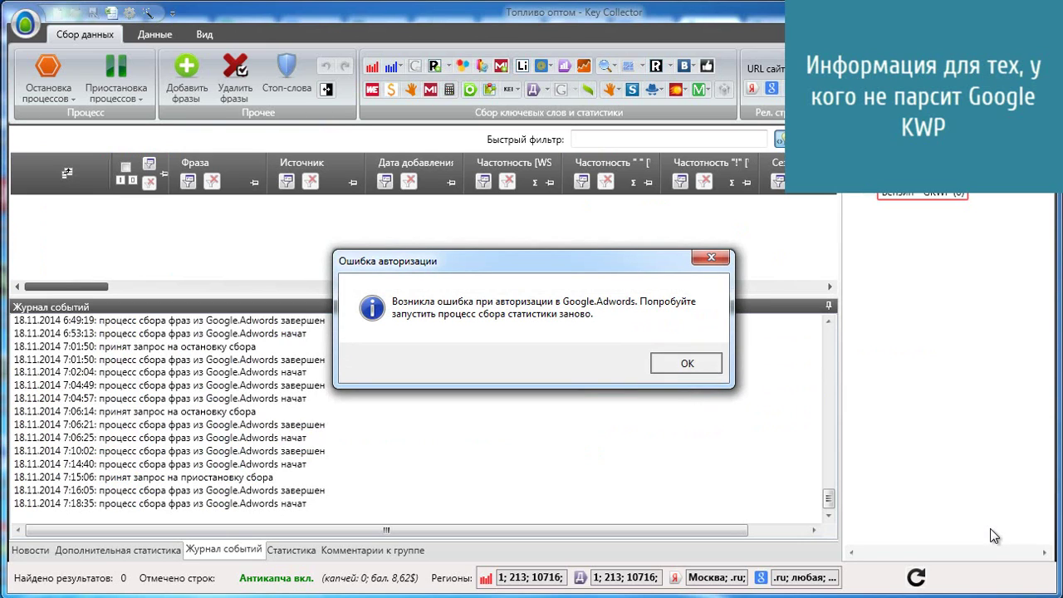
# Dismiss the AdWords authorisation error and open the Google AdWords sign-in page in Internet Explorer.
pyautogui.press('Return')
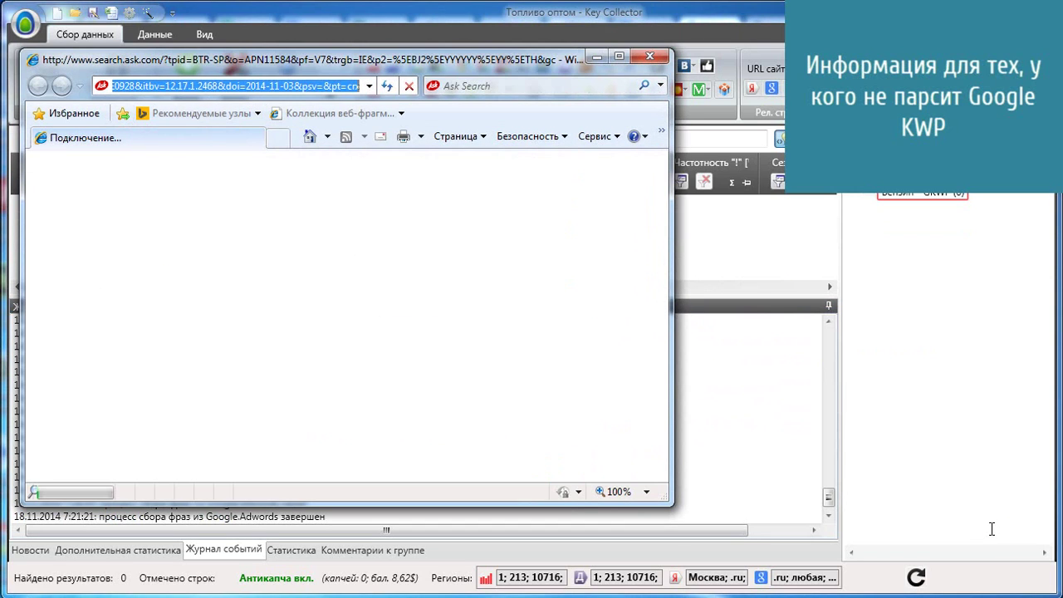
pyautogui.write('adw')
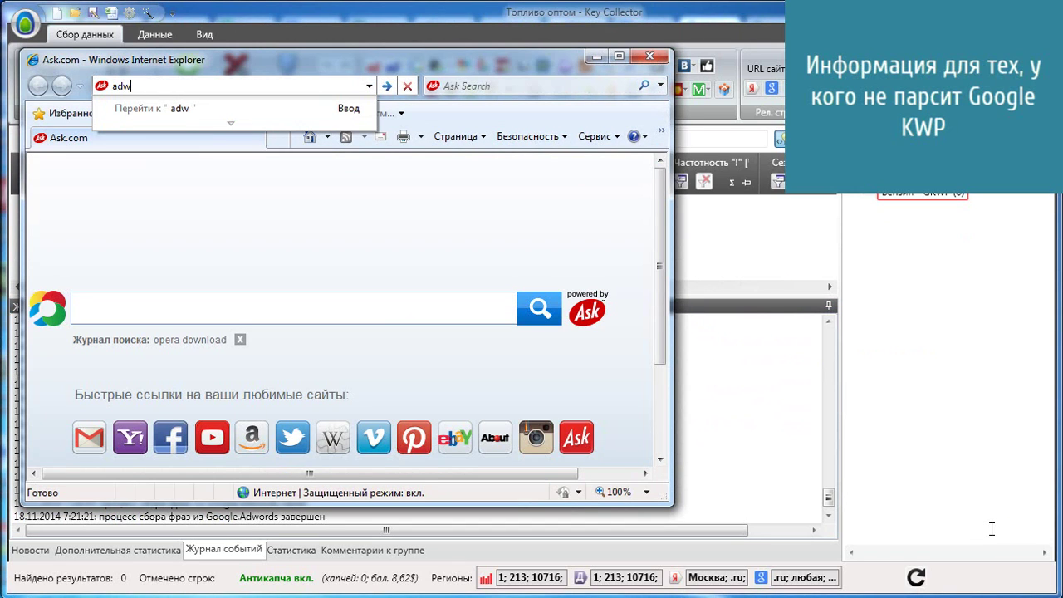
pyautogui.write('or')
pyautogui.write('d')
pyautogui.press('Return')
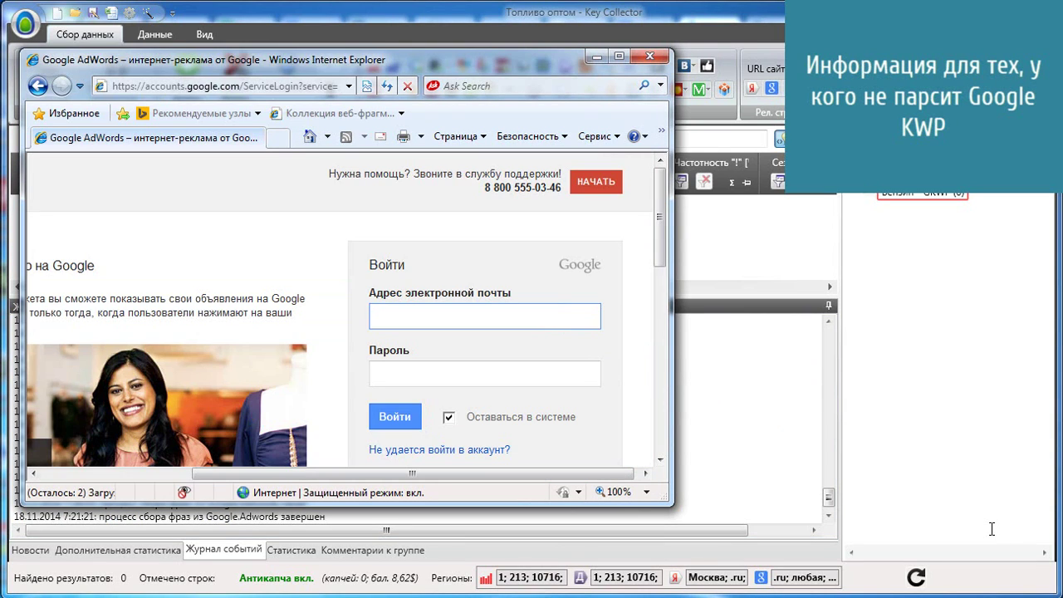
# Sign in to Google AdWords with the account e-mail and password.
pyautogui.press('Tab')
pyautogui.write('********')
pyautogui.press('Return')
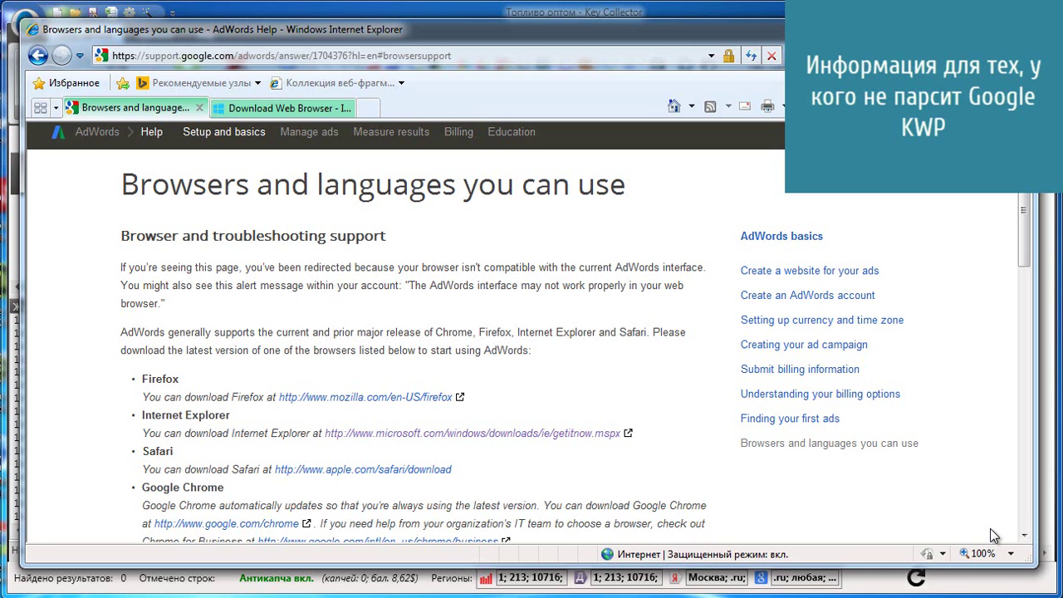
pyautogui.scroll(-3, 994, 536)
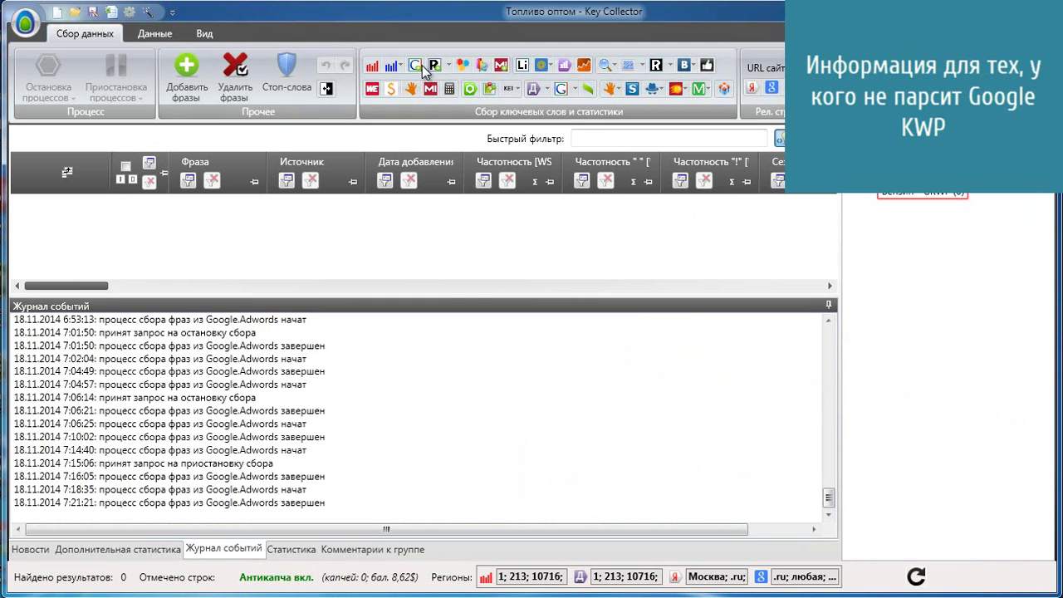
# Resume the paused batch Google AdWords collection until Бензин - GKWP holds 780 phrases.
pyautogui.click(415, 66)
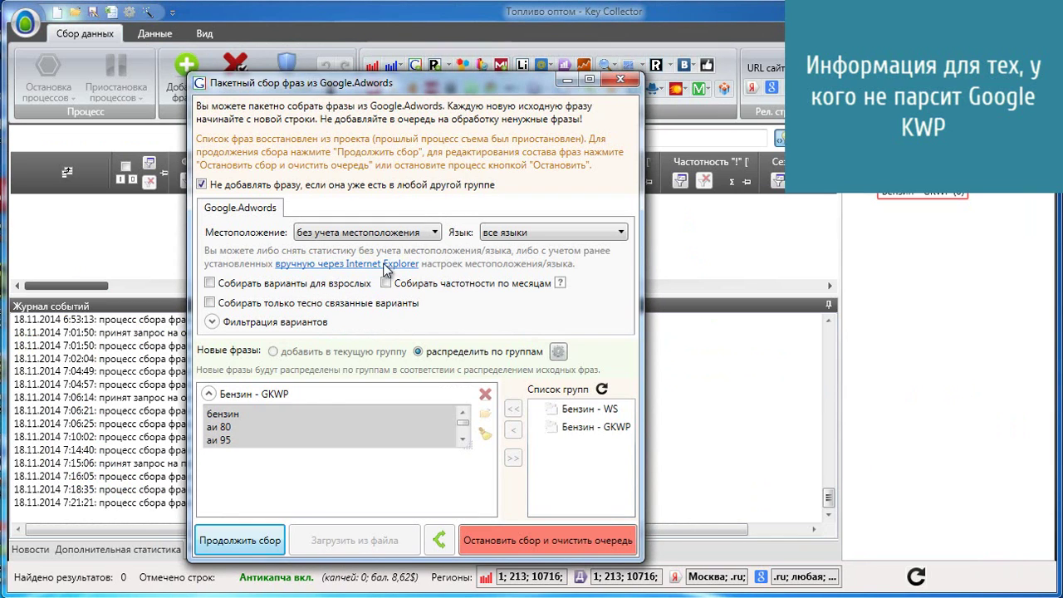
pyautogui.click(257, 531)
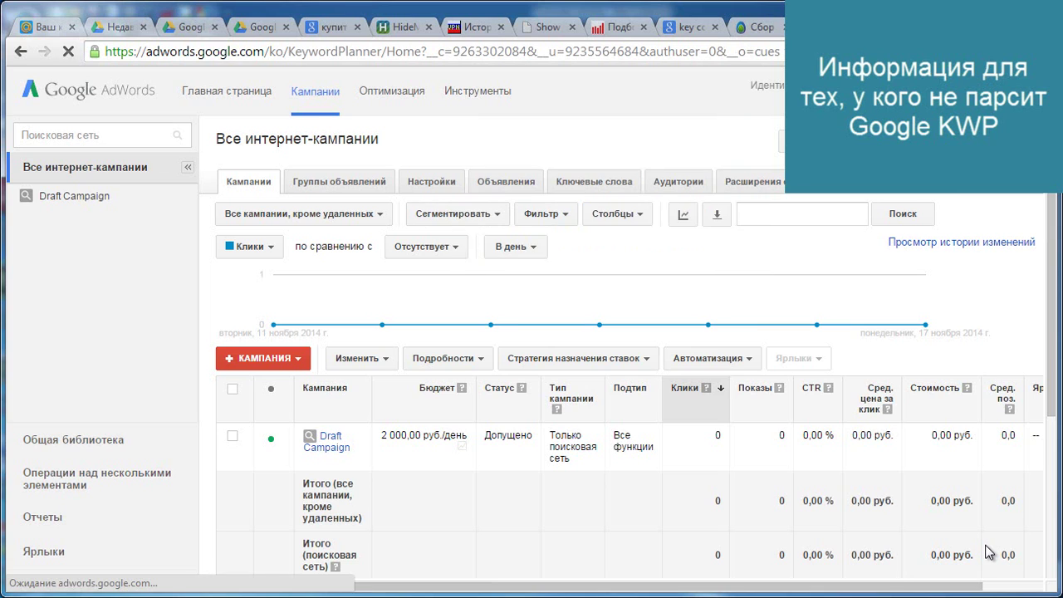
pyautogui.scroll(-2, 989, 552)
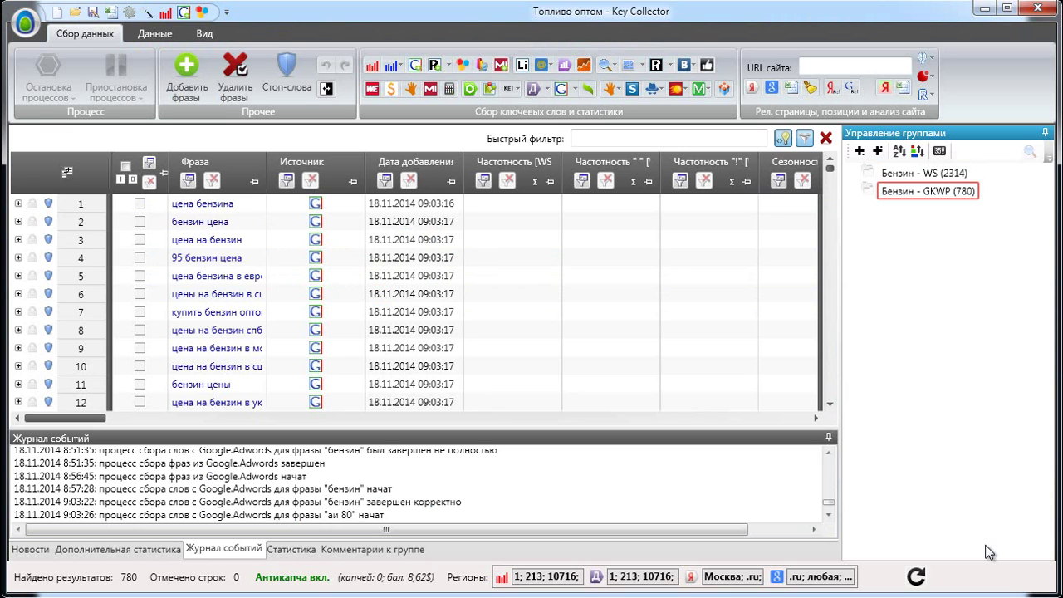
# Copy the whole Фраза column of the Бензин - WS group to the clipboard.
pyautogui.press('Up')
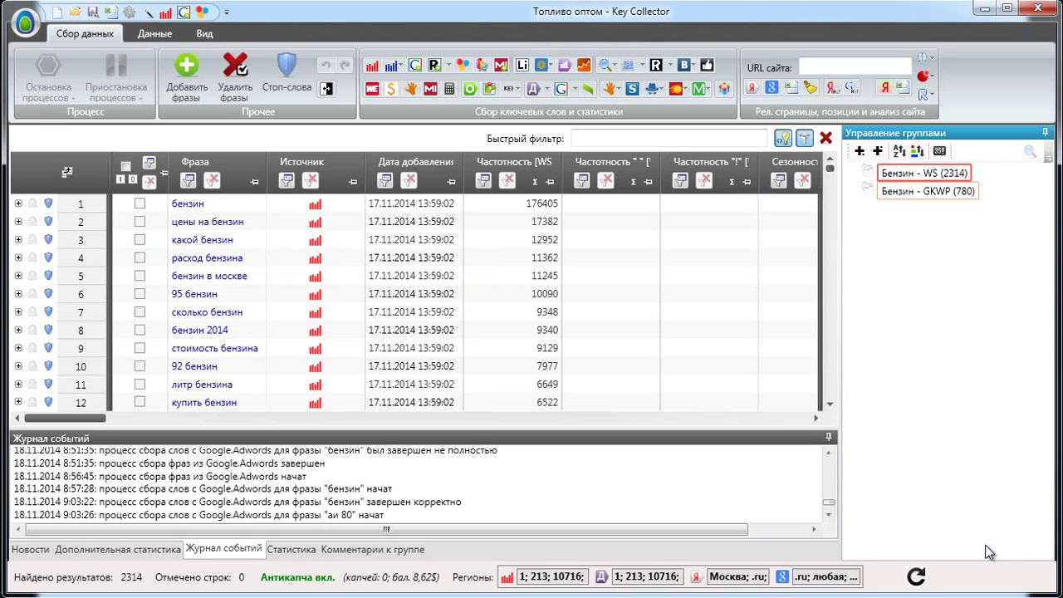
pyautogui.press('Menu')
pyautogui.press('Down')
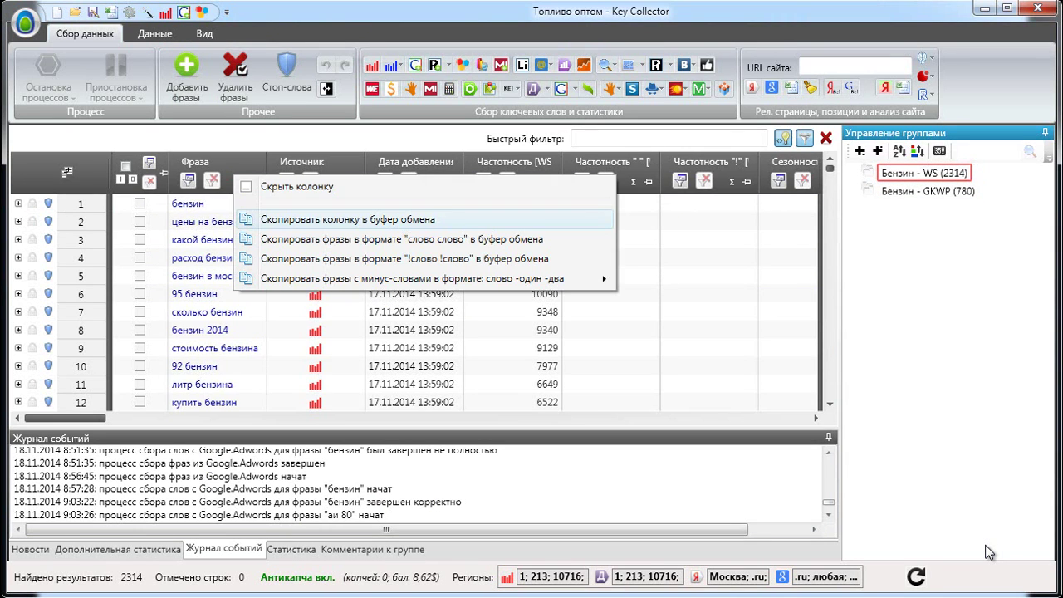
pyautogui.press('Return')
# Add a new empty group named Бензин - WS KWP.
pyautogui.hotkey('ctrl', 'n')
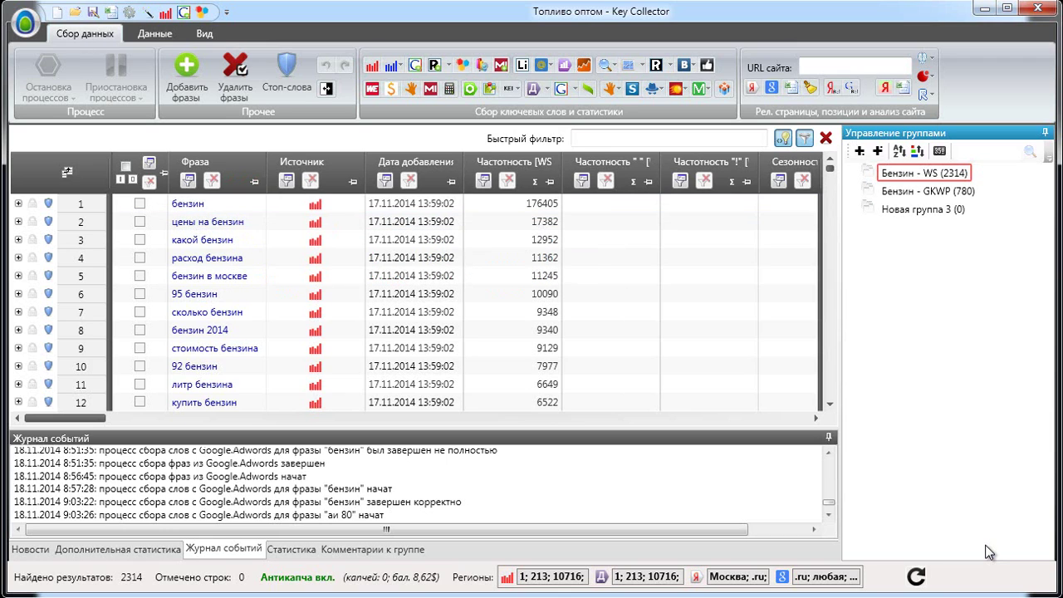
pyautogui.press('F2')
pyautogui.write('Бензин - WS К')
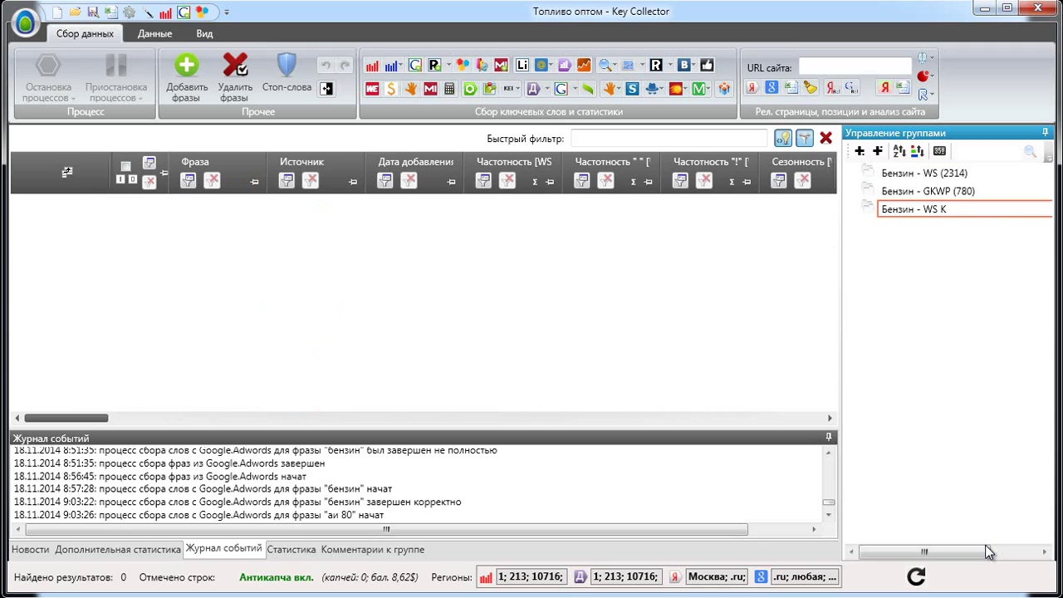
pyautogui.write('WP')
pyautogui.press('Return')
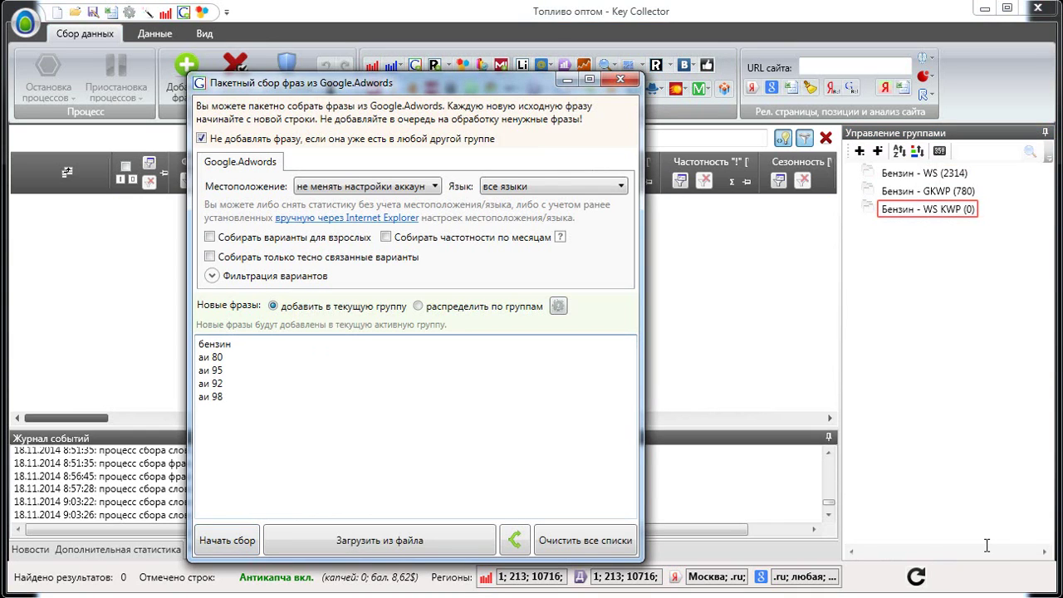
# Replace the AdWords seed phrases with the copied Wordstat phrases, removing the trailing blank line.
pyautogui.hotkey('ctrl', 'a')
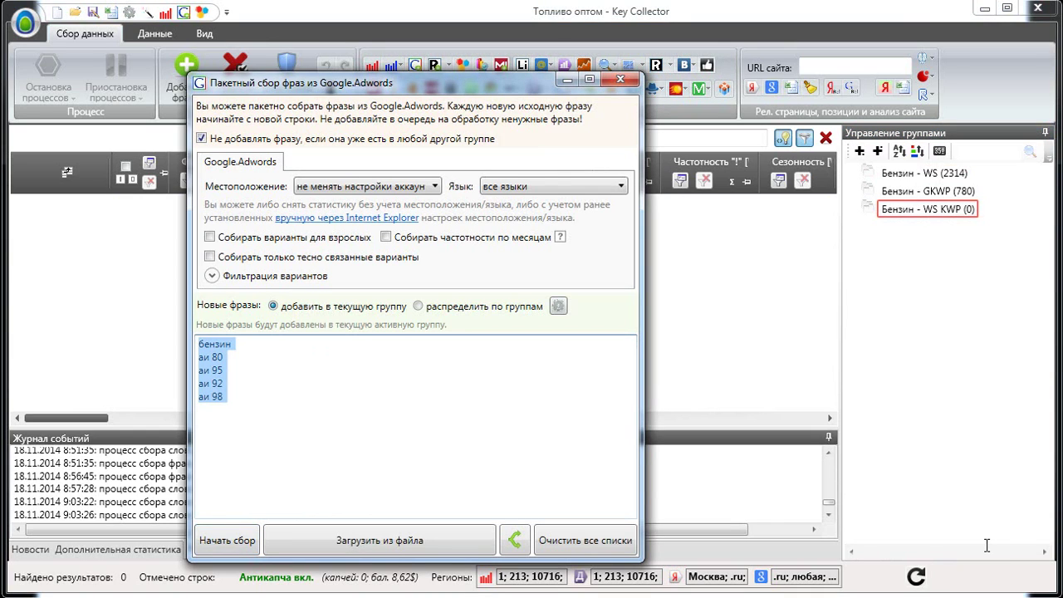
pyautogui.hotkey('ctrl', 'v')
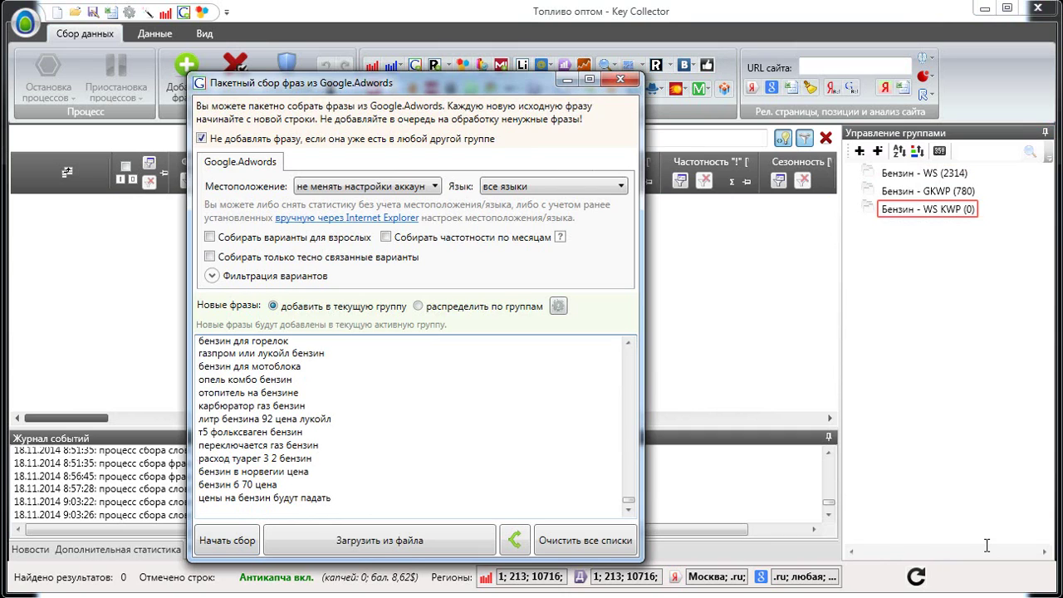
pyautogui.press('BackSpace')
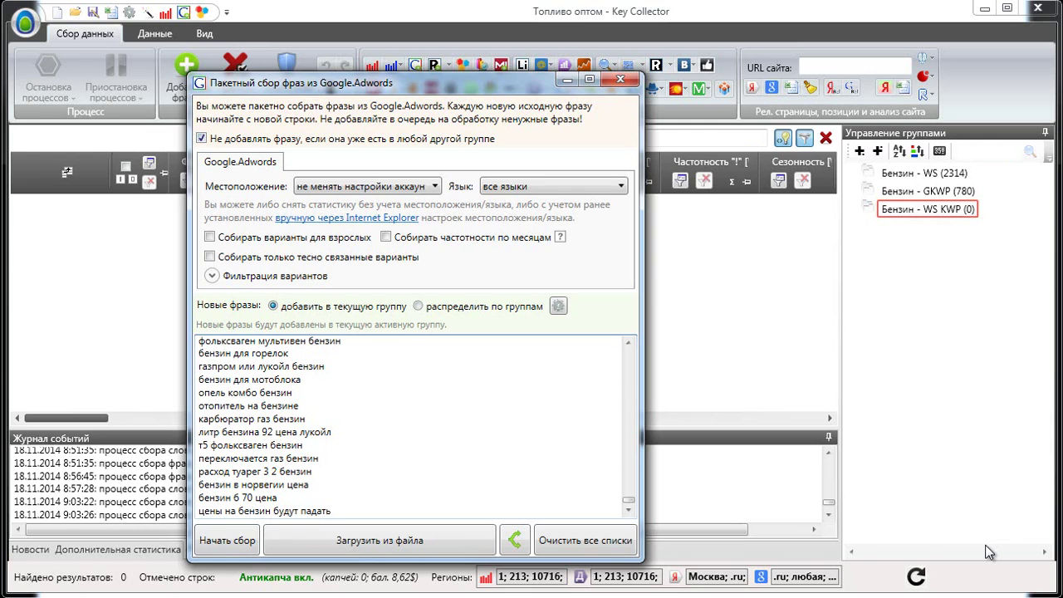
# Reveal step 7 on the plan slide, then name the new group Бензин - подсказки.
pyautogui.hotkey('alt', 'Tab')
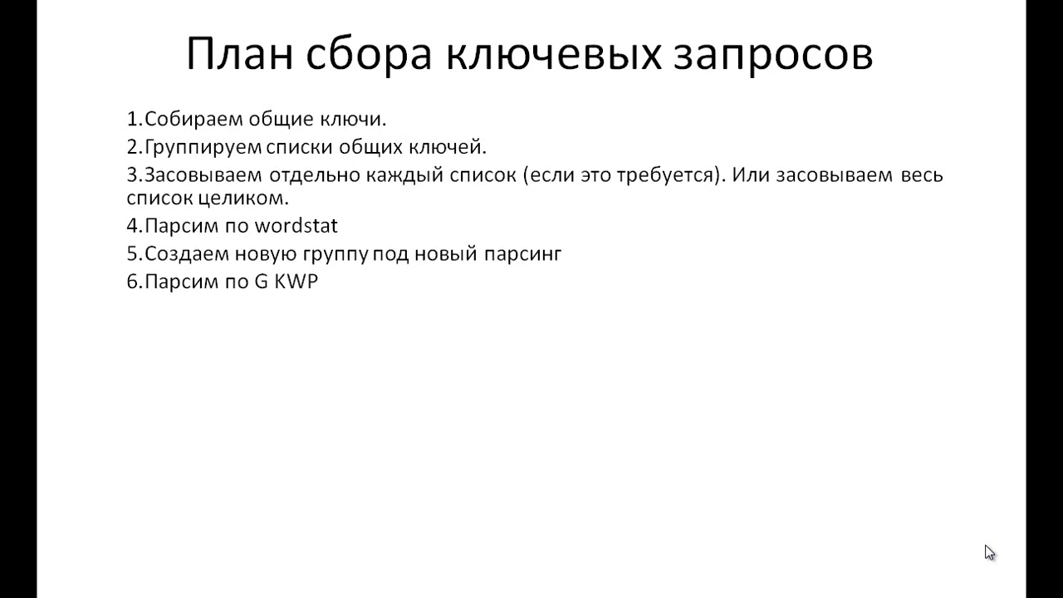
pyautogui.press('Right')
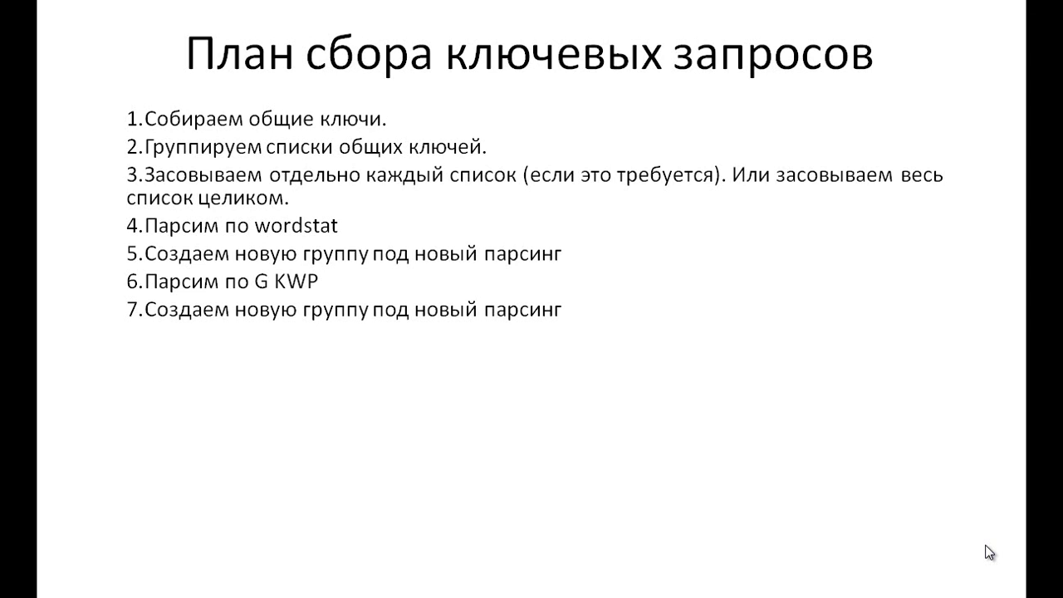
pyautogui.hotkey('alt', 'Tab')
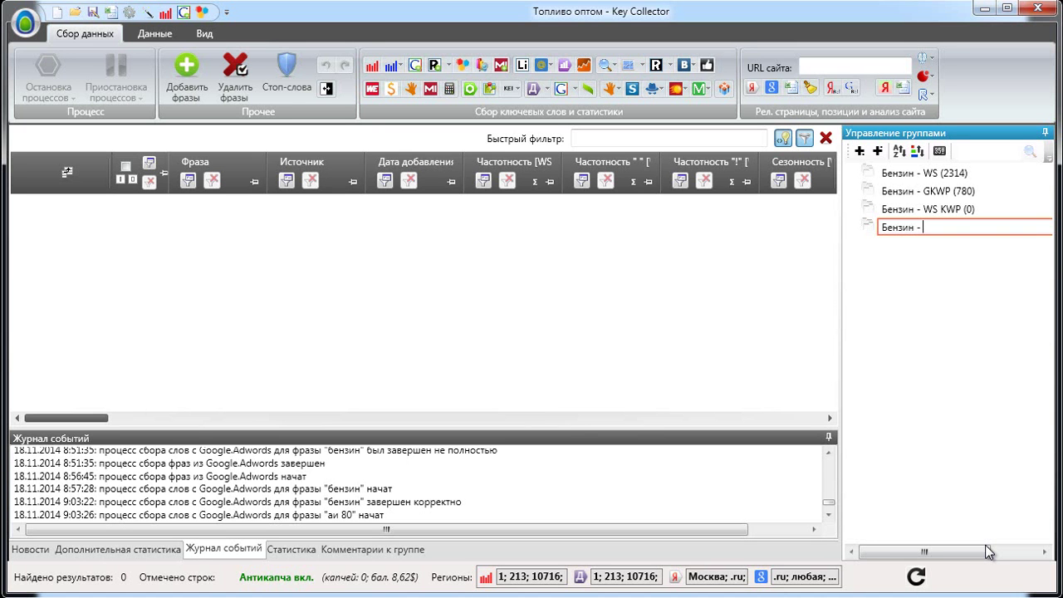
pyautogui.write('подсказки')
pyautogui.press('Return')
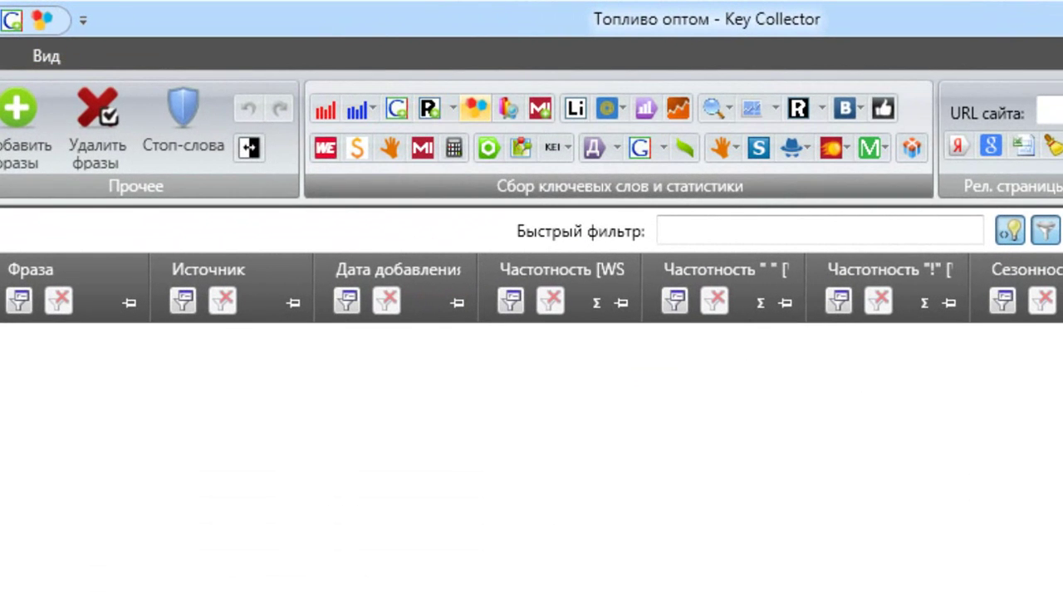
# Paste the five seeds (бензин through аи 98) into batch suggestions and start collecting from Yandex and Google.
pyautogui.click(475, 108)
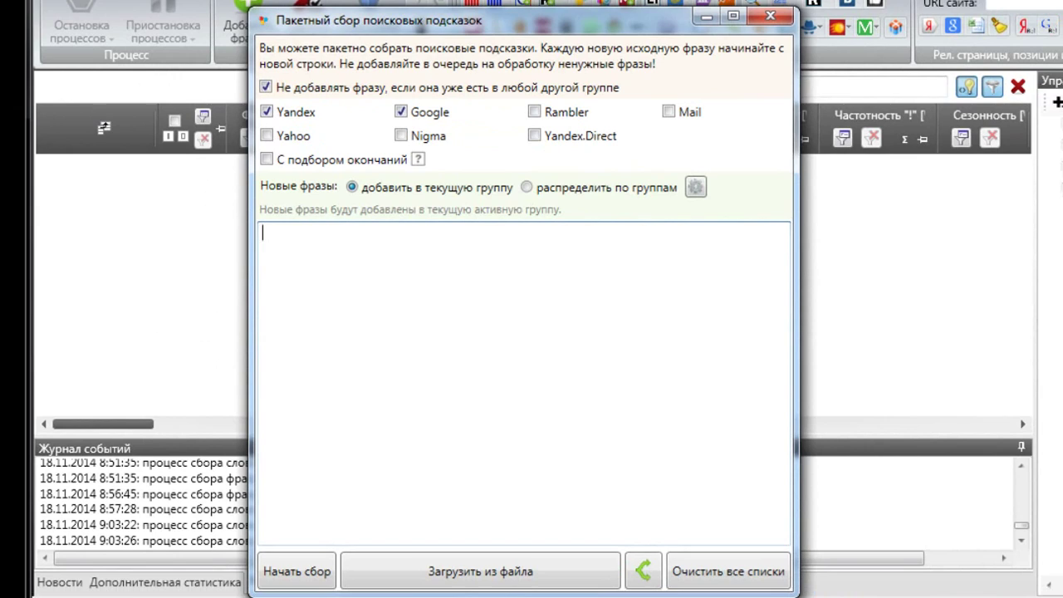
pyautogui.hotkey('ctrl', 'v')
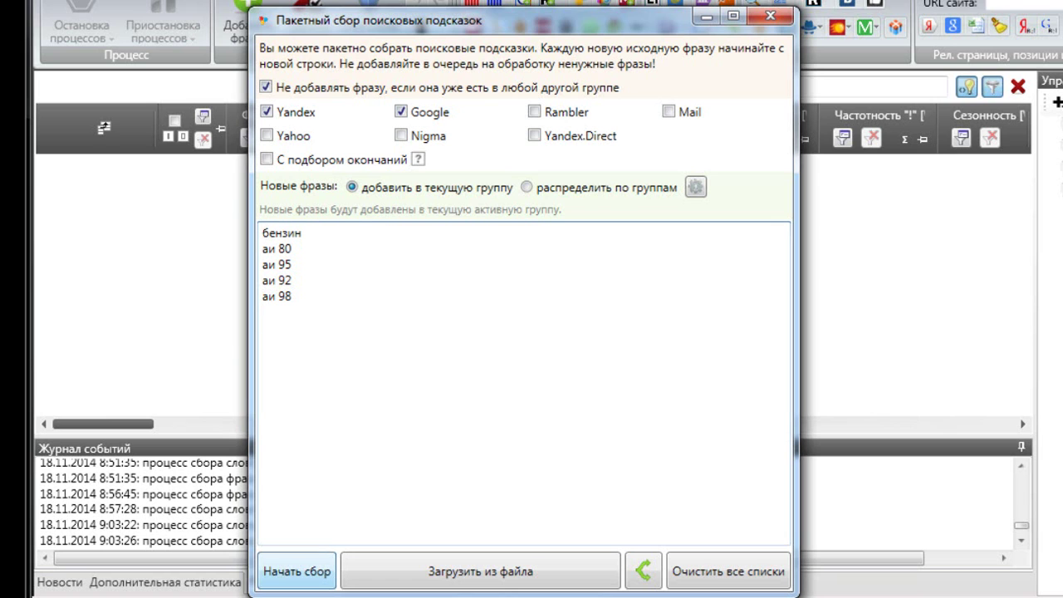
pyautogui.click(297, 571)
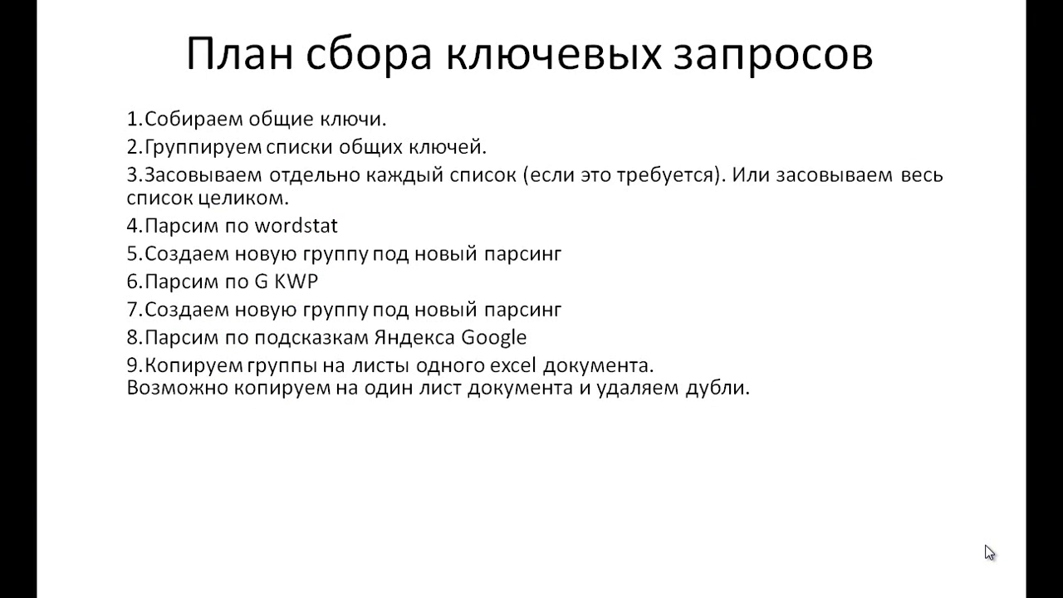
# Copy the Фраза column of the Бензин - WS group to the clipboard.
pyautogui.hotkey('alt', 'Tab')
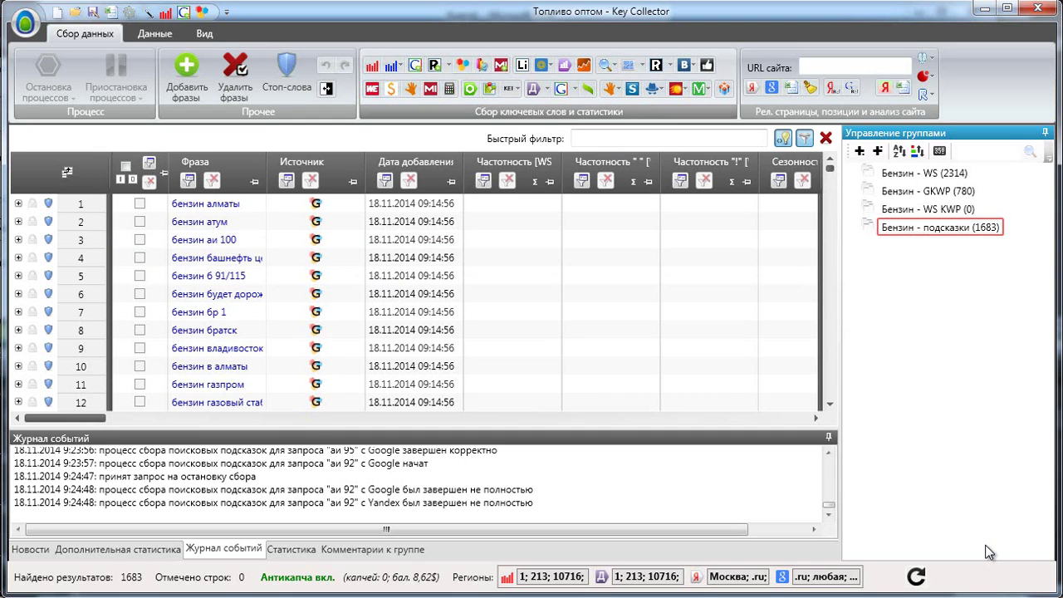
pyautogui.press('Home')
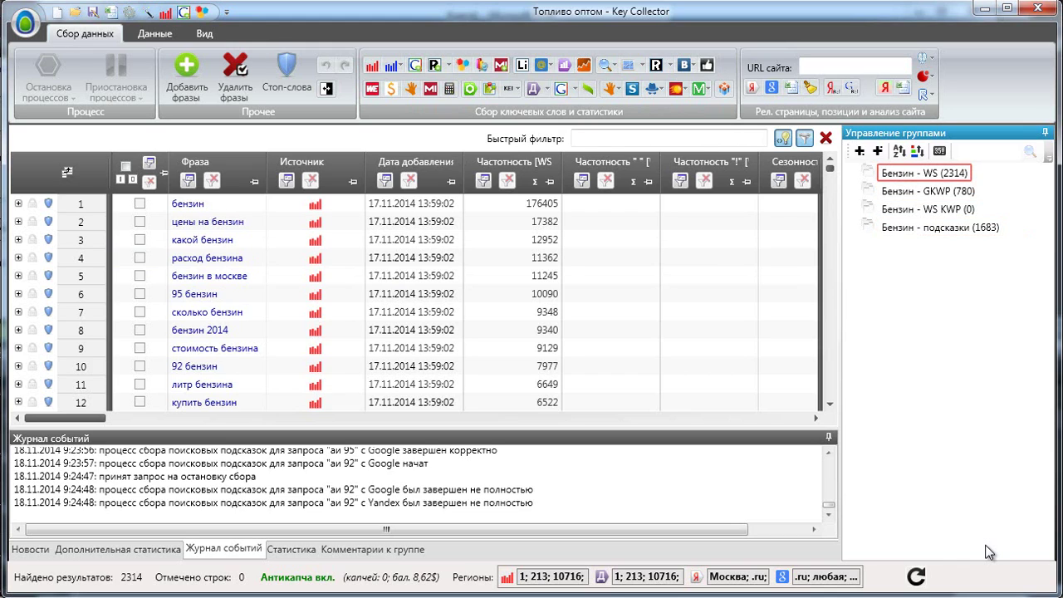
pyautogui.press('Menu')
pyautogui.press('Down')
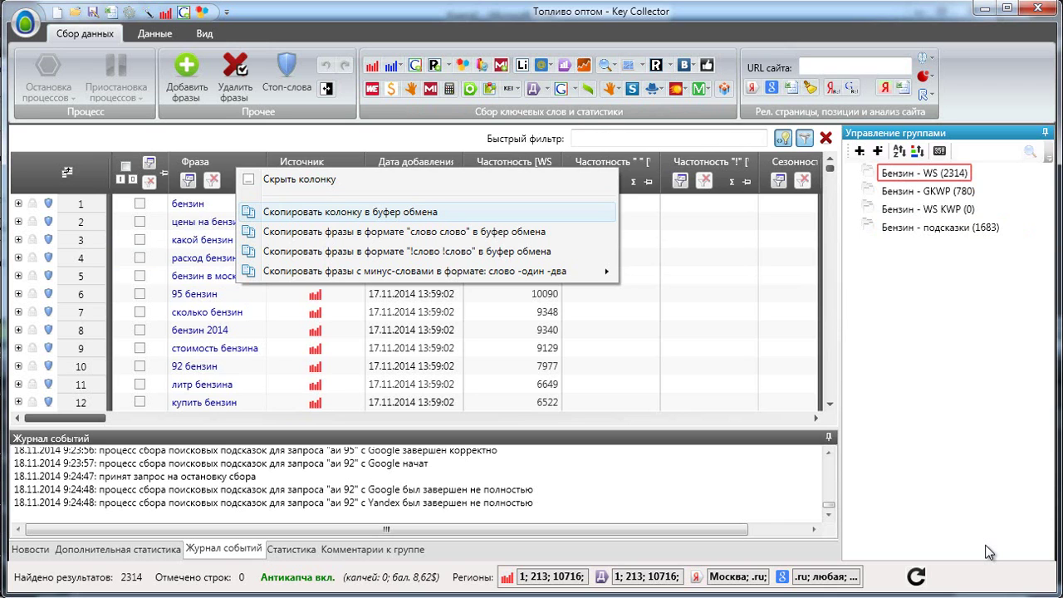
pyautogui.press('Return')
# Paste the 2314 phrases into Excel column A starting at A1 and shade them yellow.
pyautogui.hotkey('alt', 'Tab')
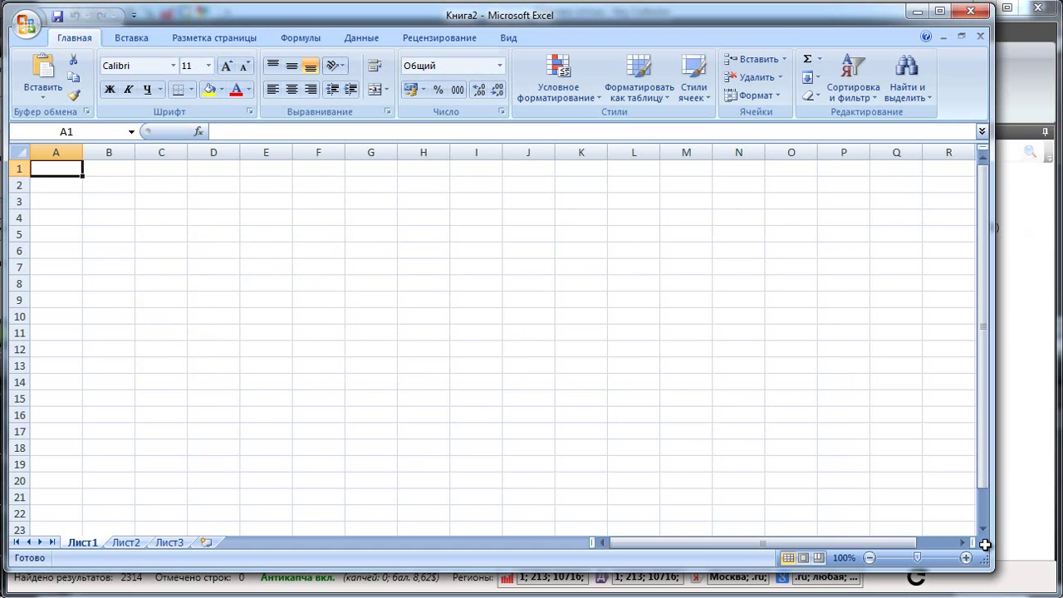
pyautogui.hotkey('ctrl', 'v')
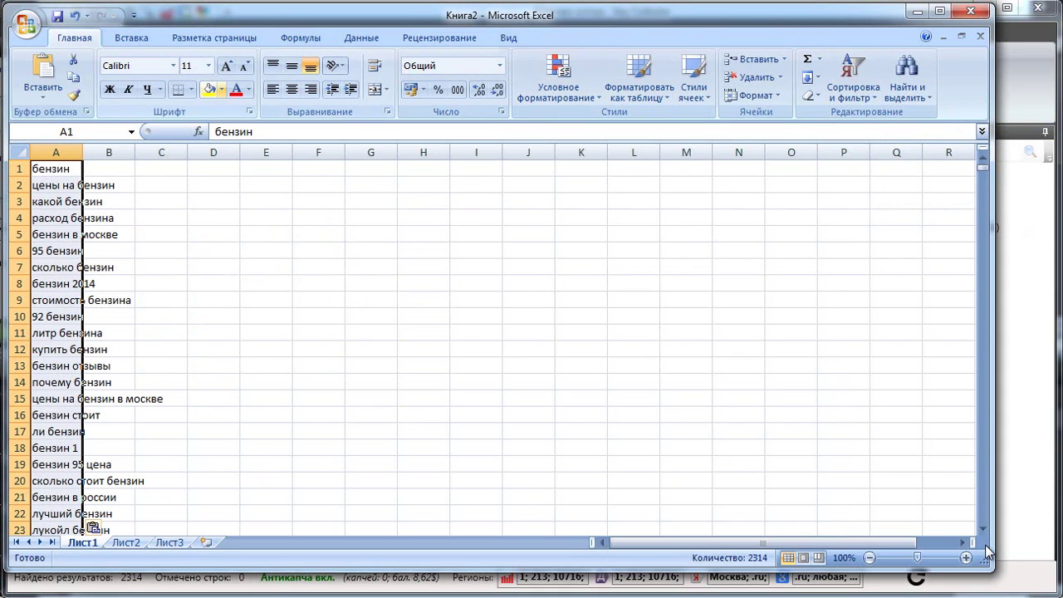
pyautogui.click(221, 89)
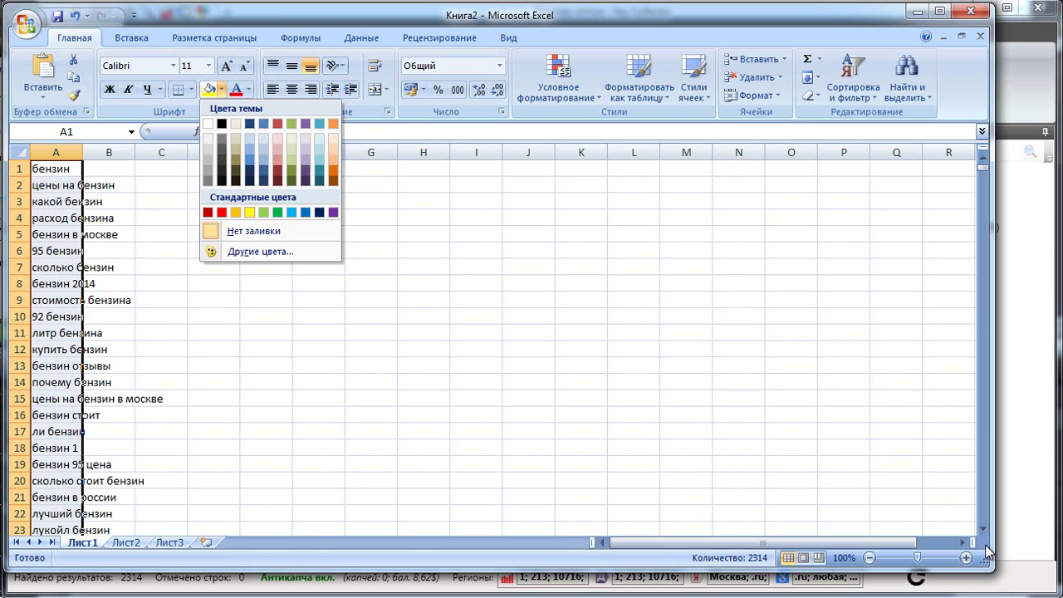
pyautogui.click(250, 212)
pyautogui.click(108, 235)
pyautogui.scroll(-3, 109, 235)
pyautogui.scroll(-20, 988, 553)
pyautogui.hotkey('alt', 'Tab')
# Copy the 780 Бензин - GKWP phrases, paste them below the Excel list and shade them yellow.
pyautogui.click(926, 191)
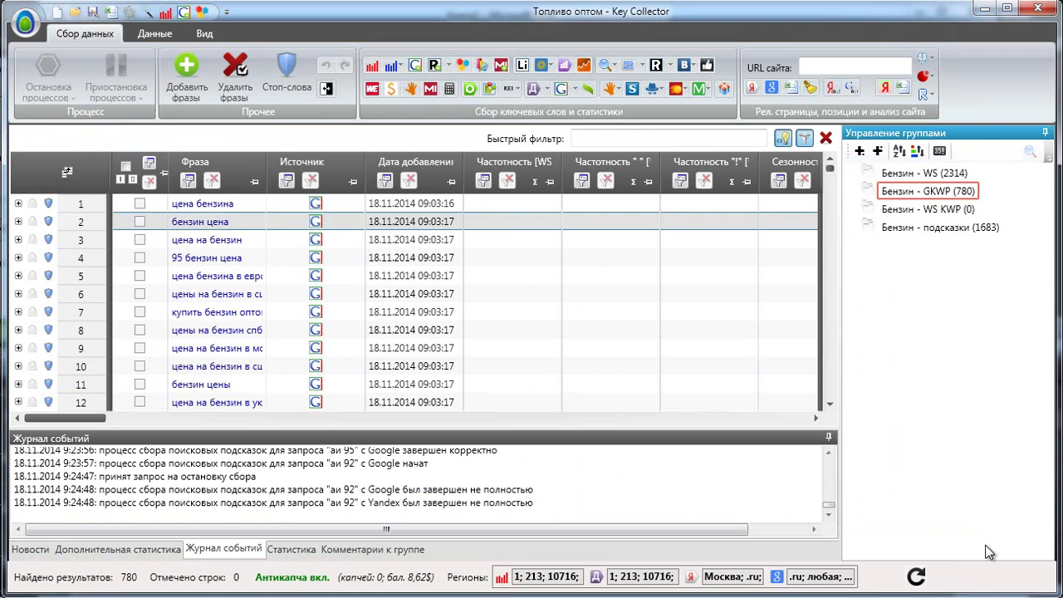
pyautogui.rightClick(252, 175)
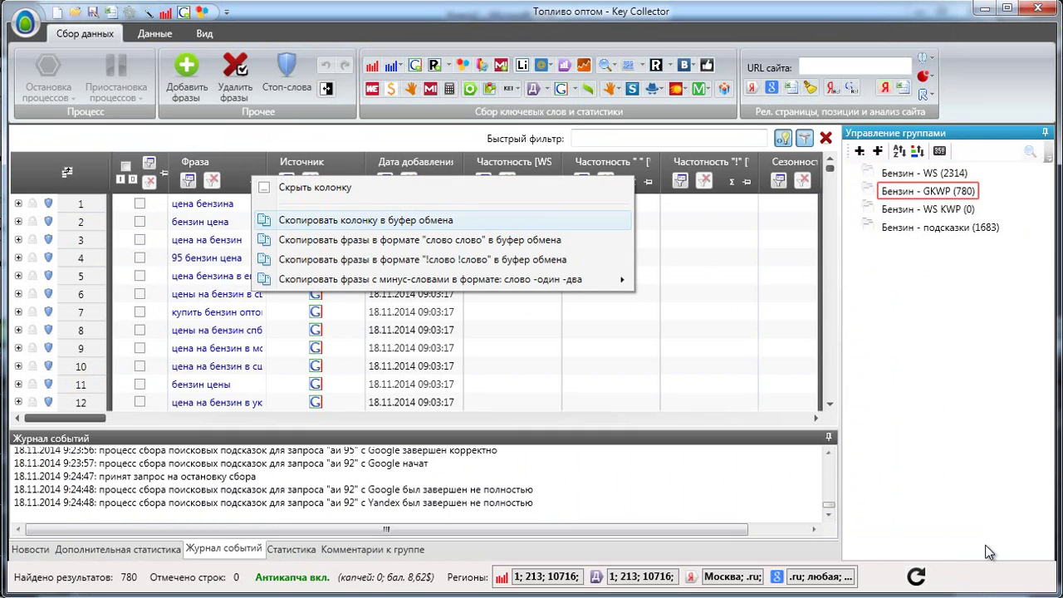
pyautogui.press('Return')
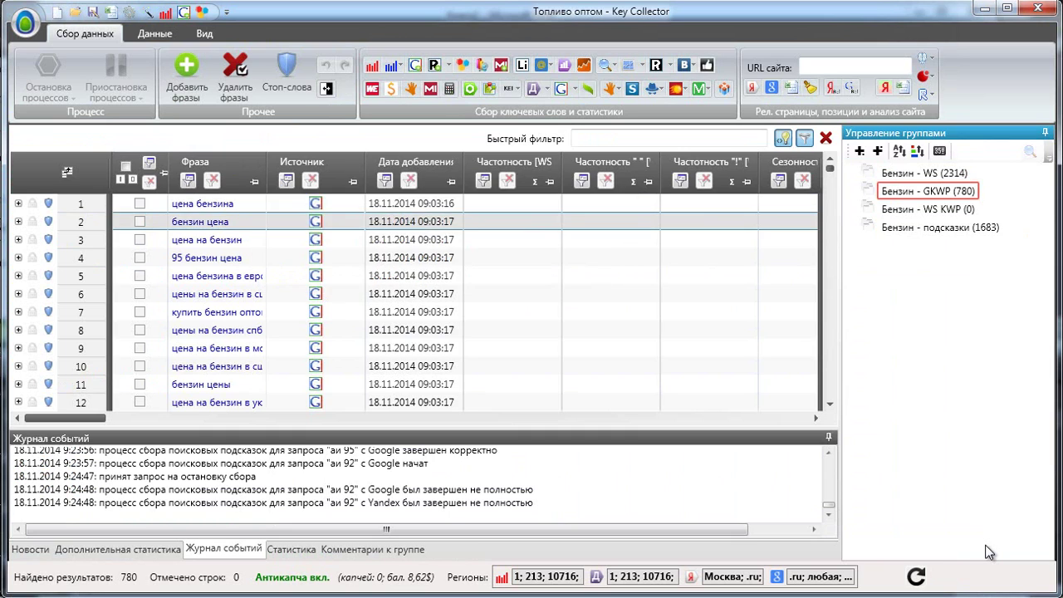
pyautogui.hotkey('alt', 'Tab')
pyautogui.hotkey('ctrl', 'v')
pyautogui.hotkey('alt', 'z')
pyautogui.press('w')
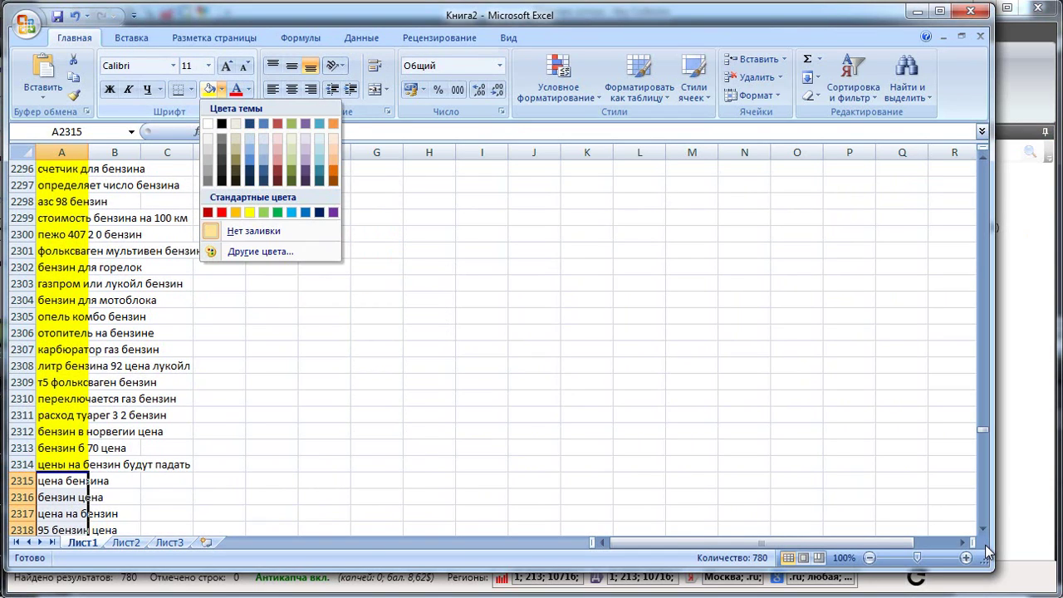
pyautogui.press('Down')
pyautogui.press('Down')
pyautogui.press('Down')
pyautogui.press('Down')
pyautogui.press('Down')
pyautogui.press('Down')
pyautogui.press('Right')
pyautogui.press('Right')
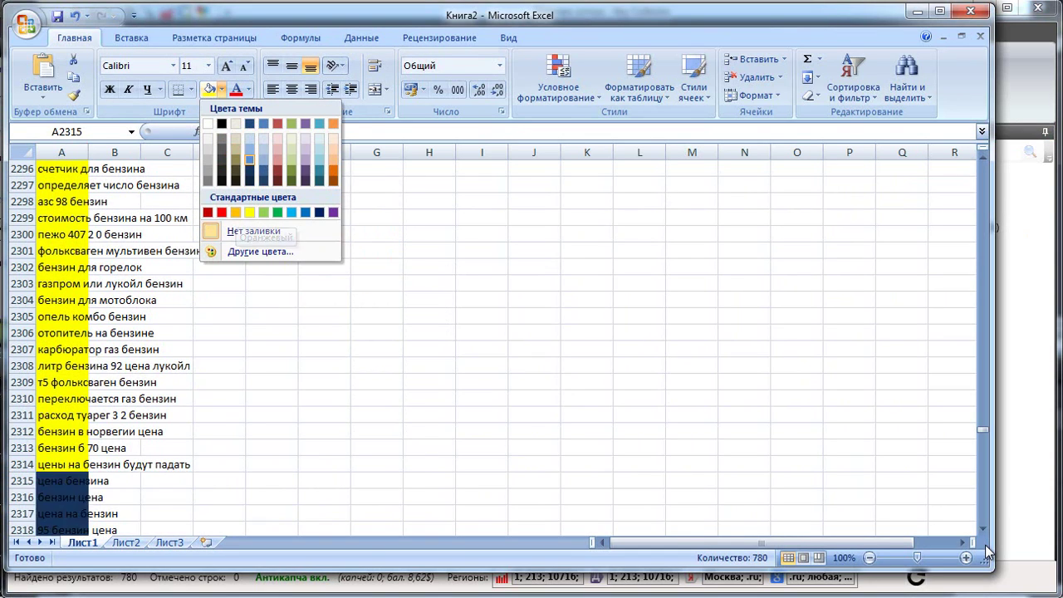
pyautogui.press('Return')
# Move to the first empty cell below the list and copy the 1683 Бензин - подсказки phrases.
pyautogui.scroll(-1, 984, 544)
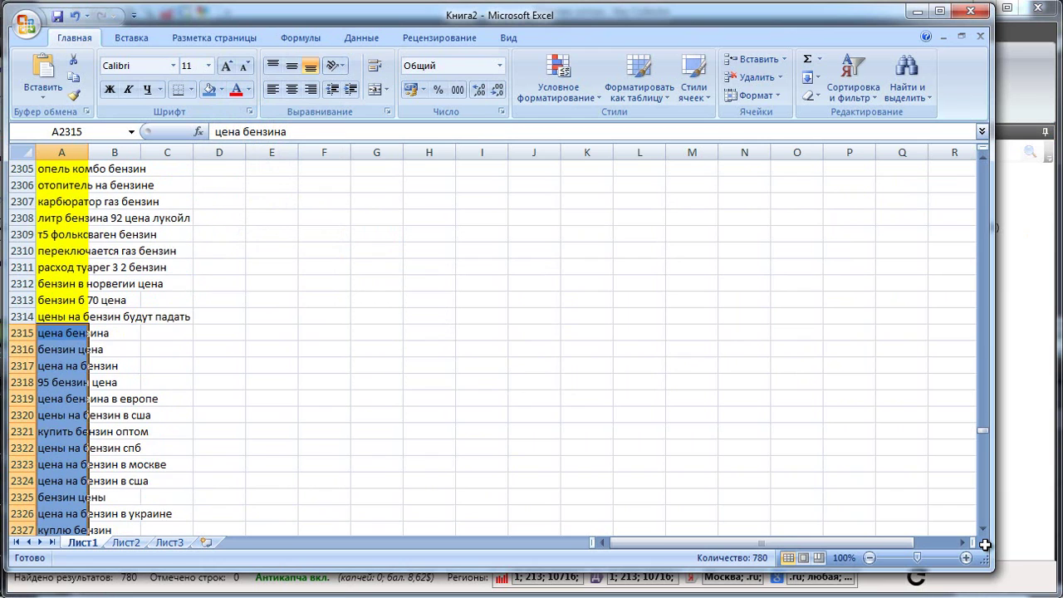
pyautogui.scroll(-20, 984, 544)
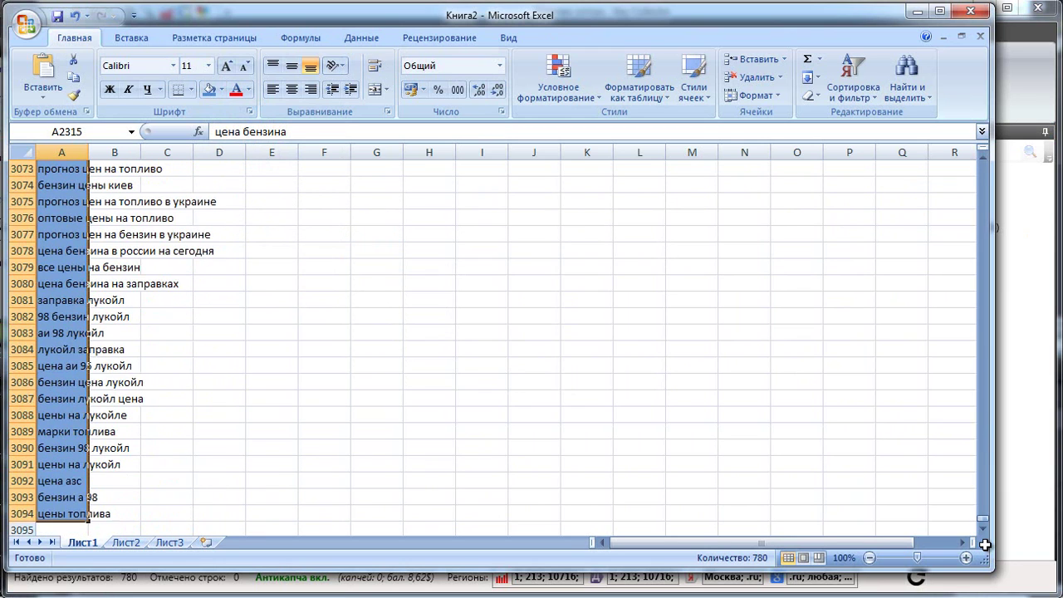
pyautogui.hotkey('ctrl', 'Down')
pyautogui.press('Down')
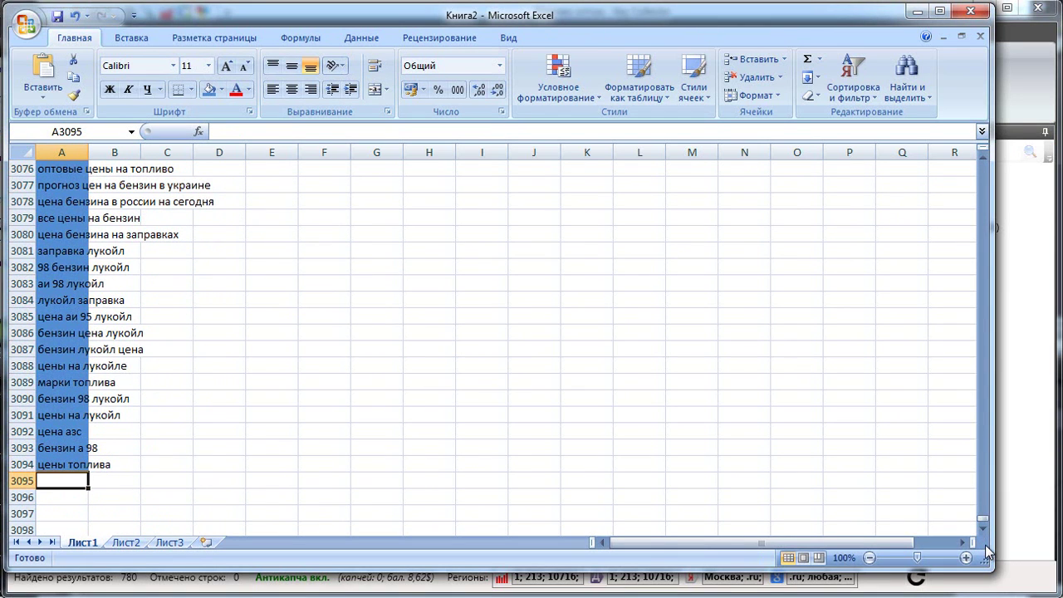
pyautogui.click(987, 552)
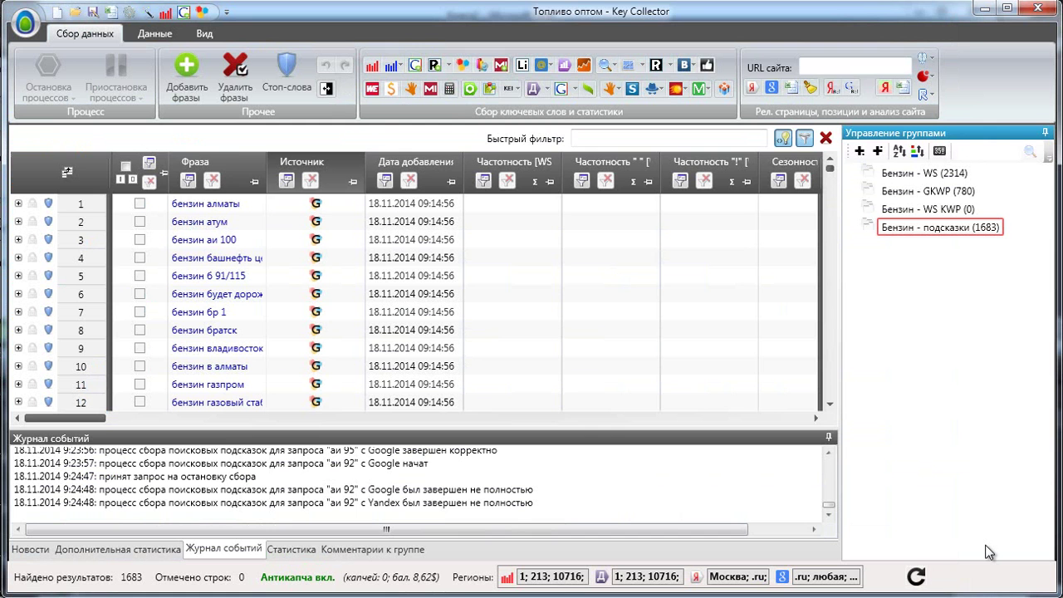
pyautogui.rightClick(243, 171)
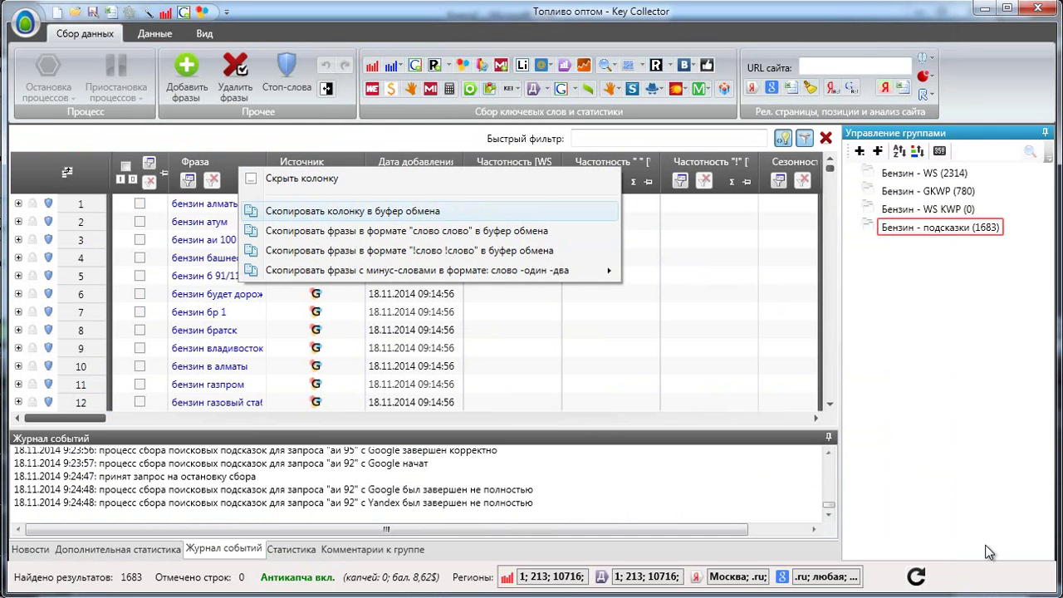
pyautogui.click(352, 211)
pyautogui.hotkey('alt', 'Tab')
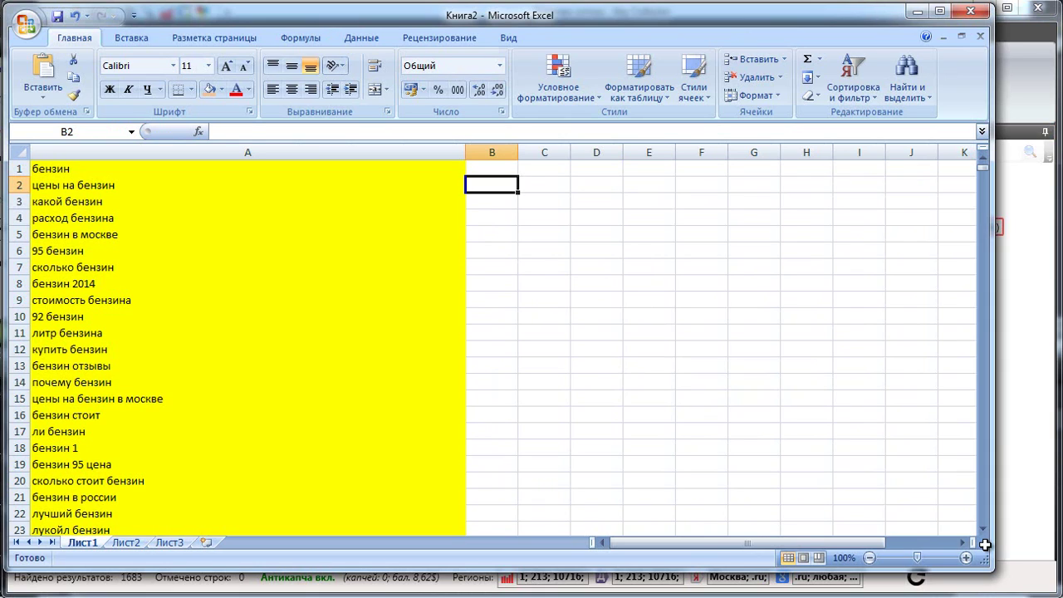
# Select the phrase list in column A and switch on the Фильтр option.
pyautogui.hotkey('ctrl', 'Home')
pyautogui.hotkey('ctrl', 'shift', 'Down')
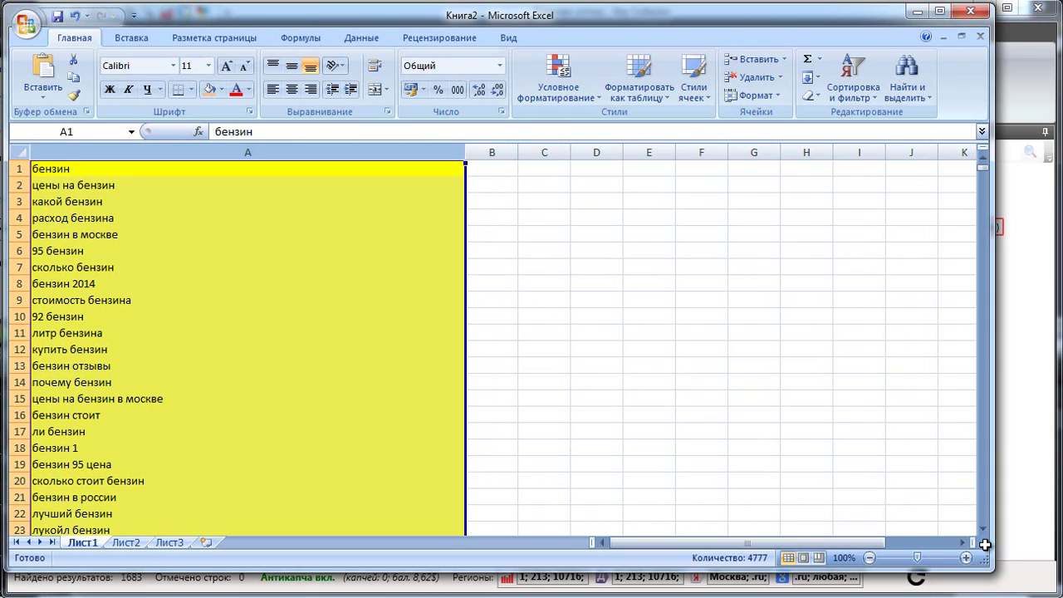
pyautogui.press('alt+я')
pyautogui.press('с')
pyautogui.press('ф')
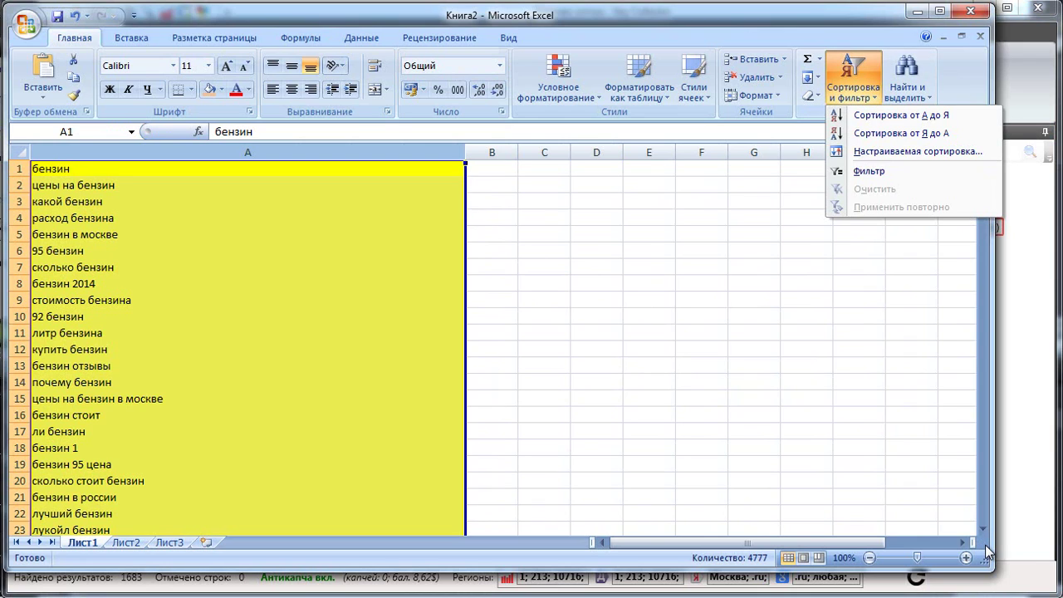
pyautogui.press('Down')
pyautogui.press('Down')
pyautogui.press('Down')
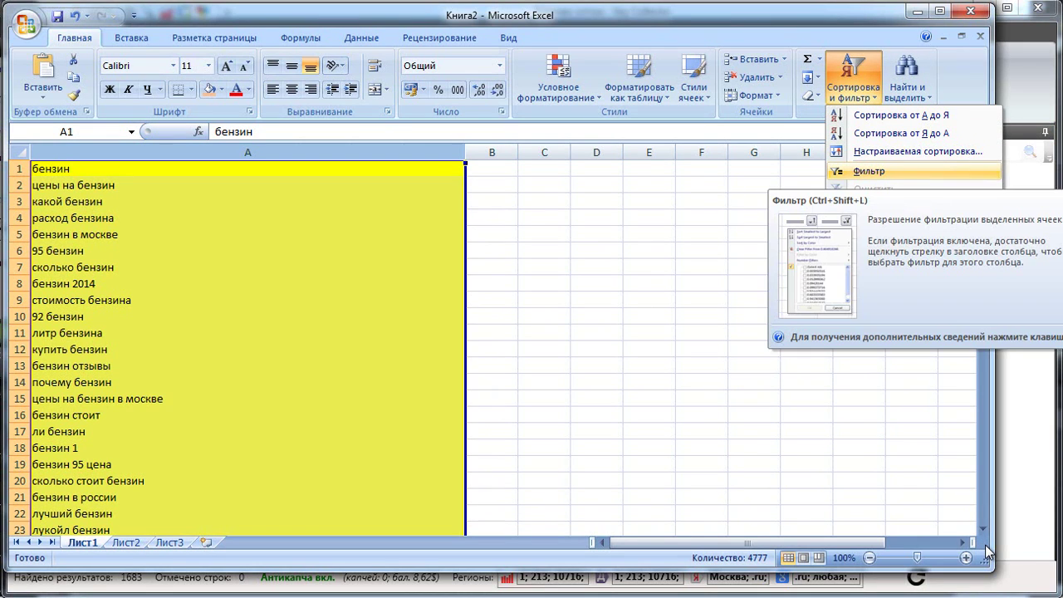
pyautogui.press('Return')
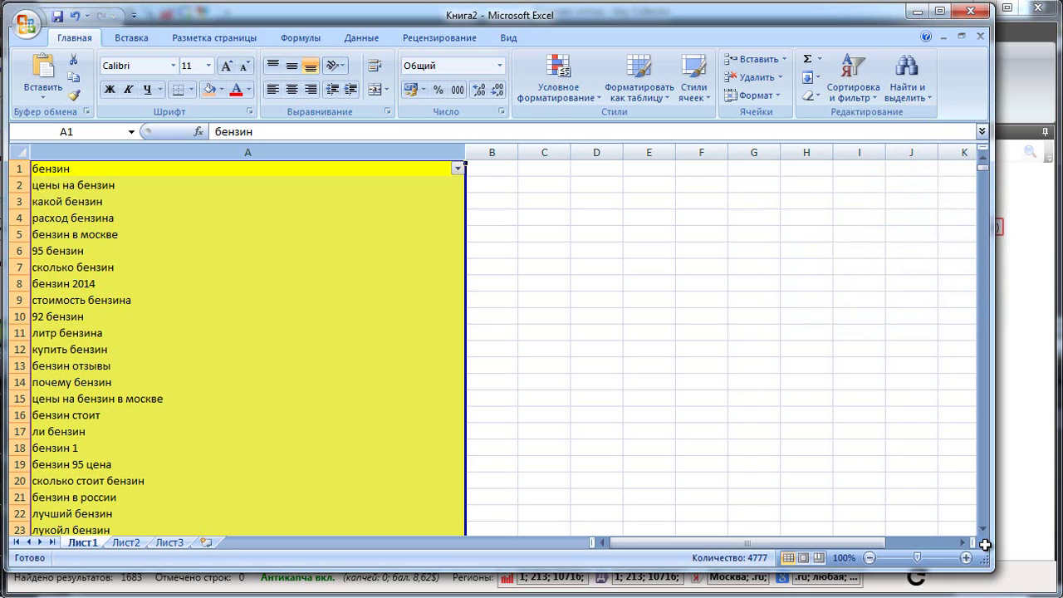
pyautogui.press('Right')
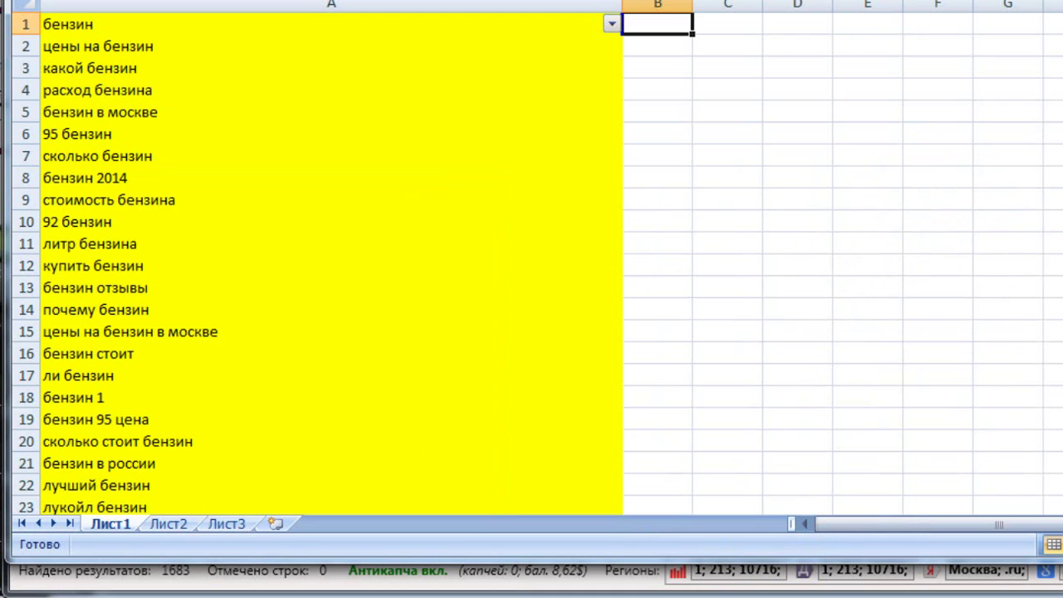
# Rename the first sheet Ключи and the second sheet Минус слова.
pyautogui.doubleClick(110, 524)
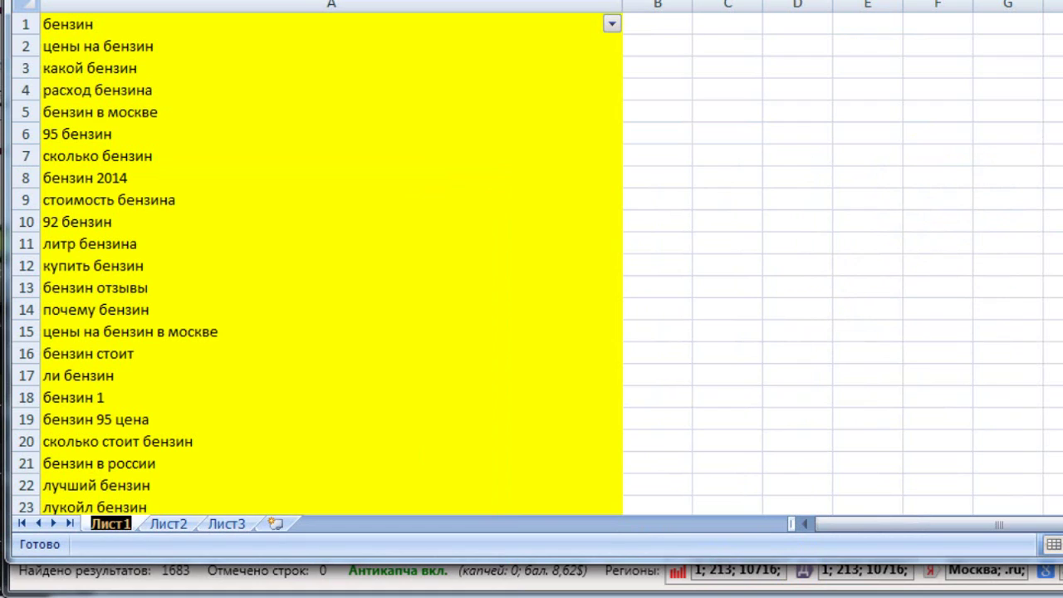
pyautogui.write('К')
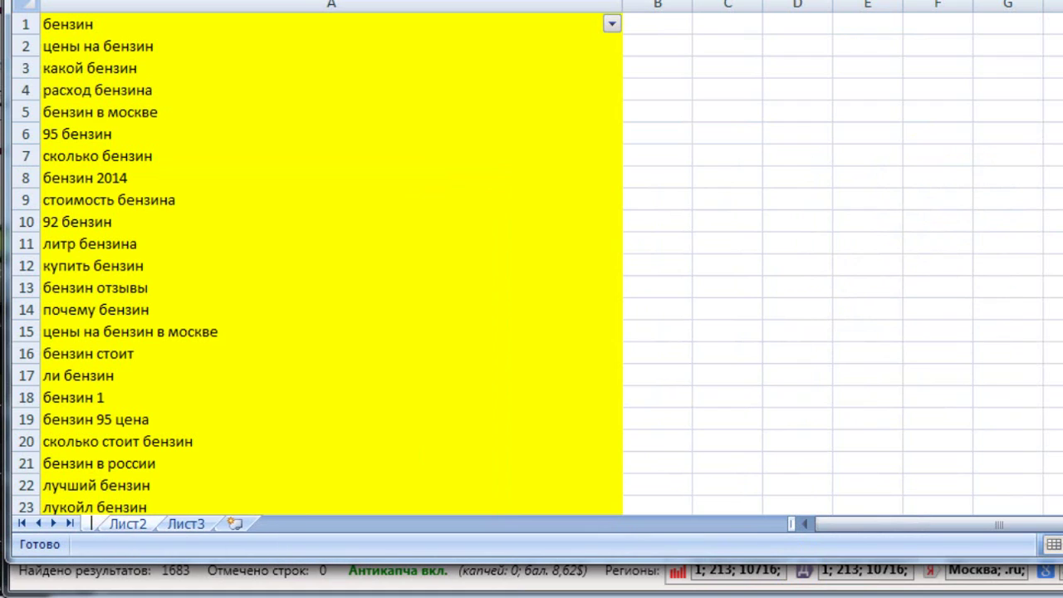
pyautogui.write('лючи')
pyautogui.press('Return')
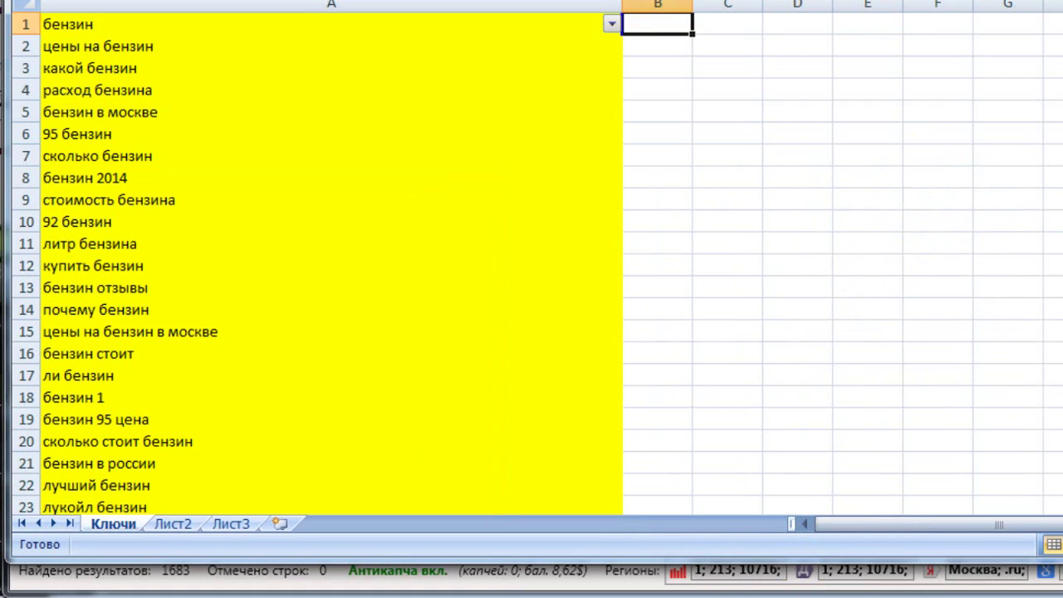
pyautogui.doubleClick(173, 523)
pyautogui.write('Минус слова')
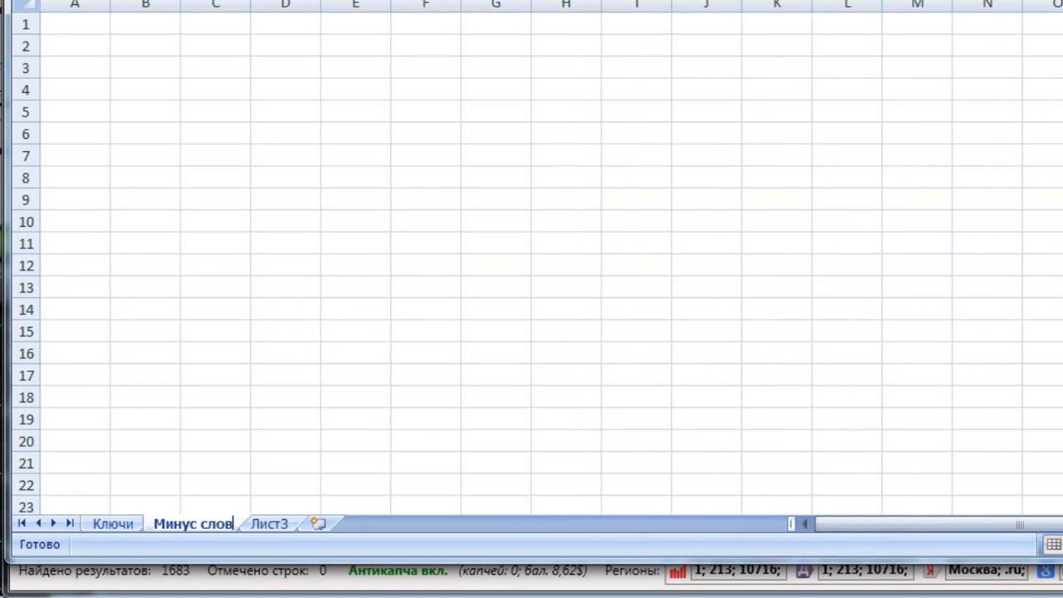
pyautogui.press('Return')
# On the Ключи sheet, mark the word дизель inside the phrase дизель или бензин in A28.
pyautogui.click(113, 523)
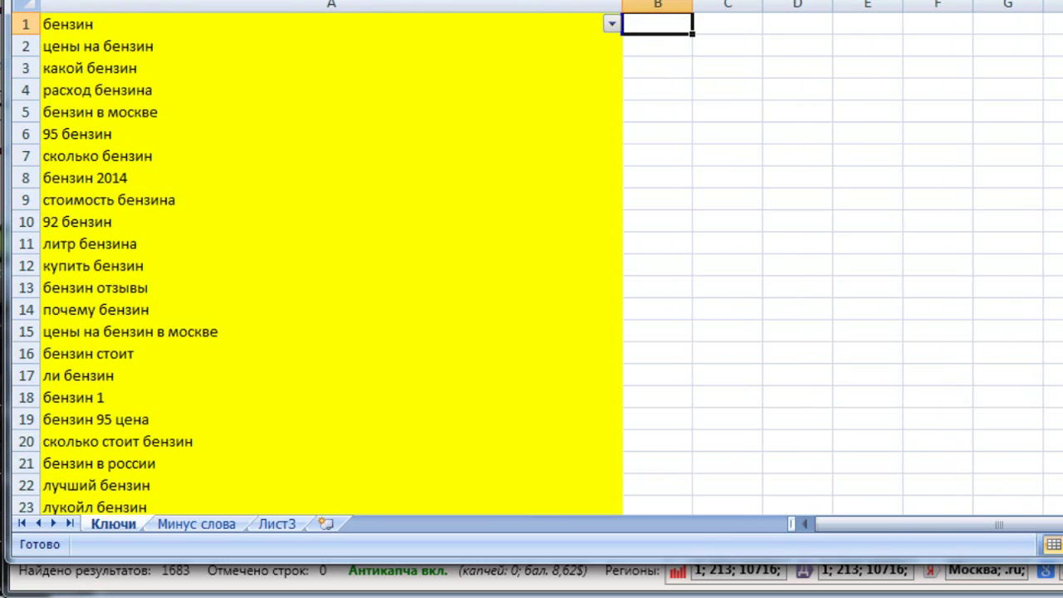
pyautogui.click(167, 113)
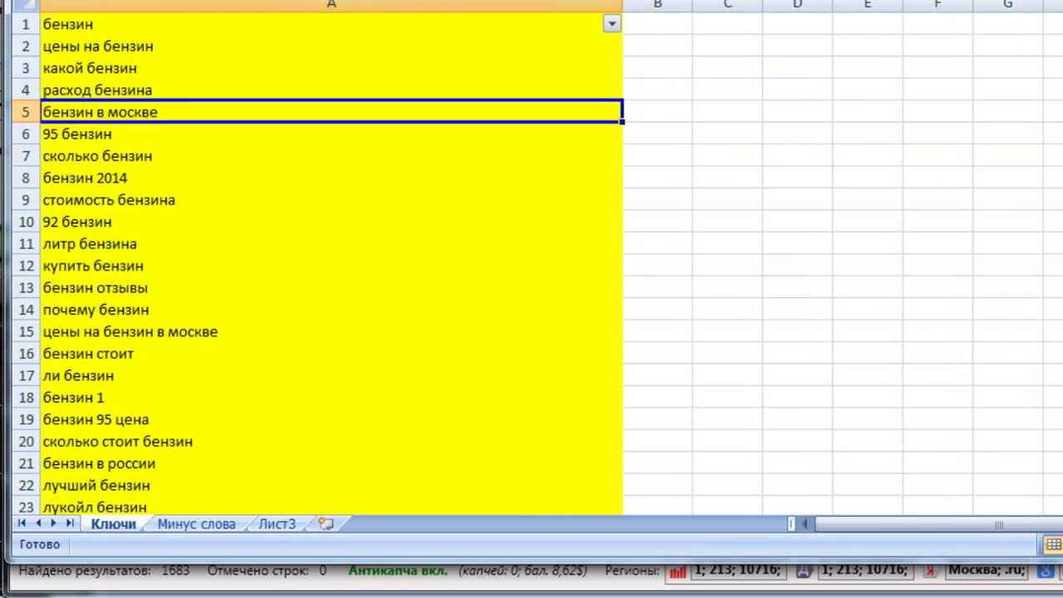
pyautogui.scroll(-4, 332, 266)
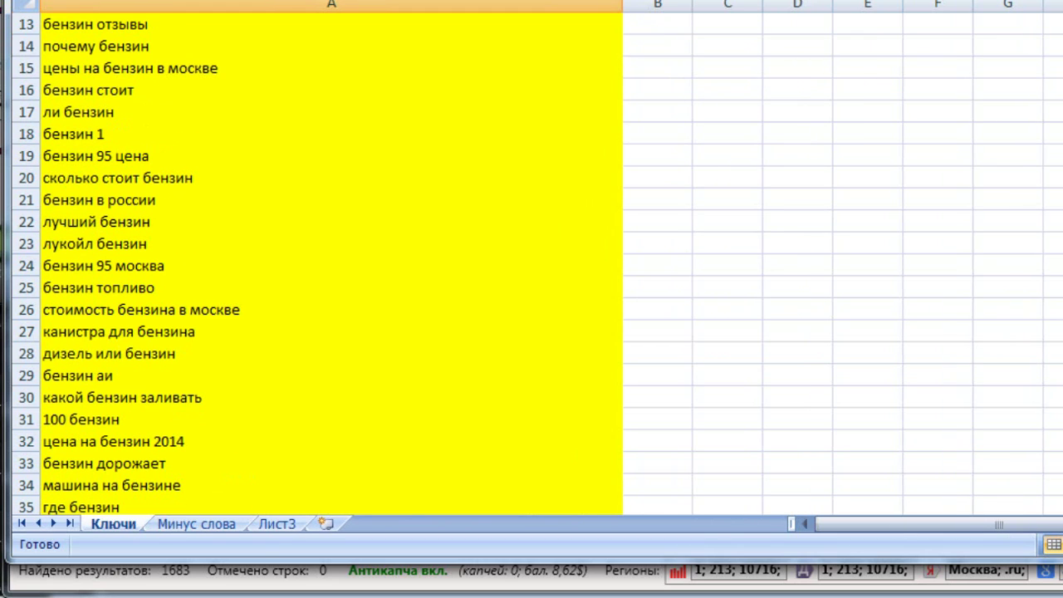
pyautogui.doubleClick(96, 354)
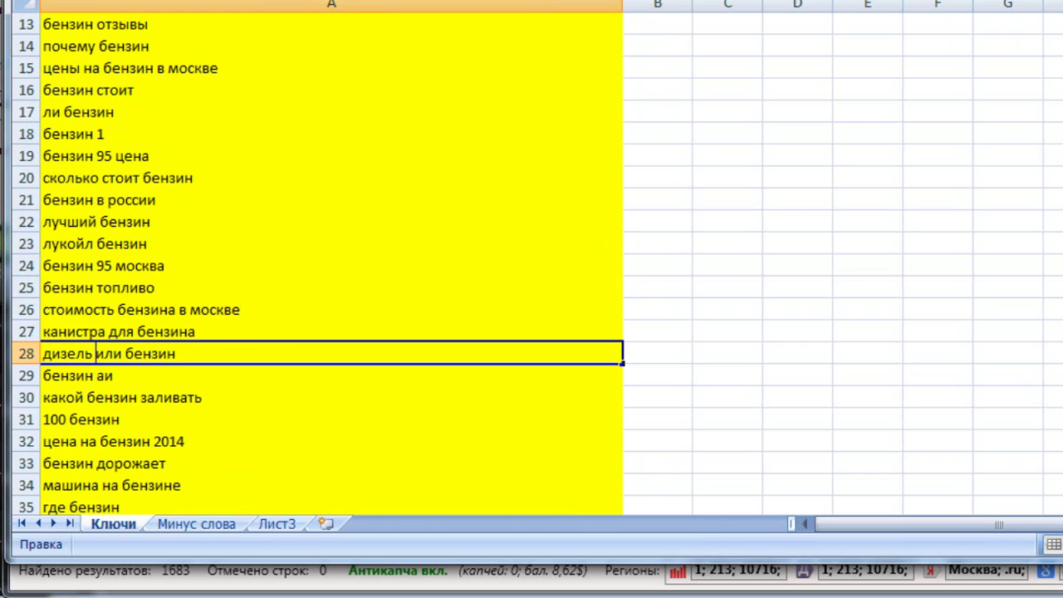
pyautogui.moveTo(94, 354); pyautogui.dragTo(42, 353)
pyautogui.hotkey('ctrl', 'c')
pyautogui.click(122, 397)
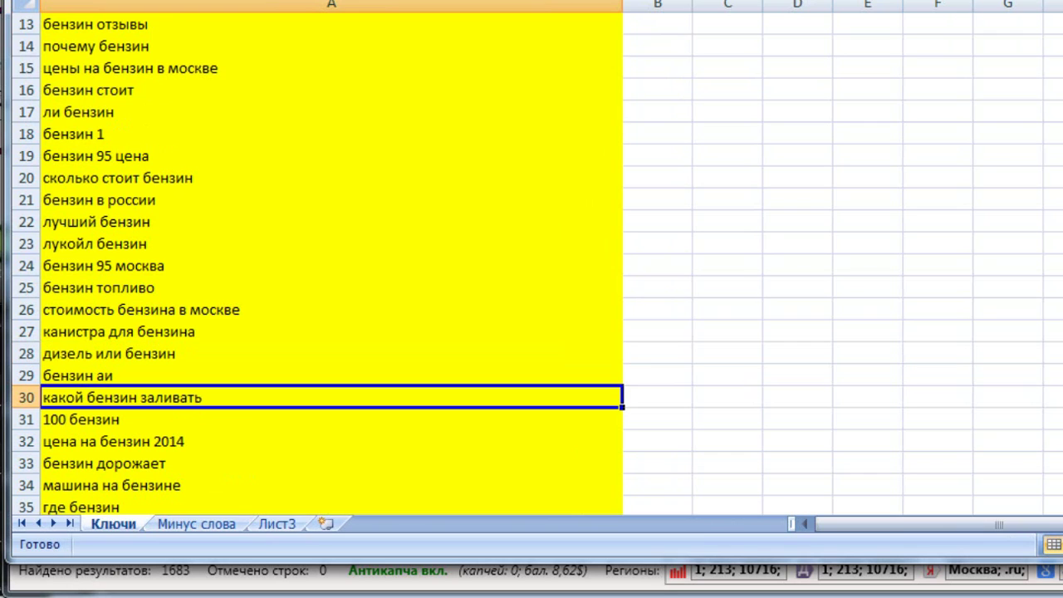
pyautogui.scroll(1, 332, 266)
pyautogui.scroll(-1, 332, 266)
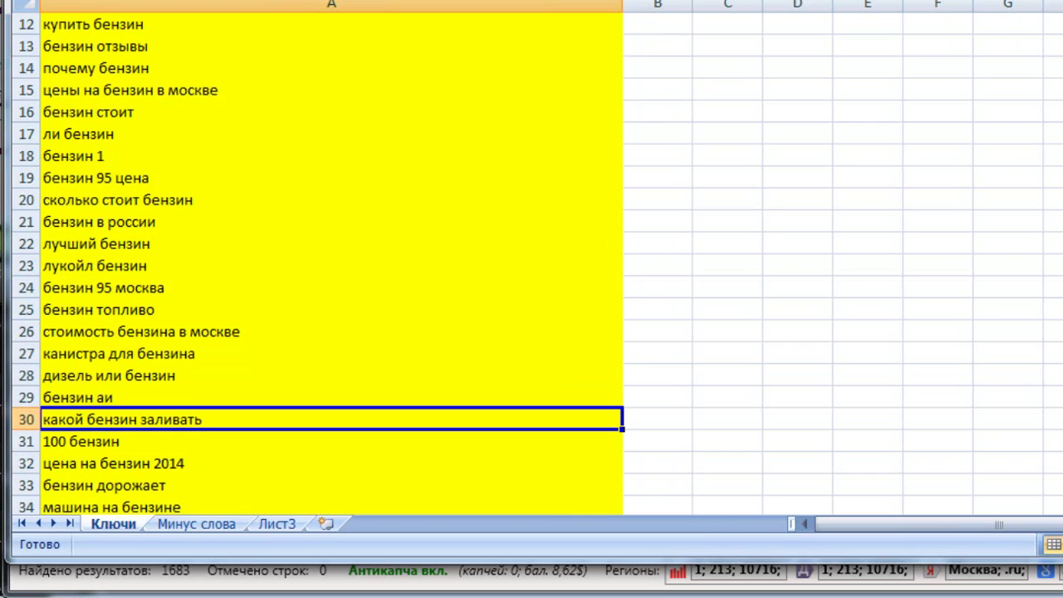
pyautogui.scroll(4, 333, 266)
# Filter column A with a Contains 'дизель' text filter, showing 125 matching queries.
pyautogui.click(611, 24)
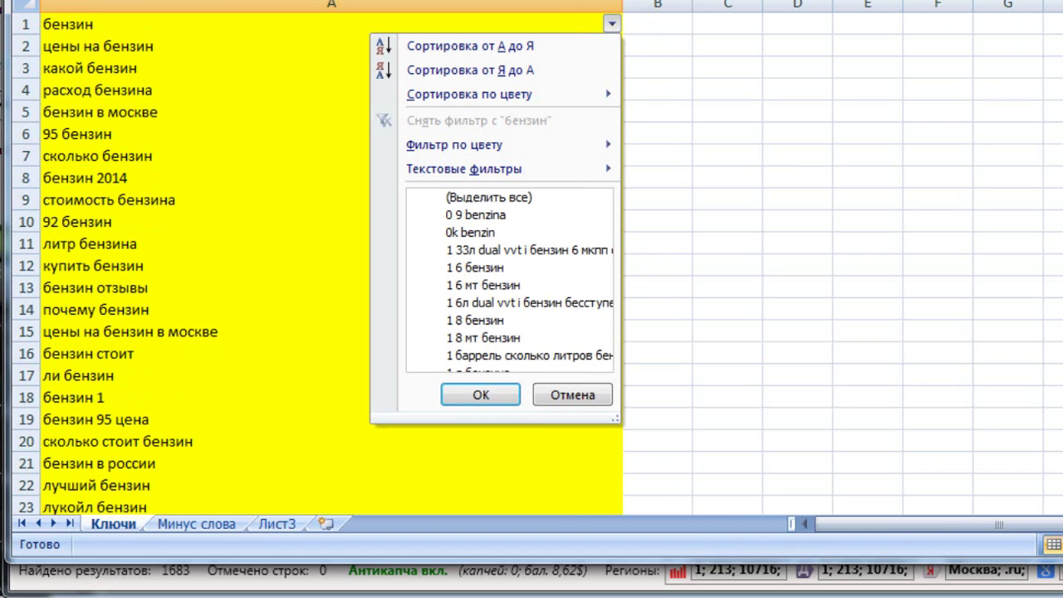
pyautogui.moveTo(455, 144)
pyautogui.moveTo(463, 169)
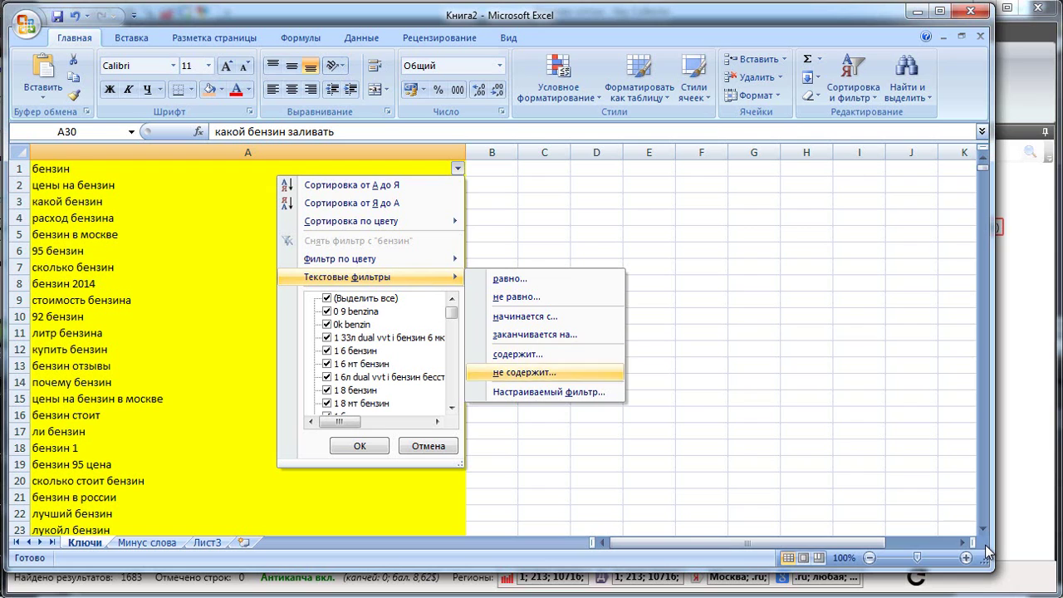
pyautogui.click(517, 354)
pyautogui.write('дизель')
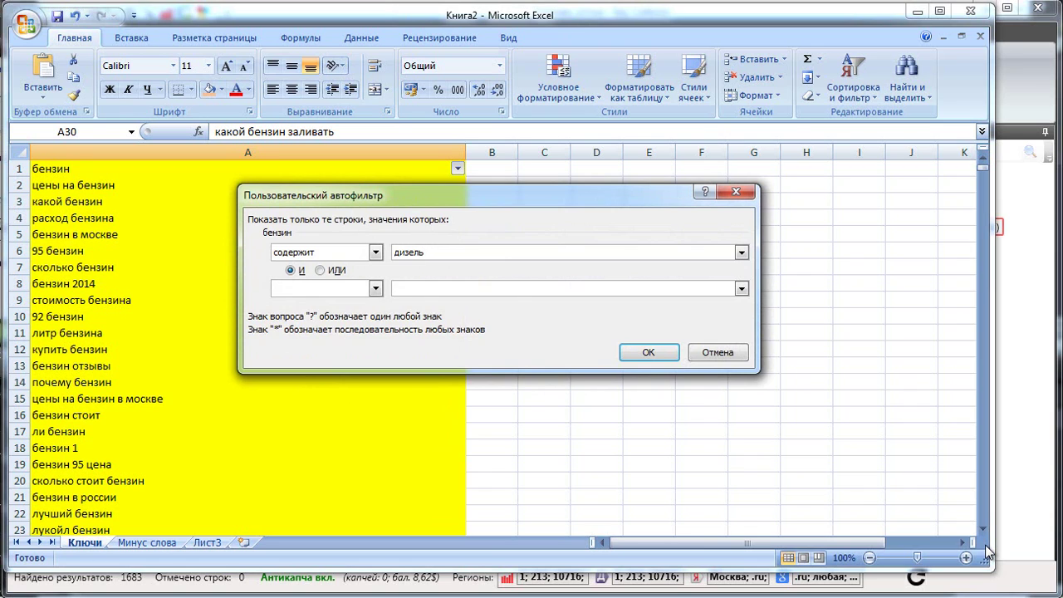
pyautogui.press('Return')
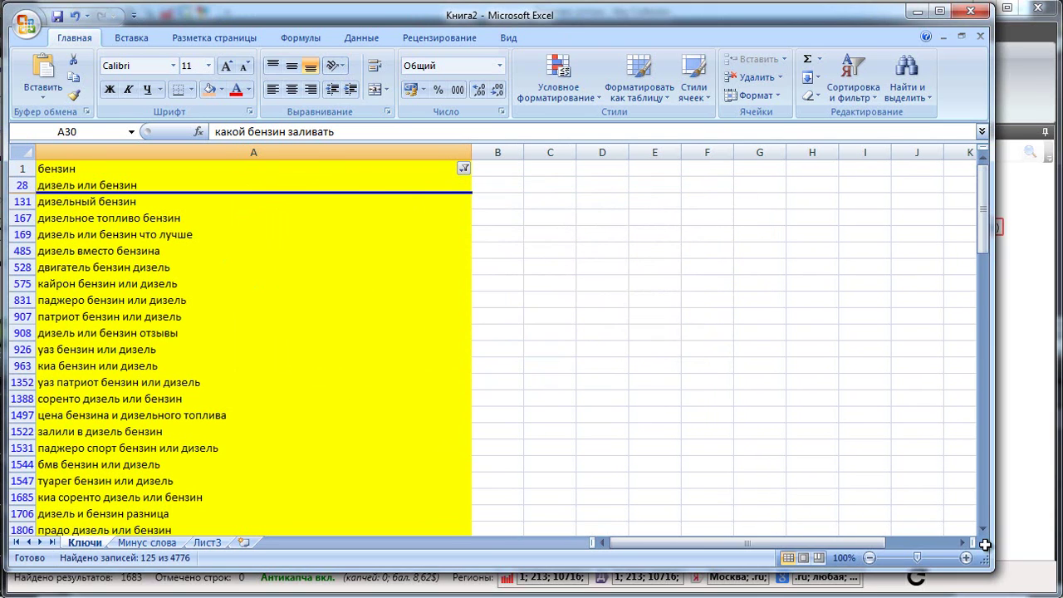
pyautogui.press('Down')
pyautogui.press('Down')
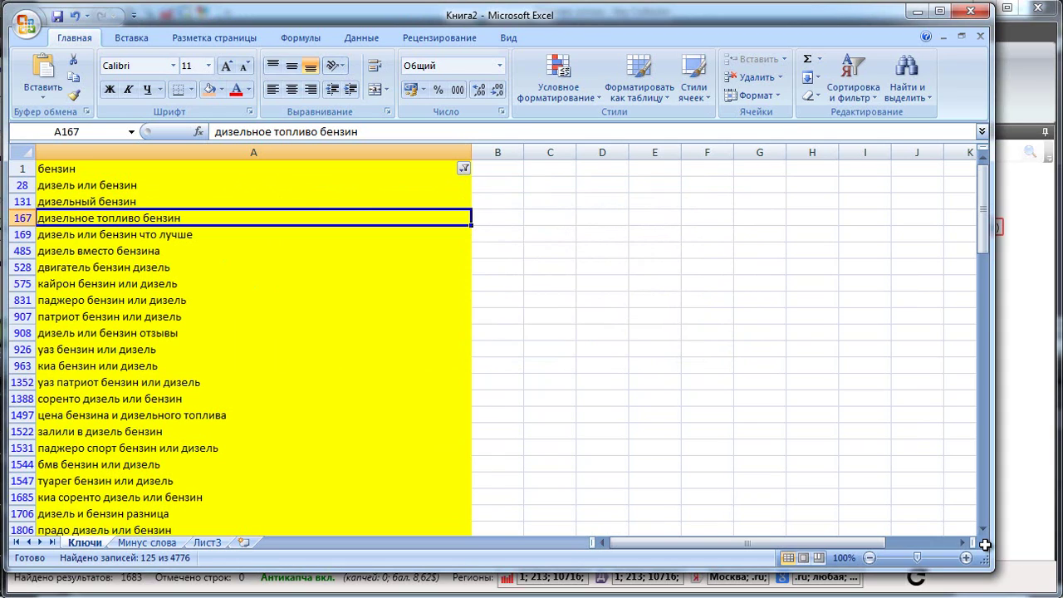
pyautogui.press('Up')
pyautogui.press('Up')
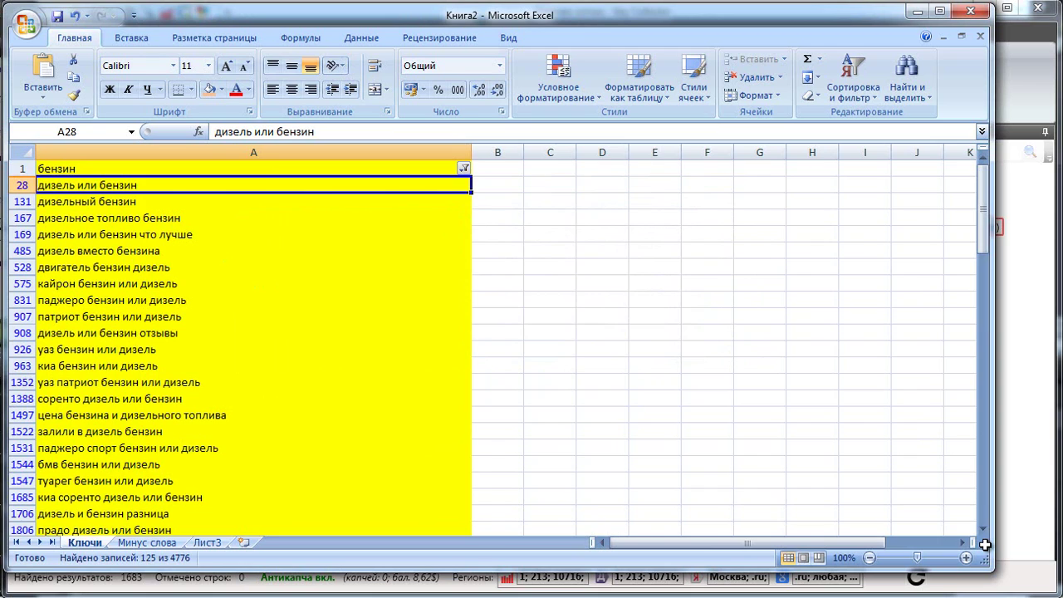
# Paste дизель into cell A1 of the Минус слова sheet.
pyautogui.hotkey('ctrl', 'pagedown')
pyautogui.hotkey('ctrl', 'v')
pyautogui.press('Down')
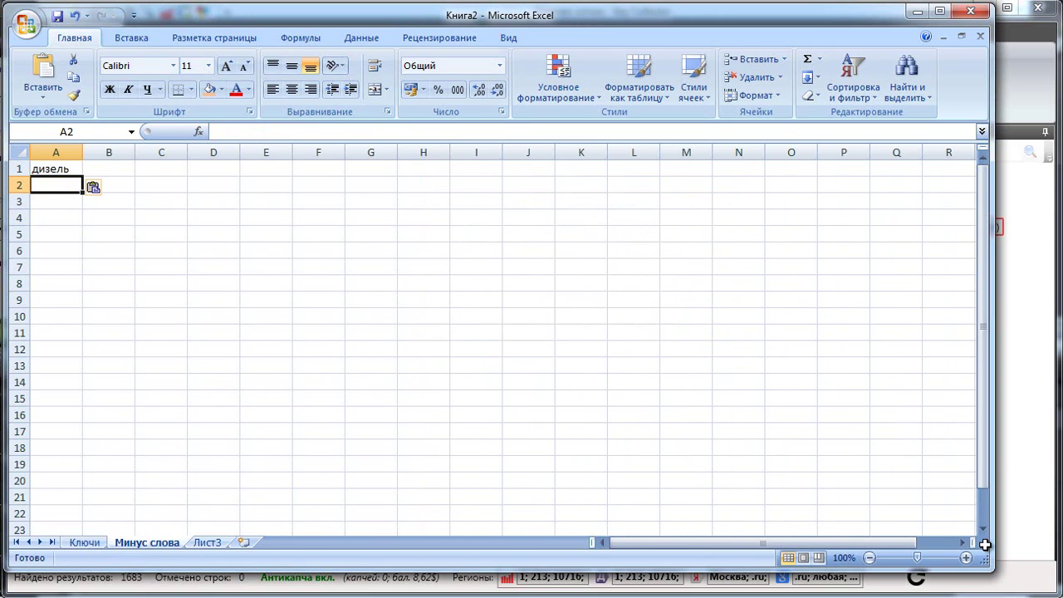
# Enter дизель on Минус слова and return to row 28 of the Ключи sheet.
pyautogui.write('дизель')
pyautogui.press('Return')
pyautogui.hotkey('ctrl', 'pageup')
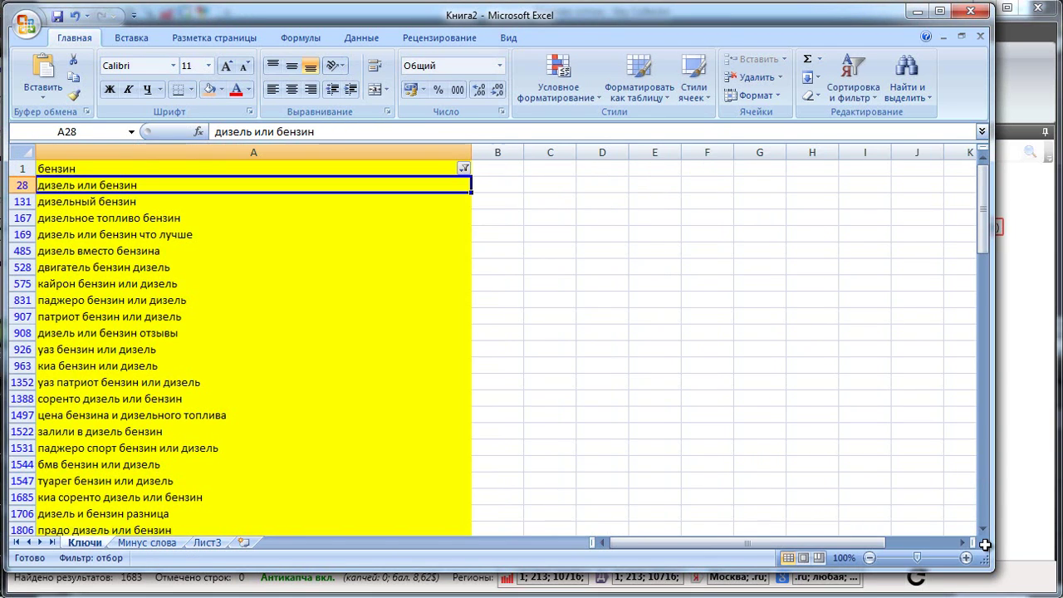
pyautogui.press('Right')
pyautogui.press('Left')
# Delete all filtered дизель rows from Ключи and clear the column A filter.
pyautogui.hotkey('shift', 'space')
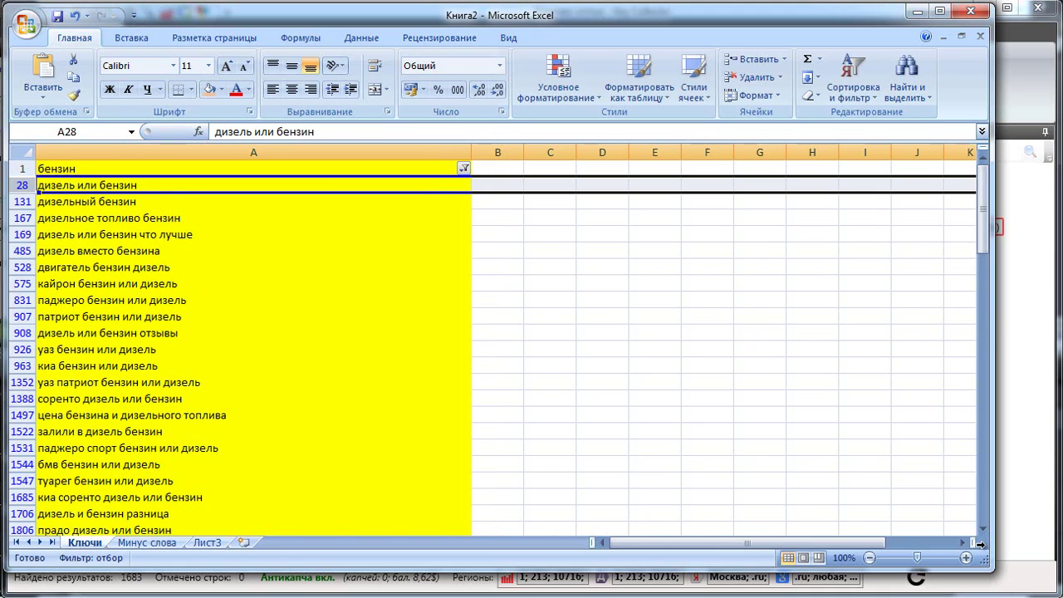
pyautogui.moveTo(21, 185); pyautogui.dragTo(21, 536)
pyautogui.moveTo(978, 542); pyautogui.dragTo(985, 547)
pyautogui.hotkey('shift', 'F10')
pyautogui.press('Up')
pyautogui.press('Up')
pyautogui.press('Up')
pyautogui.press('Up')
pyautogui.press('Up')
pyautogui.press('Up')
pyautogui.press('Up')
pyautogui.press('Up')
pyautogui.press('Up')
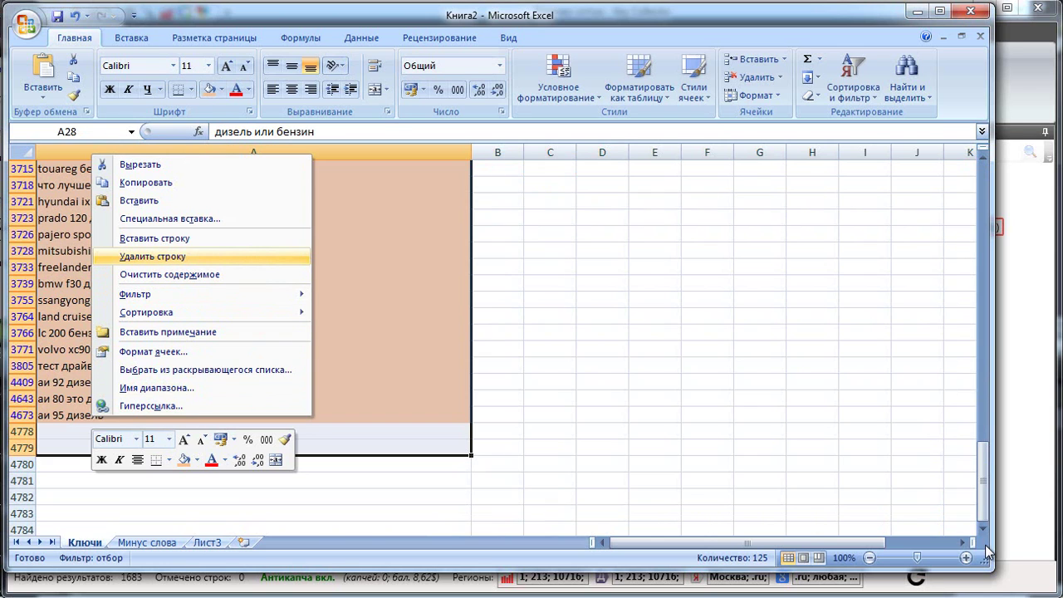
pyautogui.press('Return')
pyautogui.press('Return')
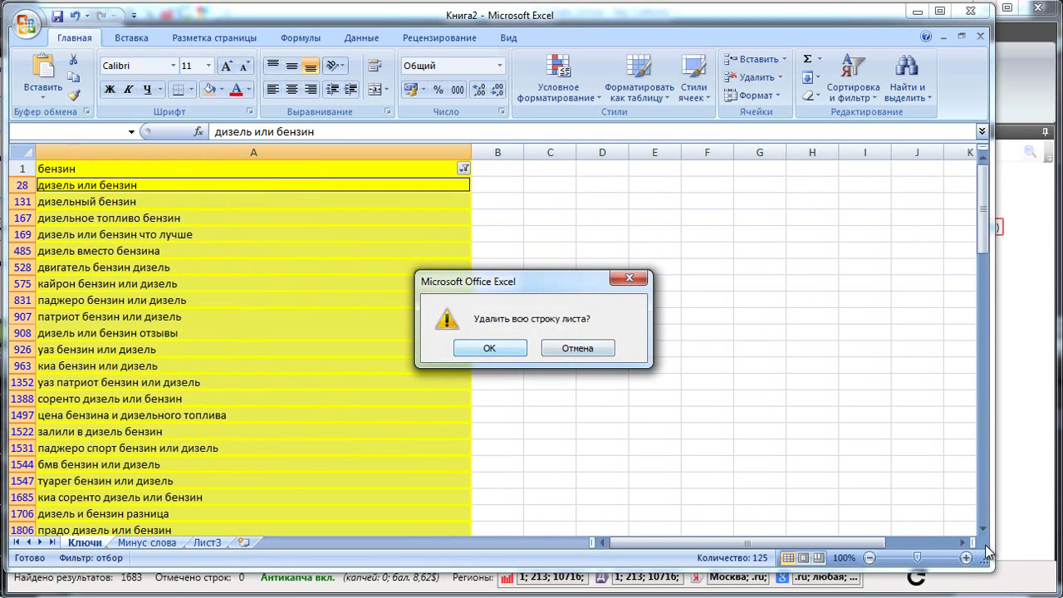
pyautogui.hotkey('alt', 'Down')
pyautogui.press('Down')
pyautogui.press('Down')
pyautogui.press('Down')
pyautogui.press('Down')
pyautogui.press('Down')
pyautogui.press('Up')
pyautogui.press('Return')
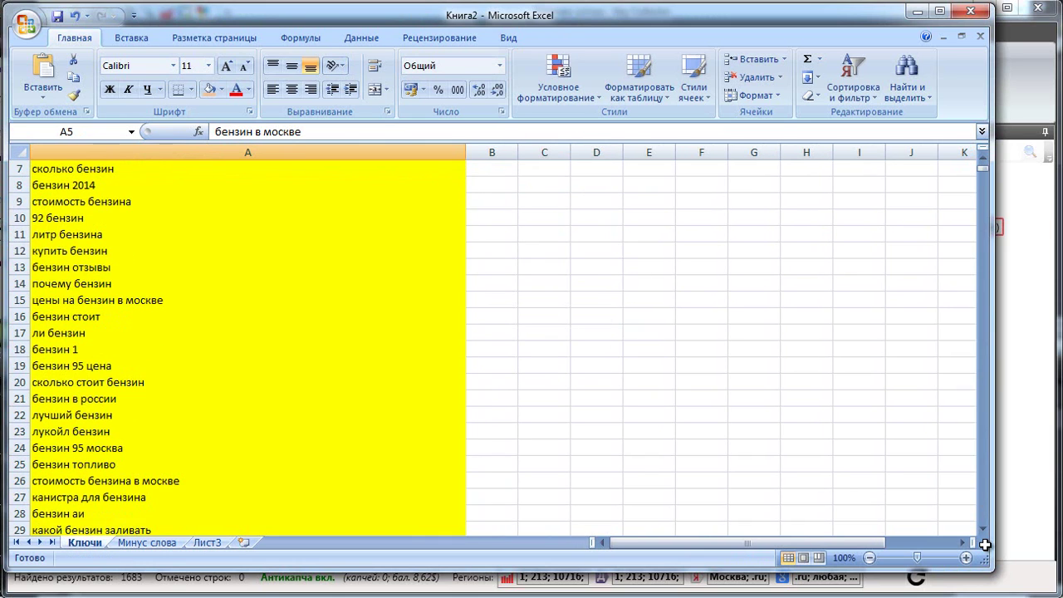
pyautogui.scroll(2, 985, 544)
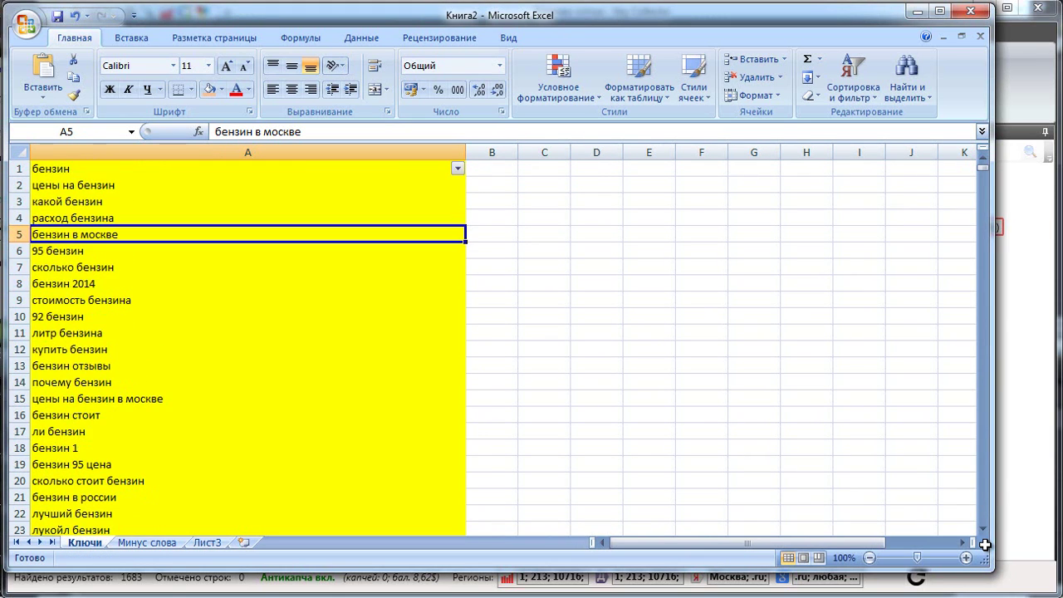
pyautogui.scroll(-2, 985, 544)
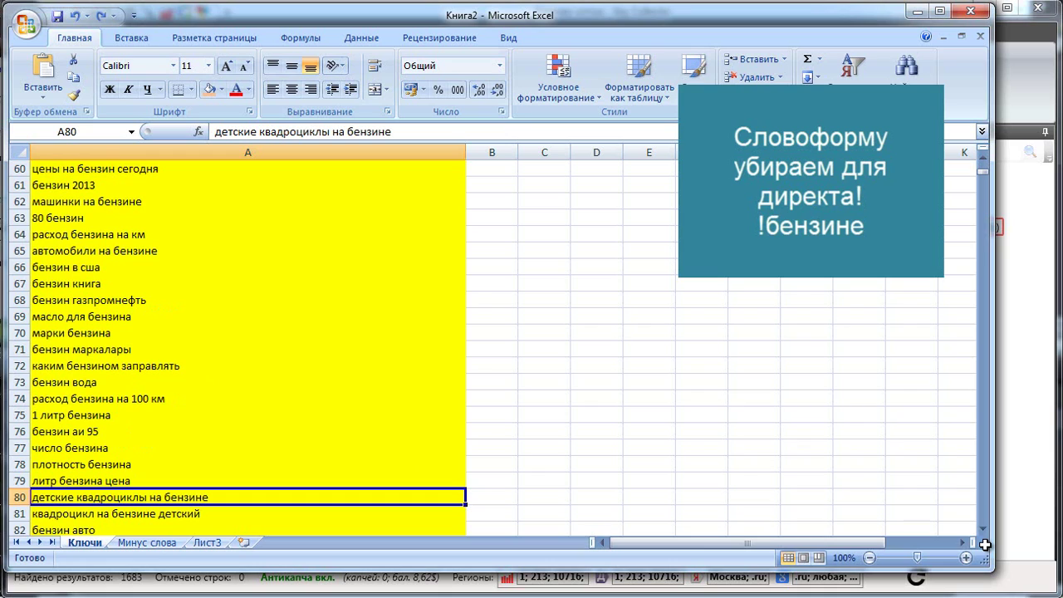
pyautogui.press('F2')
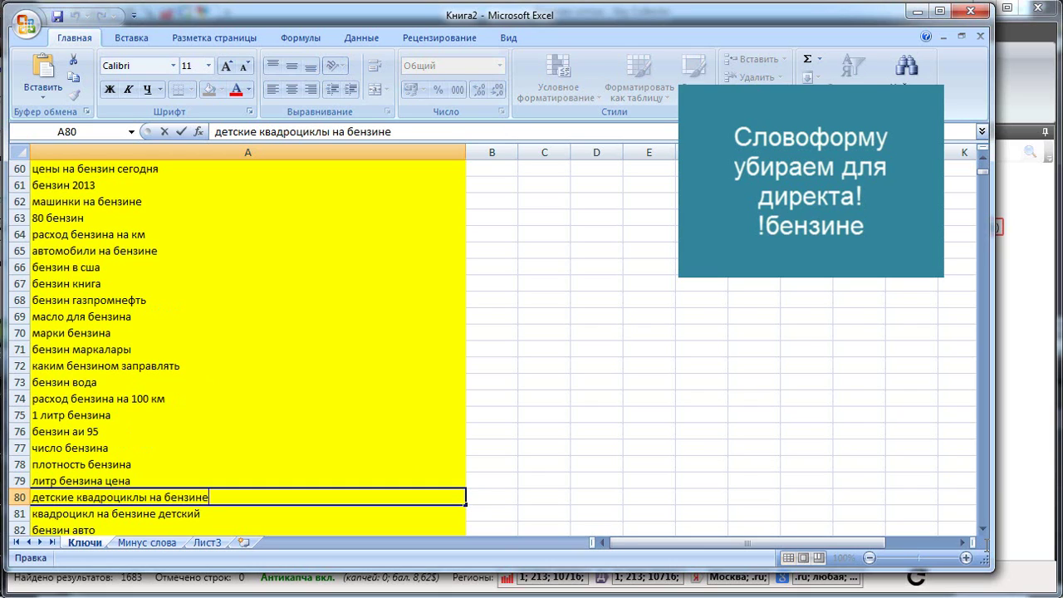
pyautogui.hotkey('shift', 'Left')
pyautogui.hotkey('shift', 'Left')
pyautogui.hotkey('shift', 'Left')
pyautogui.hotkey('shift', 'Left')
pyautogui.hotkey('shift', 'Left')
pyautogui.hotkey('shift', 'Left')
pyautogui.hotkey('shift', 'Left')
pyautogui.hotkey('shift', 'Left')
pyautogui.hotkey('shift', 'Left')
pyautogui.hotkey('shift', 'Left')
pyautogui.hotkey('shift', 'Left')
pyautogui.hotkey('shift', 'Left')
pyautogui.hotkey('shift', 'Right')
pyautogui.hotkey('shift', 'Right')
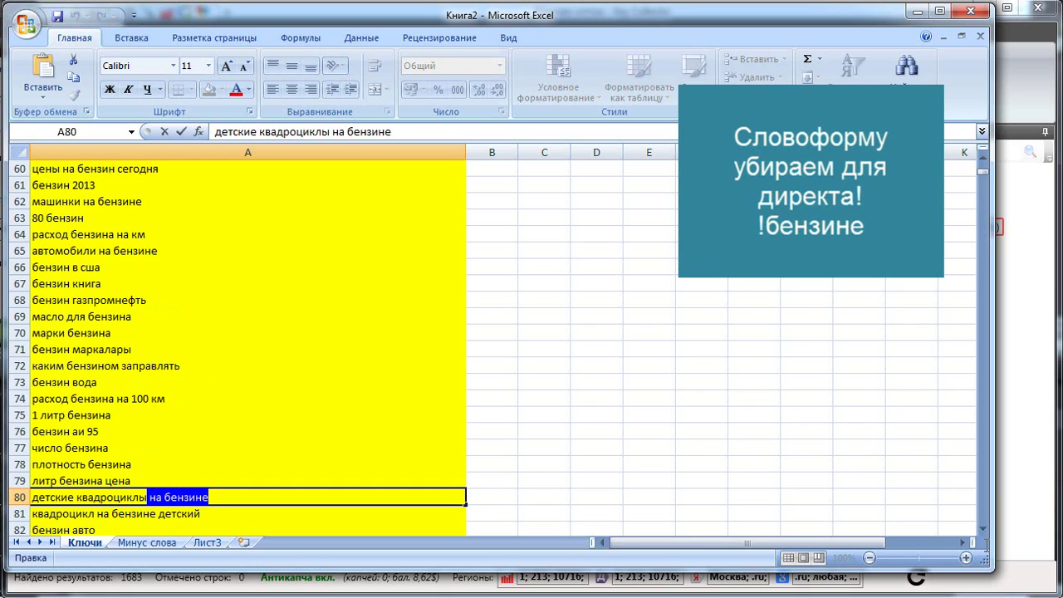
pyautogui.hotkey('shift', 'Right')
pyautogui.hotkey('shift', 'Right')
pyautogui.hotkey('shift', 'Right')
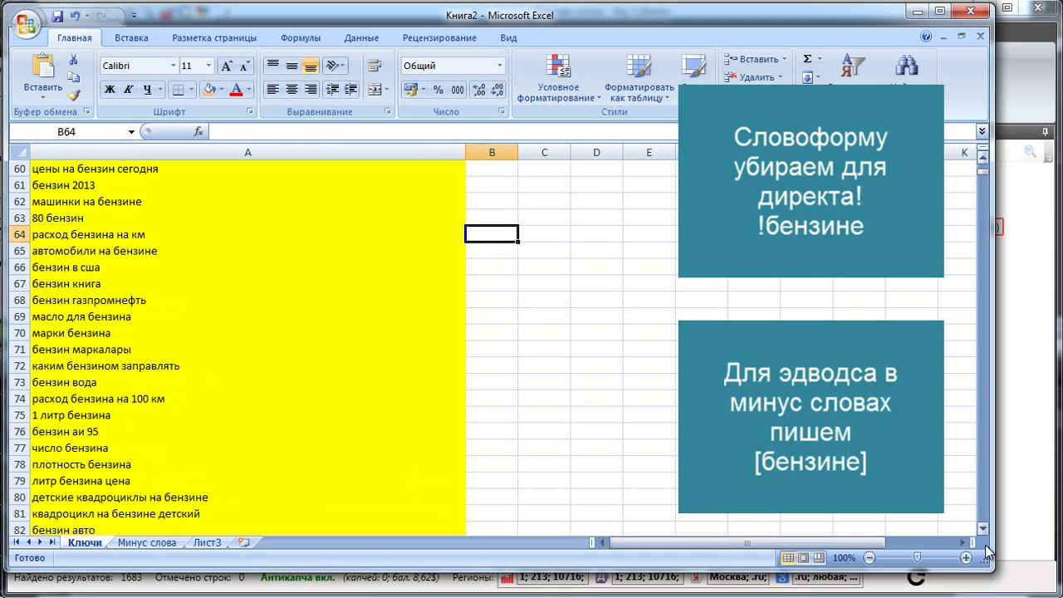
pyautogui.scroll(20, 986, 548)
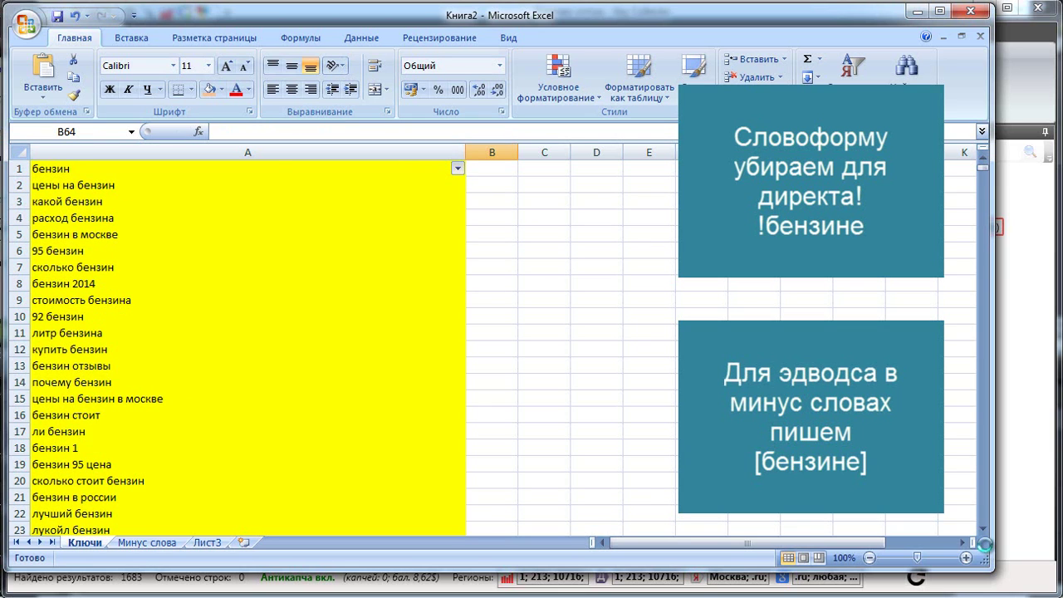
pyautogui.hotkey('alt', 'Down')
# Filter column A of Ключи with a 'contains' text filter for 'бензине'.
pyautogui.press('Down')
pyautogui.press('Down')
pyautogui.press('Down')
pyautogui.press('Right')
pyautogui.press('Down')
pyautogui.press('Down')
pyautogui.press('Down')
pyautogui.press('Down')
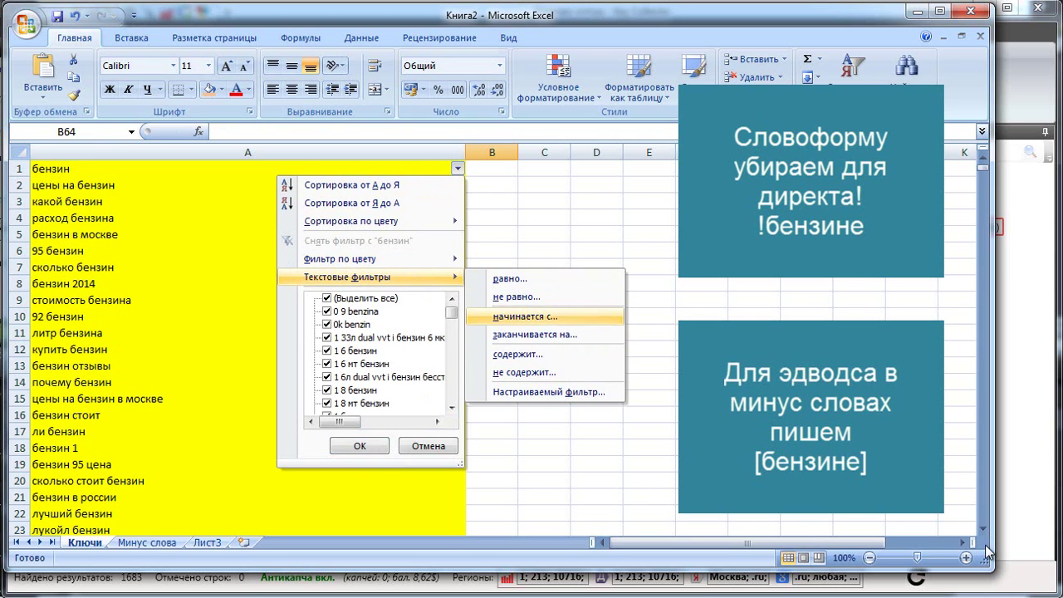
pyautogui.press('Return')
pyautogui.write('бензине')
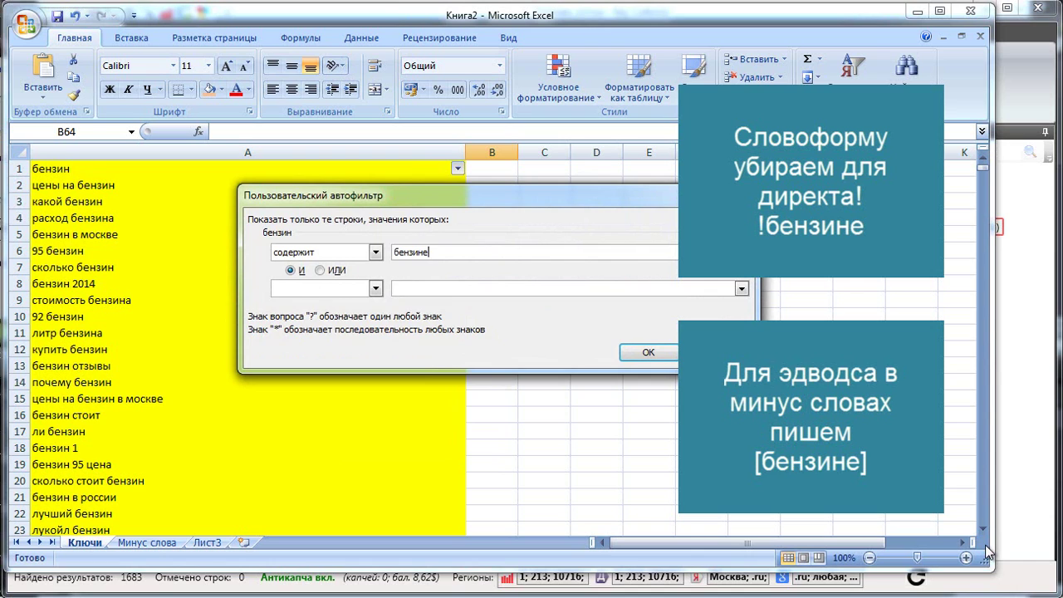
pyautogui.press('Return')
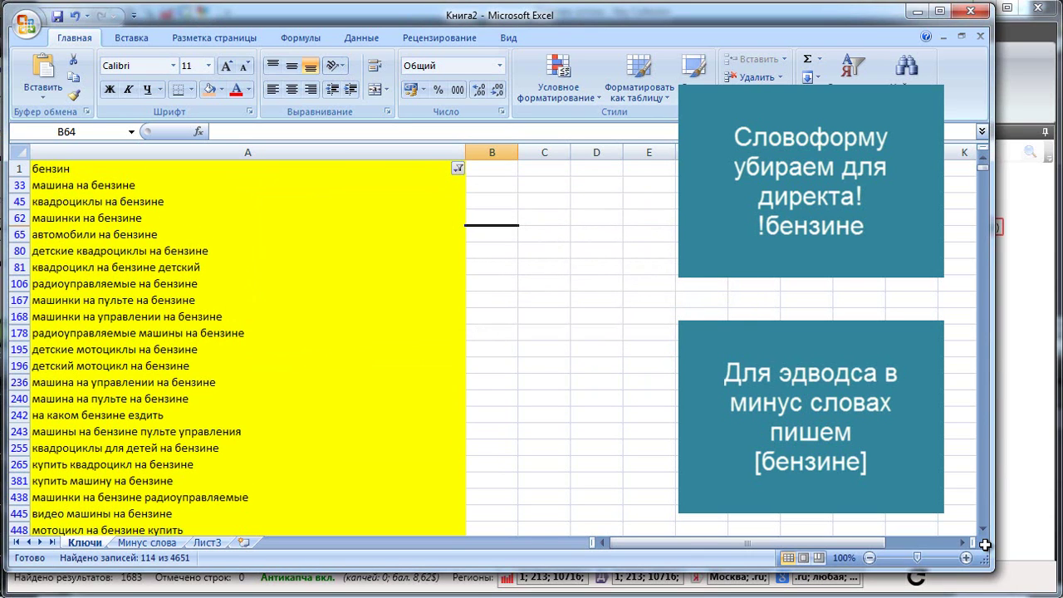
# Review the 114 filtered бензине queries, then go to the Минус слова sheet.
pyautogui.scroll(-2, 984, 544)
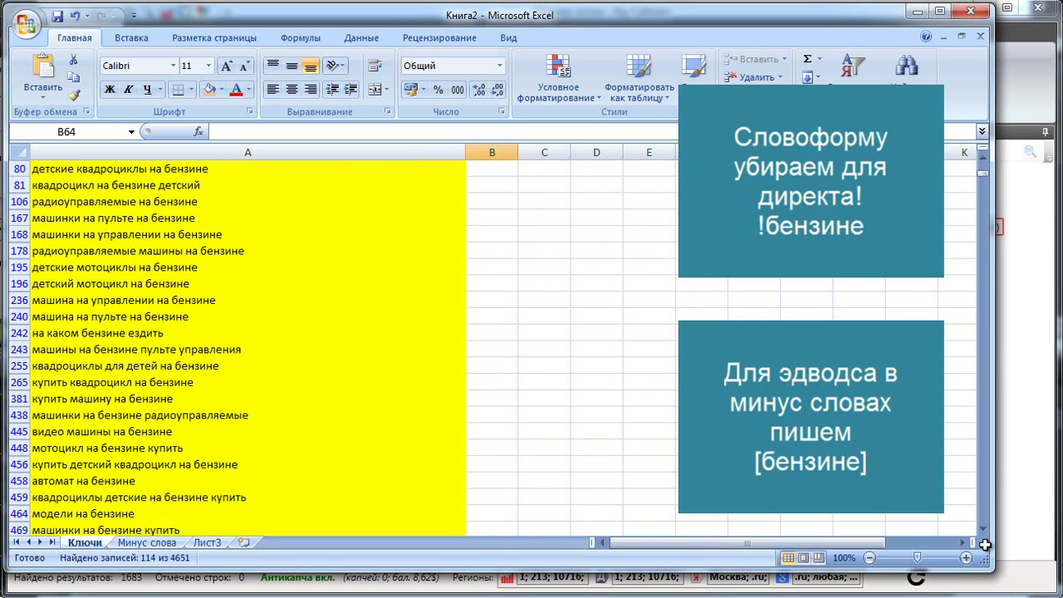
pyautogui.scroll(-3, 984, 544)
pyautogui.scroll(-3, 984, 544)
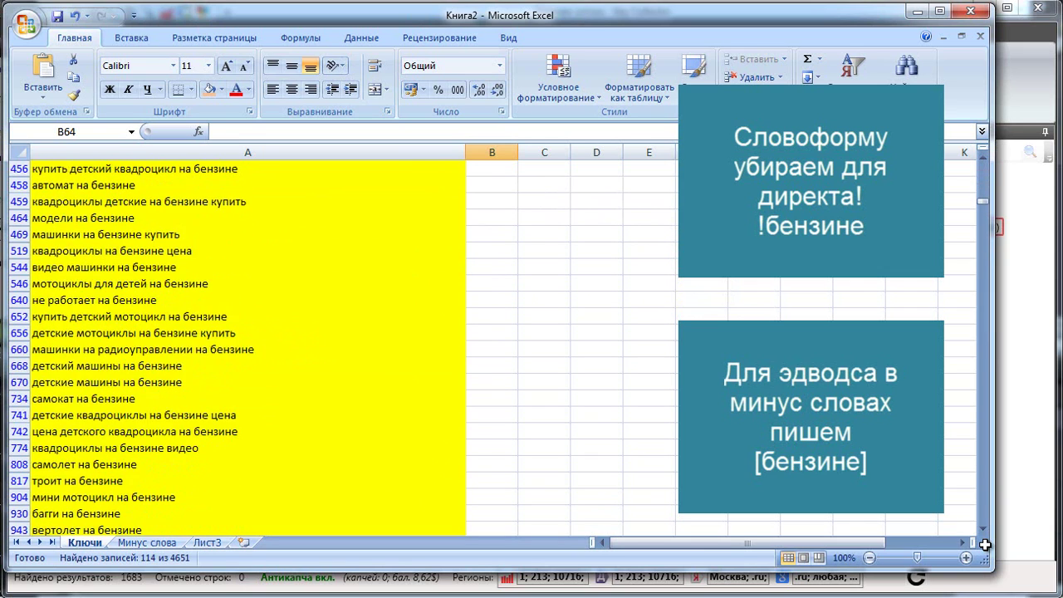
pyautogui.scroll(-1, 984, 544)
pyautogui.scroll(-2, 984, 544)
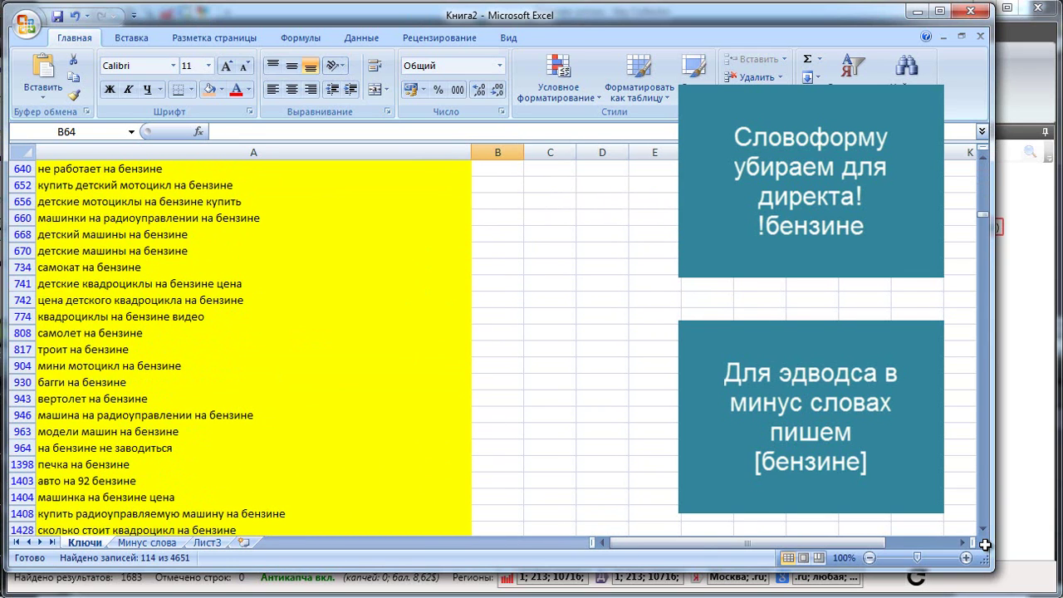
pyautogui.scroll(-1, 984, 544)
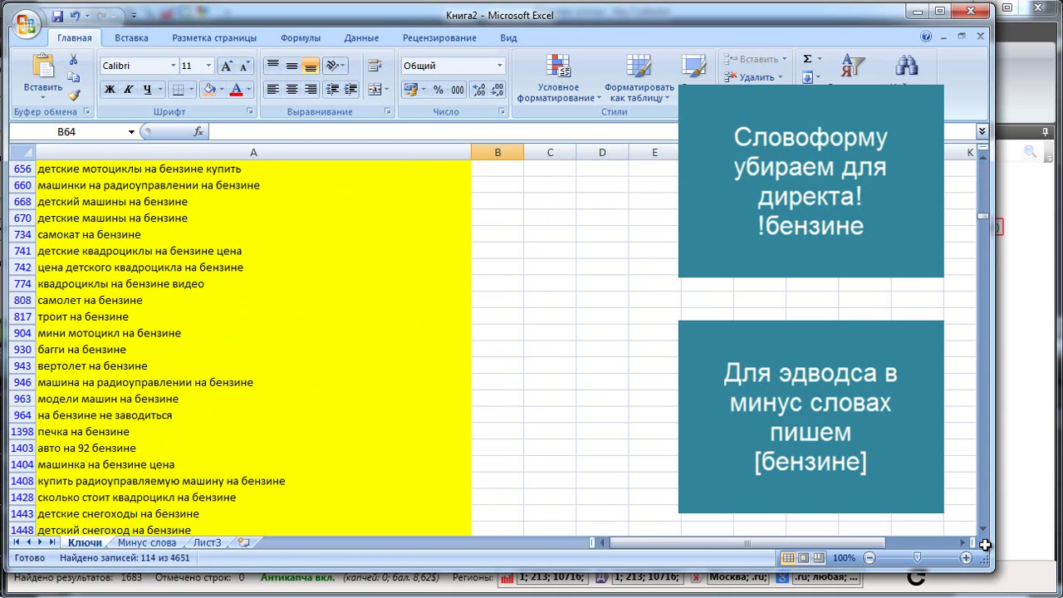
pyautogui.scroll(-1, 984, 544)
pyautogui.scroll(12, 984, 544)
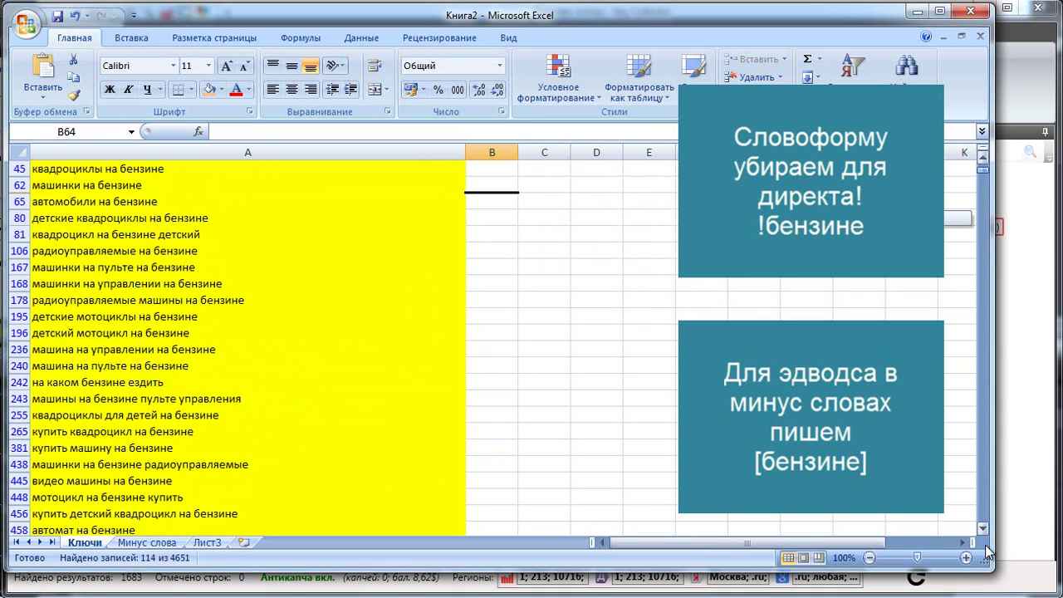
pyautogui.hotkey('ctrl', 'pagedown')
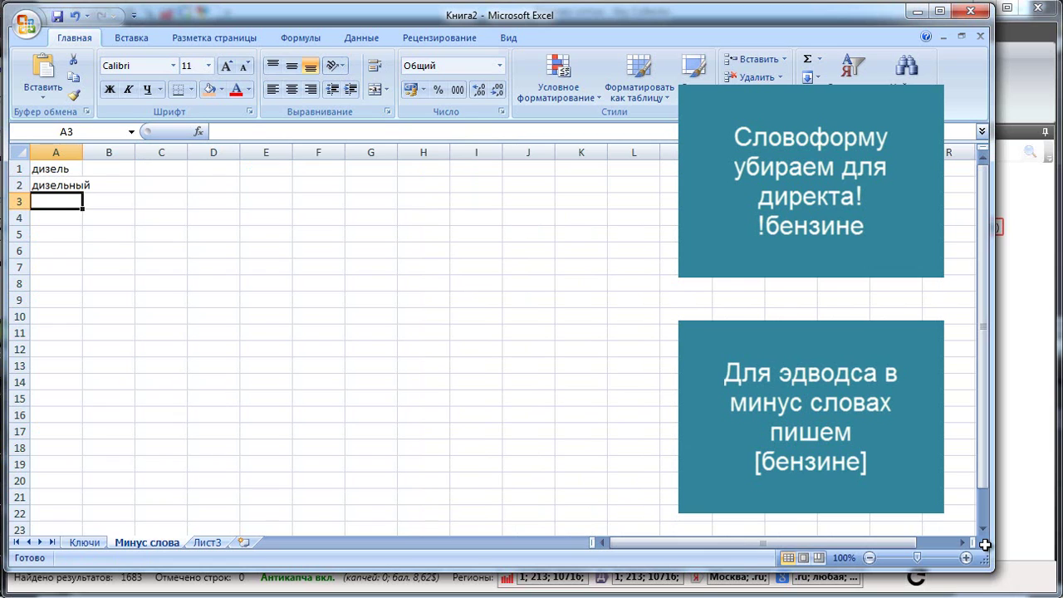
# Add '!бензине' to Минус слова and delete the filtered бензине rows from Ключи.
pyautogui.write('!бензине')
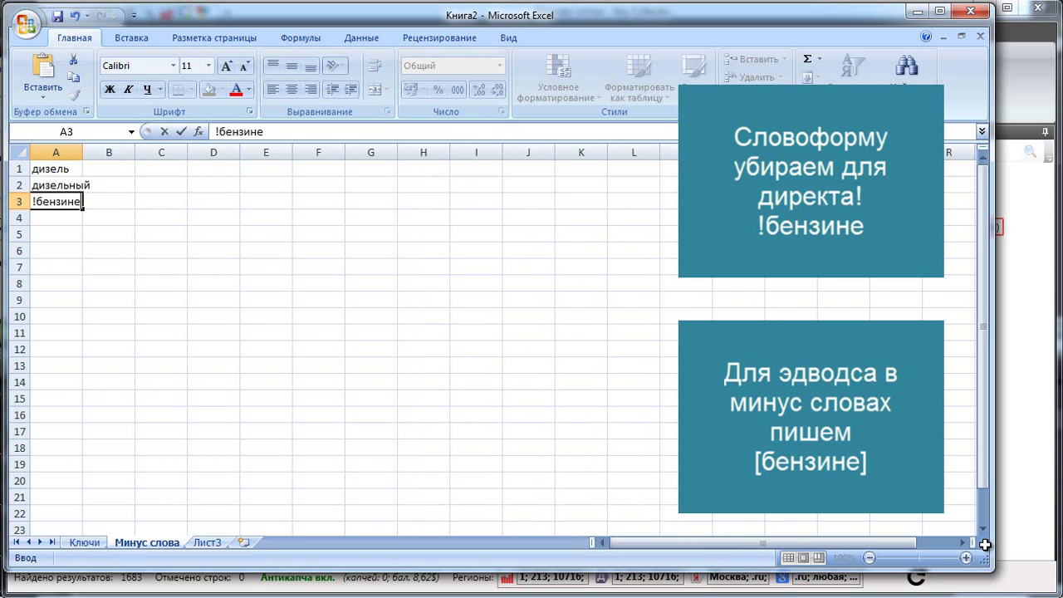
pyautogui.press('Return')
pyautogui.hotkey('ctrl', 'pageup')
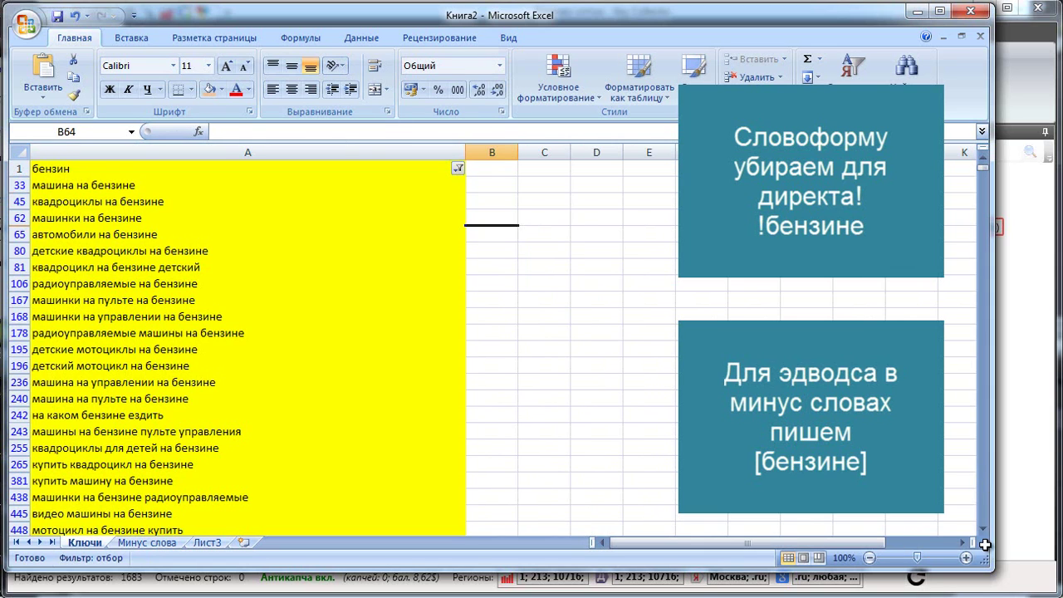
pyautogui.hotkey('ctrl', 'Home')
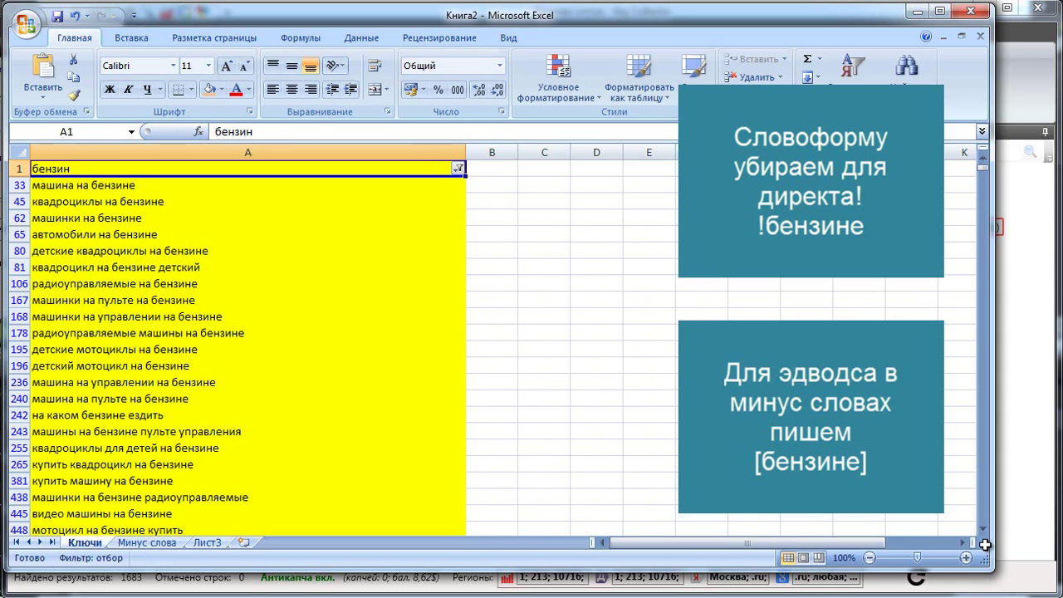
pyautogui.press('Down')
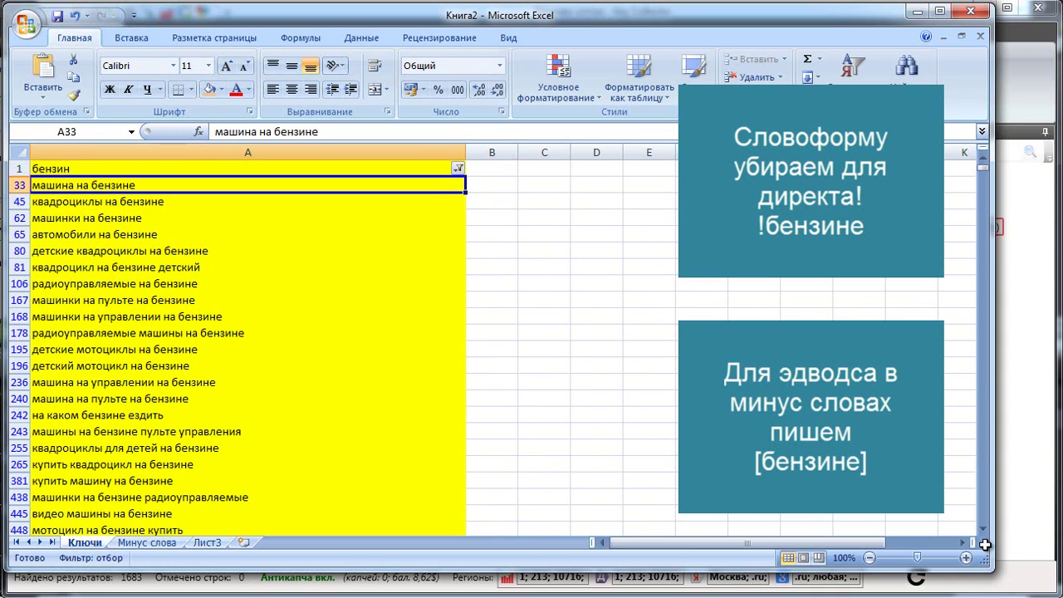
pyautogui.hotkey('ctrl', 'shift', 'Down')
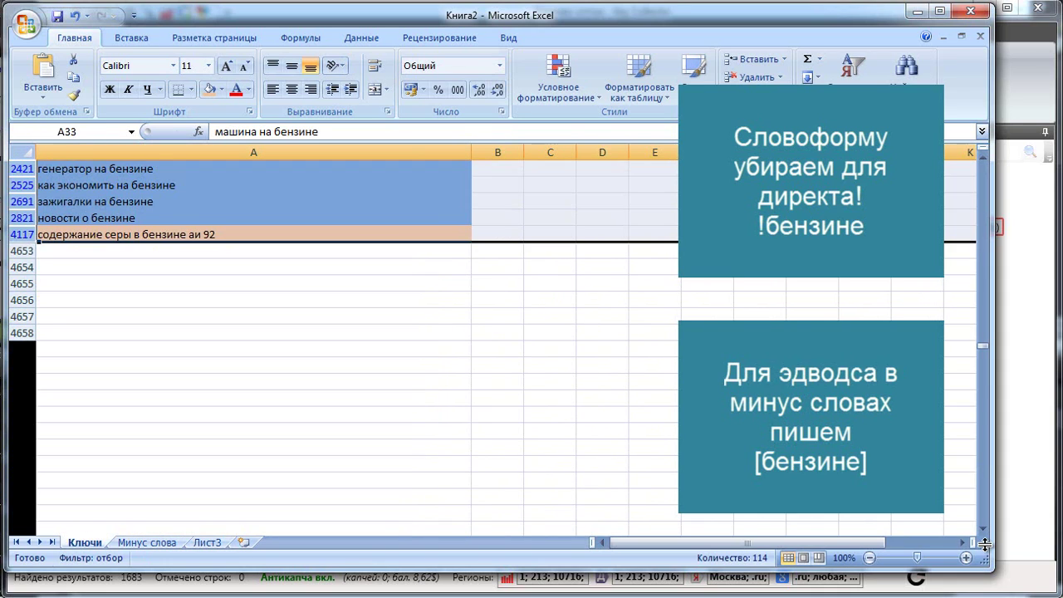
pyautogui.hotkey('shift', 'F10')
pyautogui.press('Down')
pyautogui.press('Down')
pyautogui.press('Down')
pyautogui.press('Down')
pyautogui.press('Down')
pyautogui.press('Down')
pyautogui.press('Return')
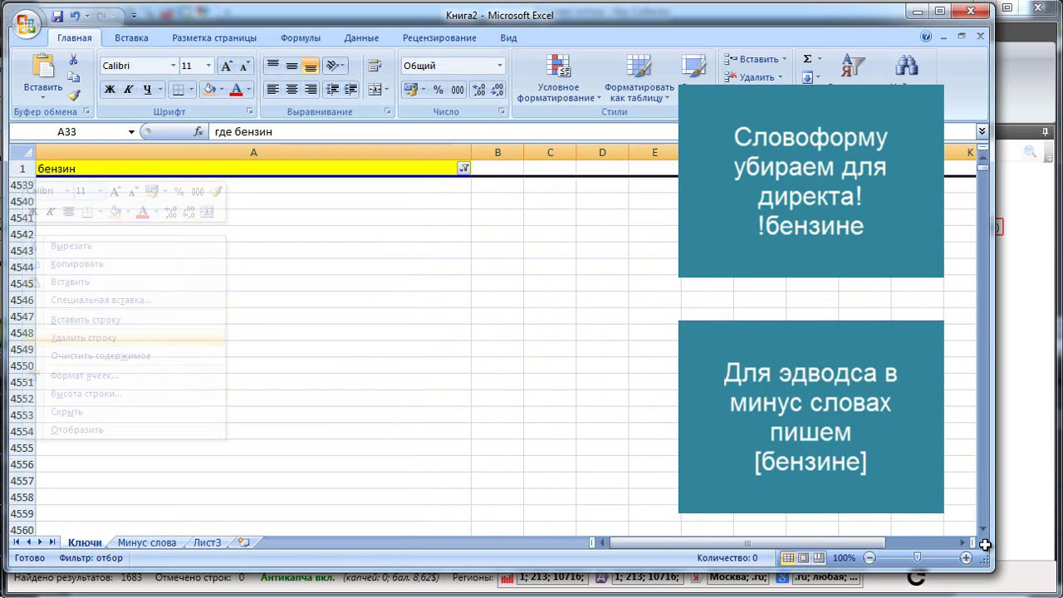
# Remove the бензин filter from column A so the full keyword list shows.
pyautogui.hotkey('alt', 'Down')
pyautogui.press('Down')
pyautogui.press('Down')
pyautogui.press('Down')
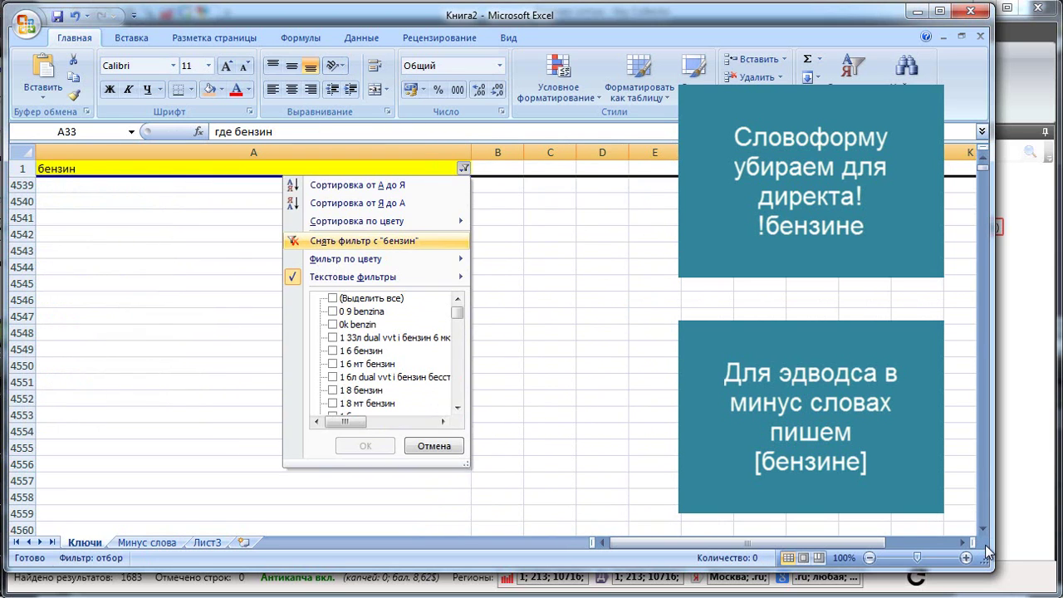
pyautogui.press('Return')
pyautogui.hotkey('ctrl', 'Home')
pyautogui.press('Down')
pyautogui.press('Down')
pyautogui.press('Down')
pyautogui.press('Down')
pyautogui.press('Down')
pyautogui.scroll(-5, 985, 544)
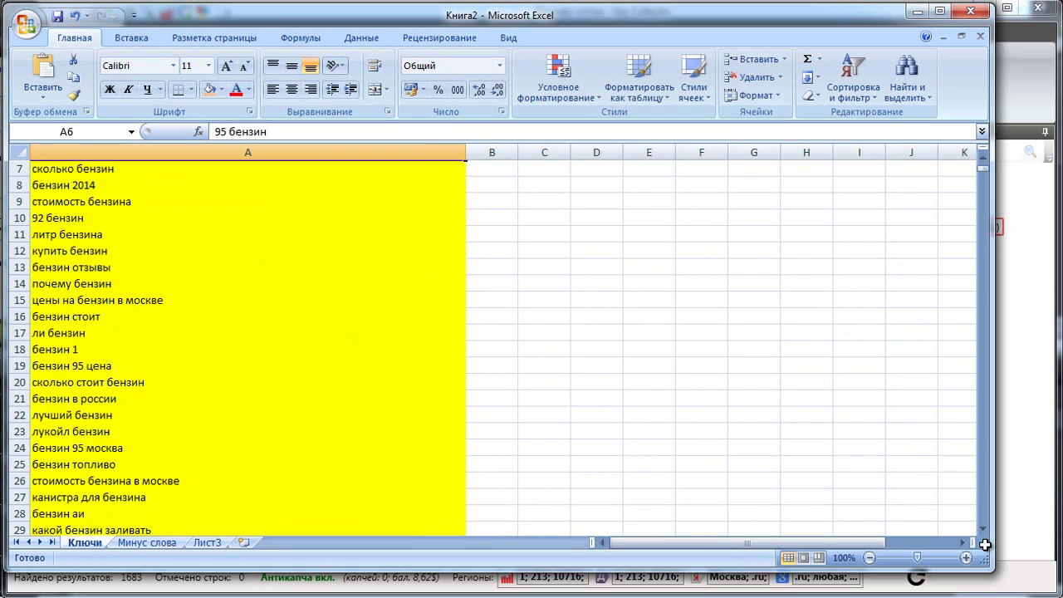
pyautogui.scroll(1, 985, 544)
pyautogui.scroll(-3, 985, 544)
# Add '!на' as a new negative word in A4 of Минус слова.
pyautogui.hotkey('ctrl', 'pagedown')
pyautogui.hotkey('ctrl', 'pagedown')
pyautogui.hotkey('ctrl', 'pageup')
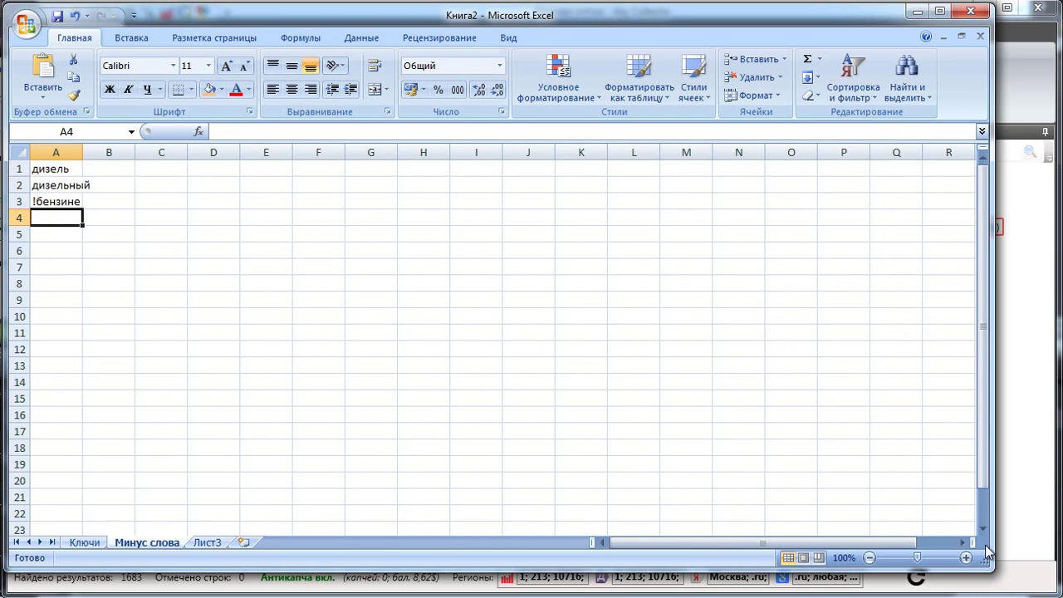
pyautogui.write('!на')
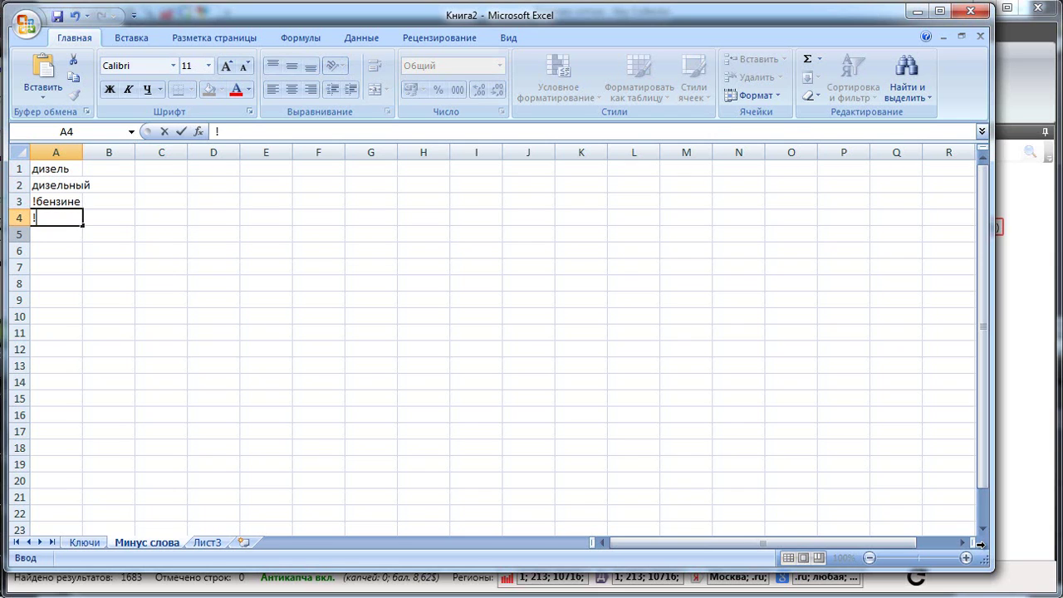
pyautogui.press('Return')
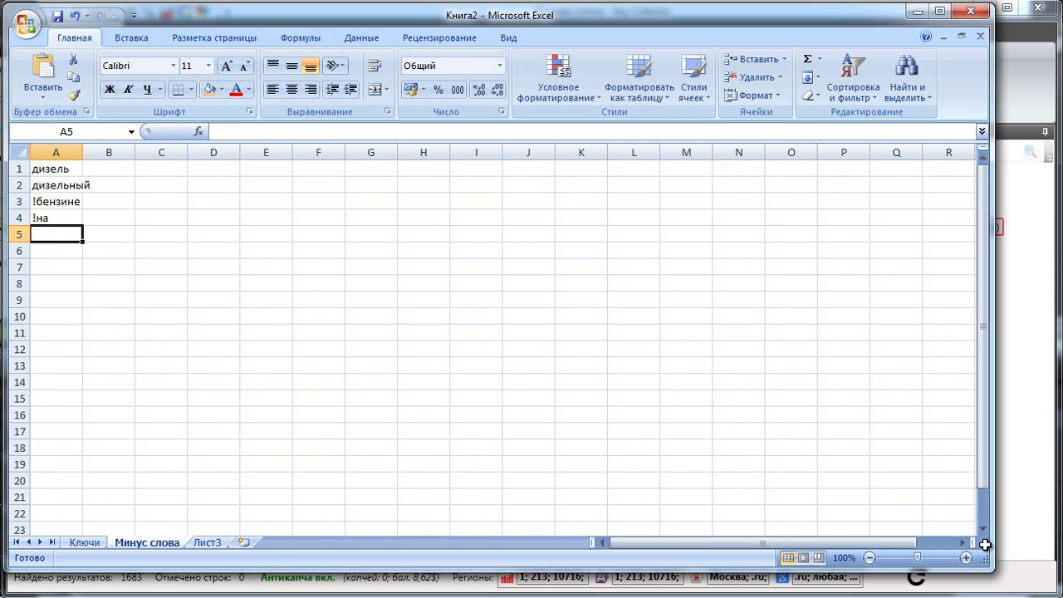
# Delete the 10 filtered скачать query rows from the Ключи sheet.
pyautogui.hotkey('ctrl', 'pageup')
pyautogui.press('Down')
pyautogui.hotkey('shift', 'Down')
pyautogui.hotkey('shift', 'Down')
pyautogui.hotkey('shift', 'Down')
pyautogui.hotkey('shift', 'Down')
pyautogui.hotkey('shift', 'Down')
pyautogui.hotkey('shift', 'Down')
pyautogui.hotkey('shift', 'Down')
pyautogui.hotkey('shift', 'Down')
pyautogui.hotkey('shift', 'Down')
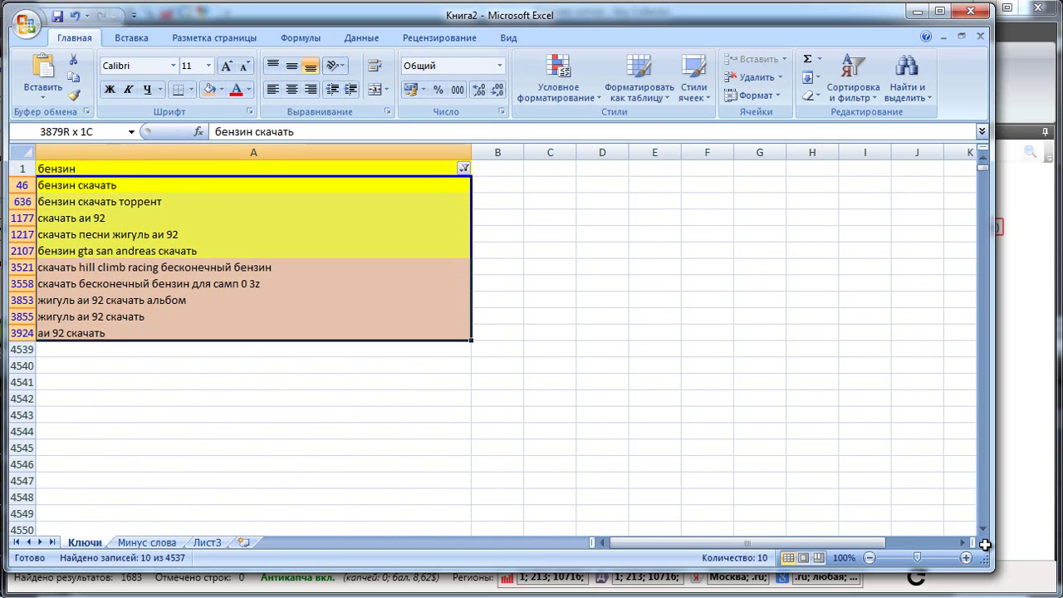
pyautogui.hotkey('shift', 'F10')
pyautogui.press('Down')
pyautogui.press('Down')
pyautogui.press('Down')
pyautogui.press('Down')
pyautogui.press('Down')
pyautogui.press('Down')
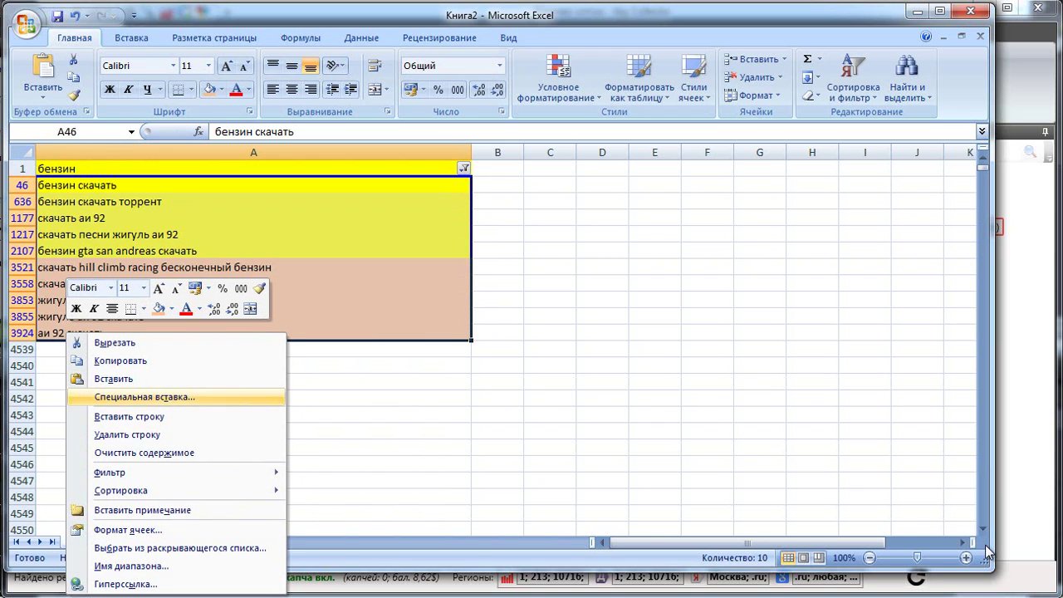
pyautogui.press('Down')
pyautogui.press('Down')
pyautogui.press('Return')
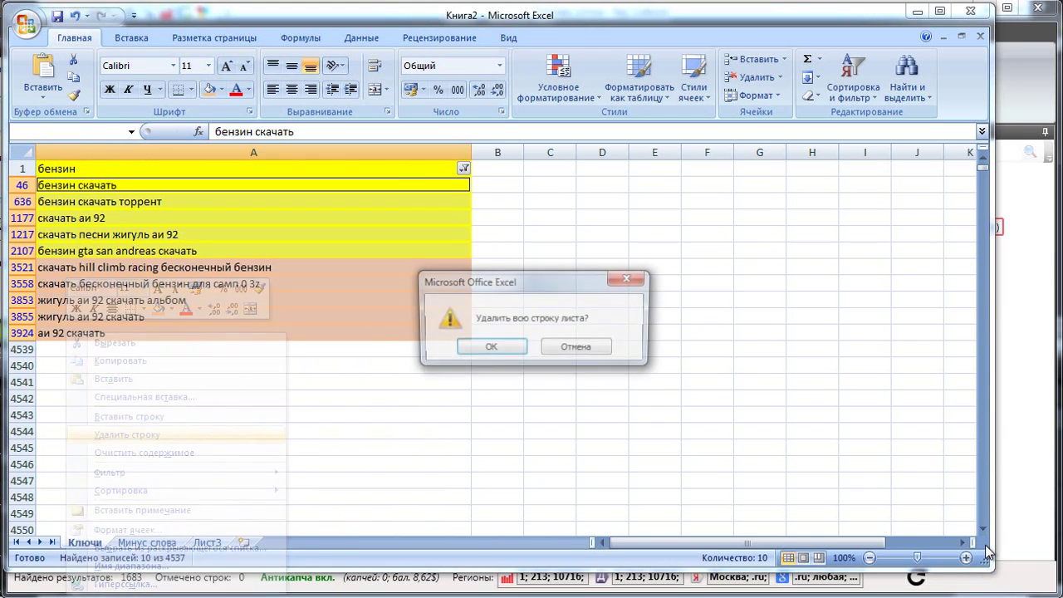
pyautogui.press('Return')
# Add 'скачать' to the Минус слова list in A5.
pyautogui.hotkey('ctrl', 'pagedown')
pyautogui.write('скачать')
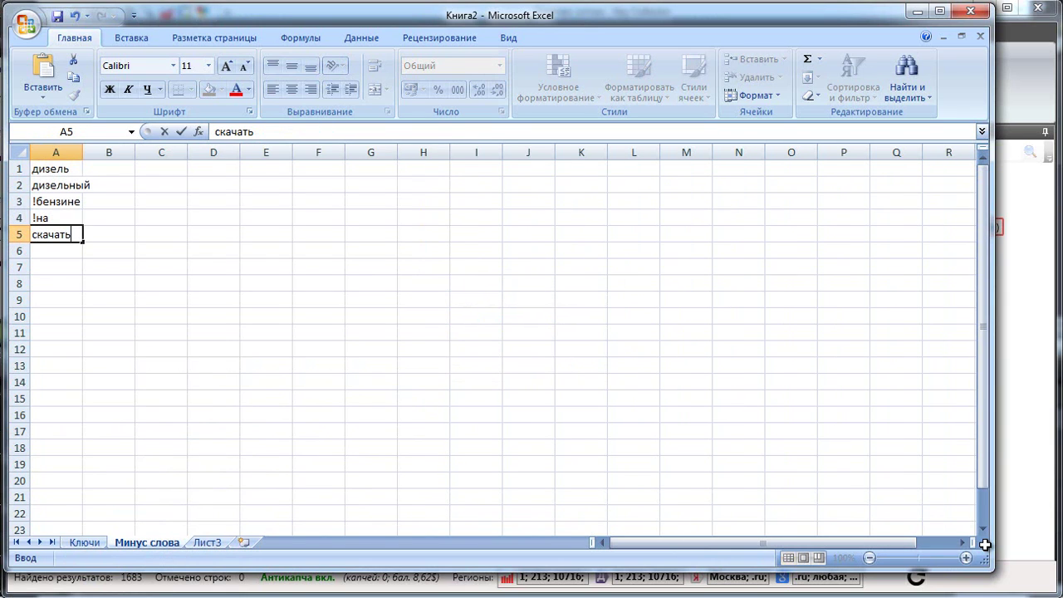
pyautogui.press('Return')
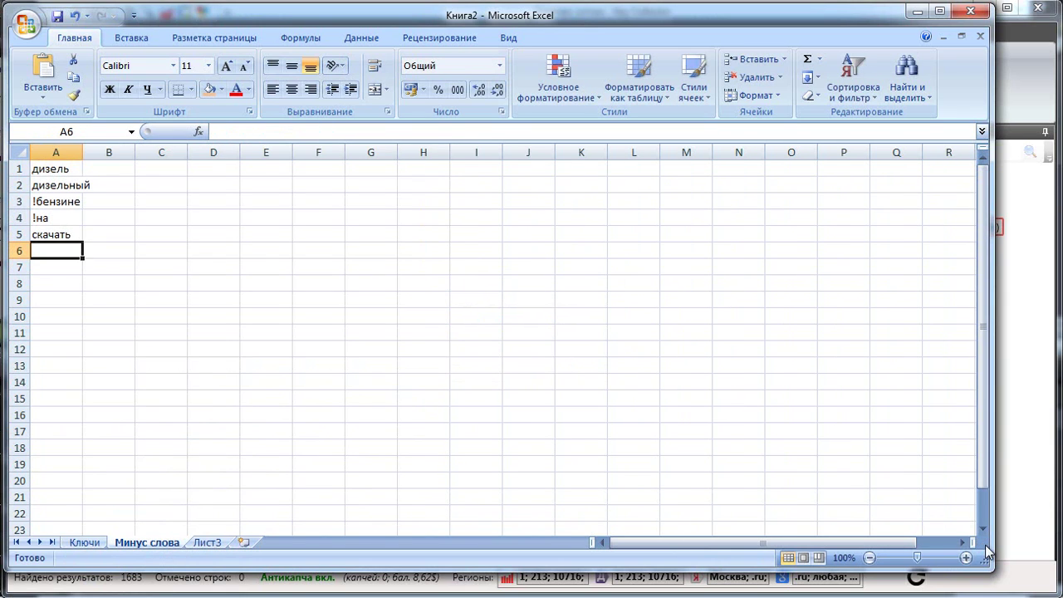
pyautogui.hotkey('ctrl', 'pageup')
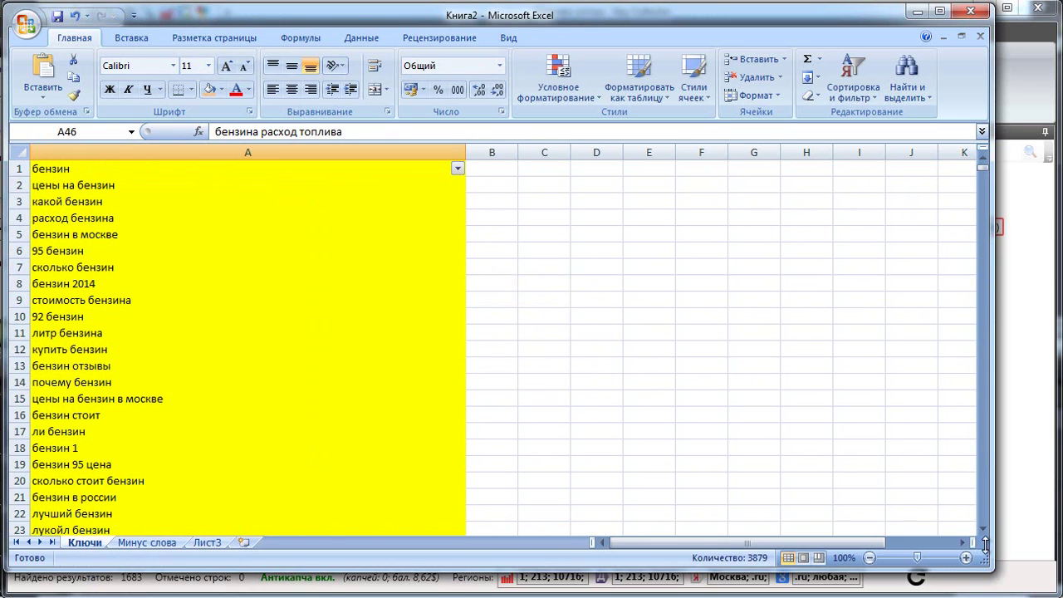
# Filter Ключи for queries containing 'дв' and delete the 32 engine query rows.
pyautogui.scroll(-2, 248, 349)
pyautogui.click(247, 230)
pyautogui.scroll(-7, 247, 349)
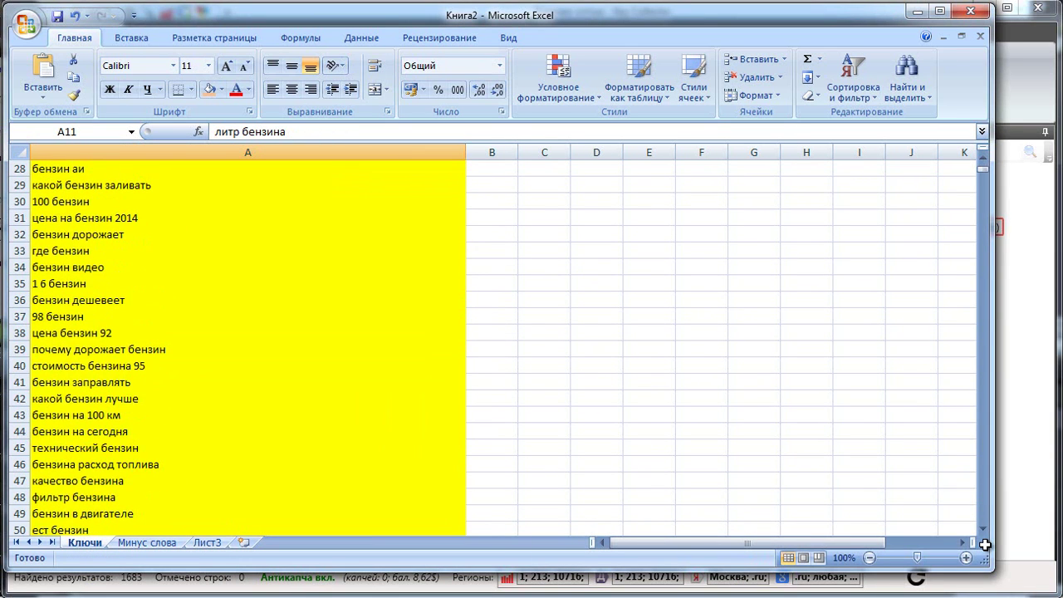
pyautogui.write('дви')
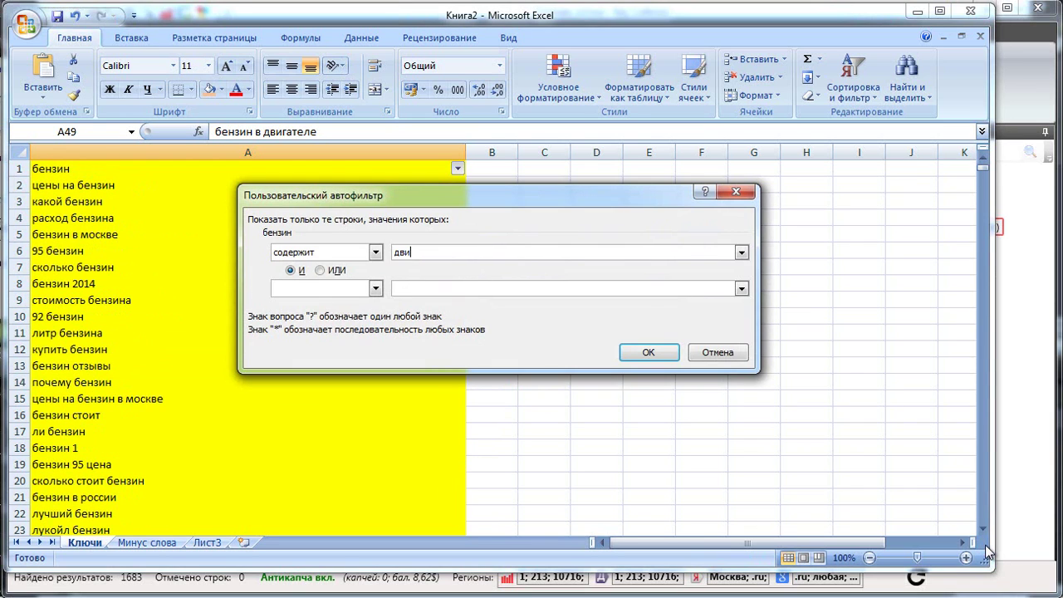
pyautogui.press('Return')
pyautogui.hotkey('shift', 'Down')
pyautogui.hotkey('shift', 'Down')
pyautogui.hotkey('shift', 'Down')
pyautogui.hotkey('shift', 'Down')
pyautogui.hotkey('shift', 'Down')
pyautogui.hotkey('shift', 'Down')
pyautogui.hotkey('shift', 'Down')
pyautogui.hotkey('shift', 'Down')
pyautogui.hotkey('shift', 'Down')
pyautogui.hotkey('shift', 'Down')
pyautogui.hotkey('shift', 'Down')
pyautogui.hotkey('shift', 'Down')
pyautogui.hotkey('shift', 'Down')
pyautogui.hotkey('shift', 'Down')
pyautogui.hotkey('shift', 'Down')
pyautogui.hotkey('shift', 'Down')
pyautogui.hotkey('shift', 'Down')
pyautogui.hotkey('shift', 'Down')
pyautogui.hotkey('shift', 'Down')
pyautogui.hotkey('shift', 'Down')
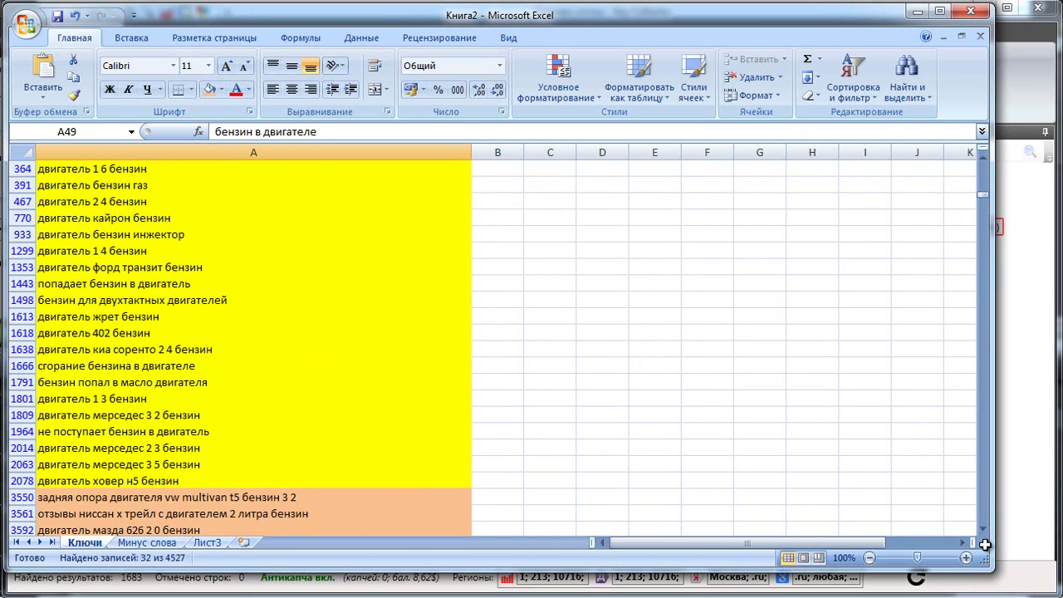
pyautogui.hotkey('ctrl', 'shift', 'Down')
pyautogui.hotkey('shift', 'F10')
pyautogui.press('Down')
pyautogui.press('Down')
pyautogui.press('Down')
pyautogui.press('Down')
pyautogui.press('Down')
pyautogui.press('Down')
pyautogui.press('Return')
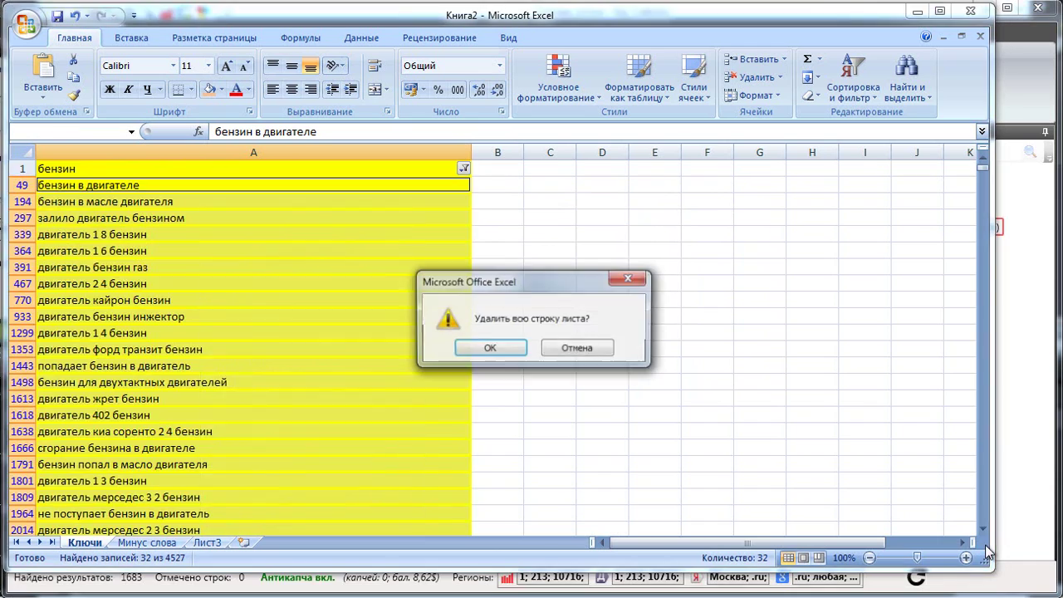
pyautogui.press('Return')
# Add 'двигатель' to Минус слова and clear the Ключи filter.
pyautogui.hotkey('ctrl', 'pagedown')
pyautogui.write('двигател')
pyautogui.press('Return')
pyautogui.hotkey('ctrl', 'pageup')
pyautogui.hotkey('alt', 'Down')
pyautogui.press('Up')
pyautogui.press('Up')
pyautogui.press('Return')
pyautogui.scroll(-6, 984, 544)
pyautogui.scroll(-9, 984, 544)
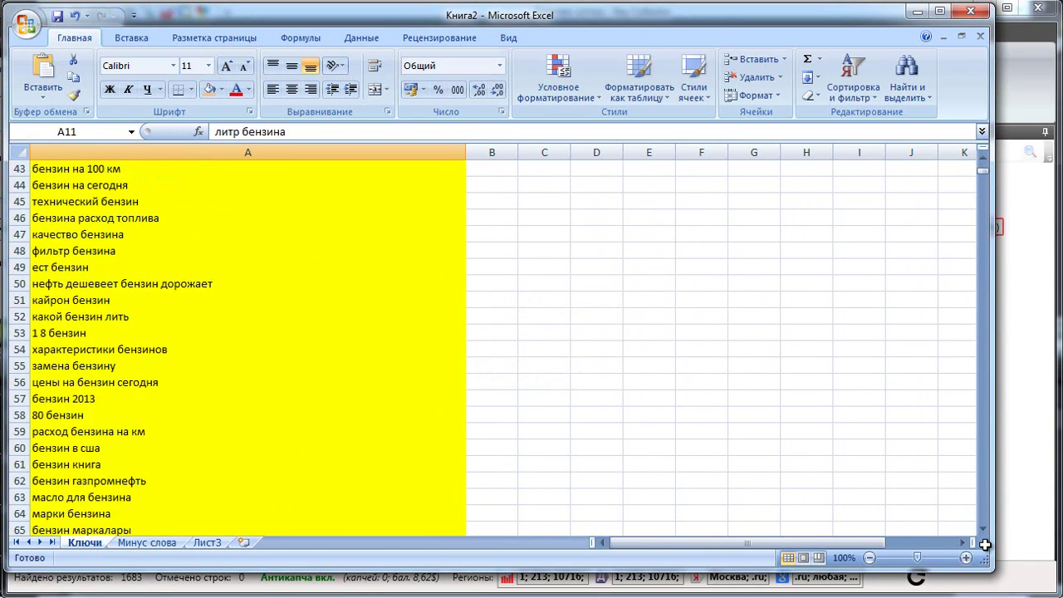
pyautogui.scroll(-3, 984, 544)
pyautogui.hotkey('ctrl', 'BackSpace')
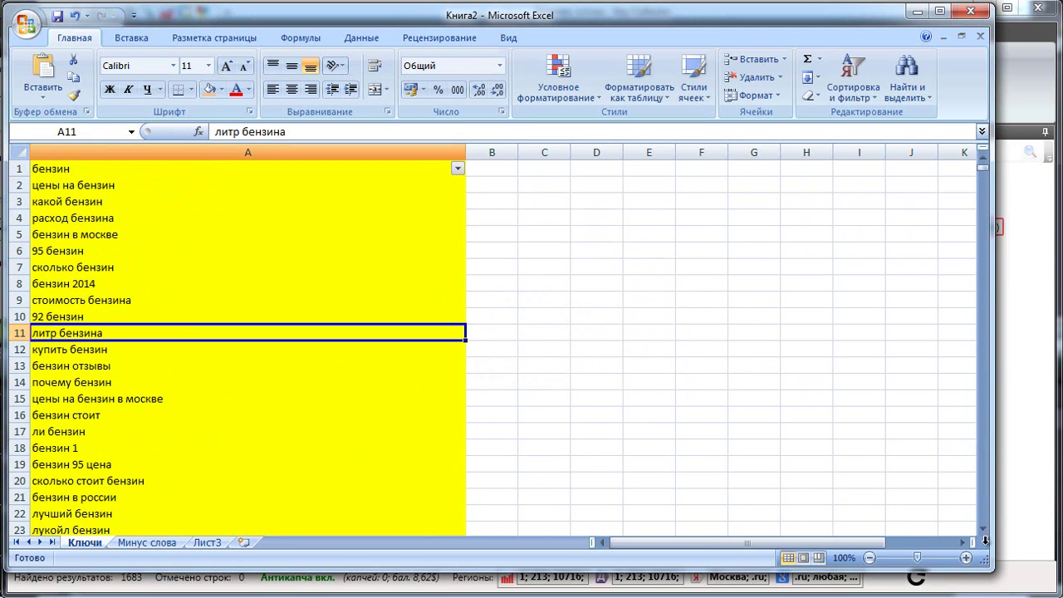
# Set up a 'contains' text filter on column A of Ключи.
pyautogui.hotkey('alt', 'Down')
pyautogui.press('Down')
pyautogui.press('Down')
pyautogui.press('Down')
pyautogui.press('Down')
pyautogui.press('Right')
pyautogui.press('Left')
pyautogui.press('Down')
pyautogui.press('Right')
pyautogui.press('Down')
pyautogui.press('Down')
pyautogui.press('Down')
pyautogui.press('Down')
pyautogui.press('Return')
# Filter Ключи for 'сша' and delete the filtered сша query rows.
pyautogui.write('сша')
pyautogui.press('Return')
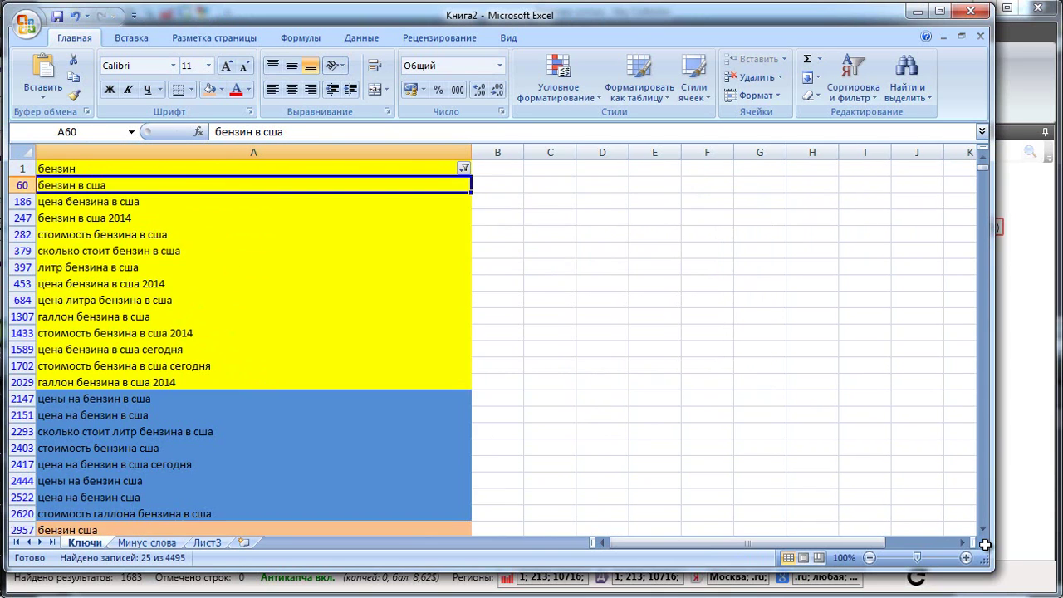
pyautogui.hotkey('ctrl', 'Down')
pyautogui.hotkey('shift', 'space')
pyautogui.hotkey('shift', 'F10')
pyautogui.press('Escape')
pyautogui.hotkey('ctrl', 'shift', 'Up')
pyautogui.hotkey('shift', 'Down')
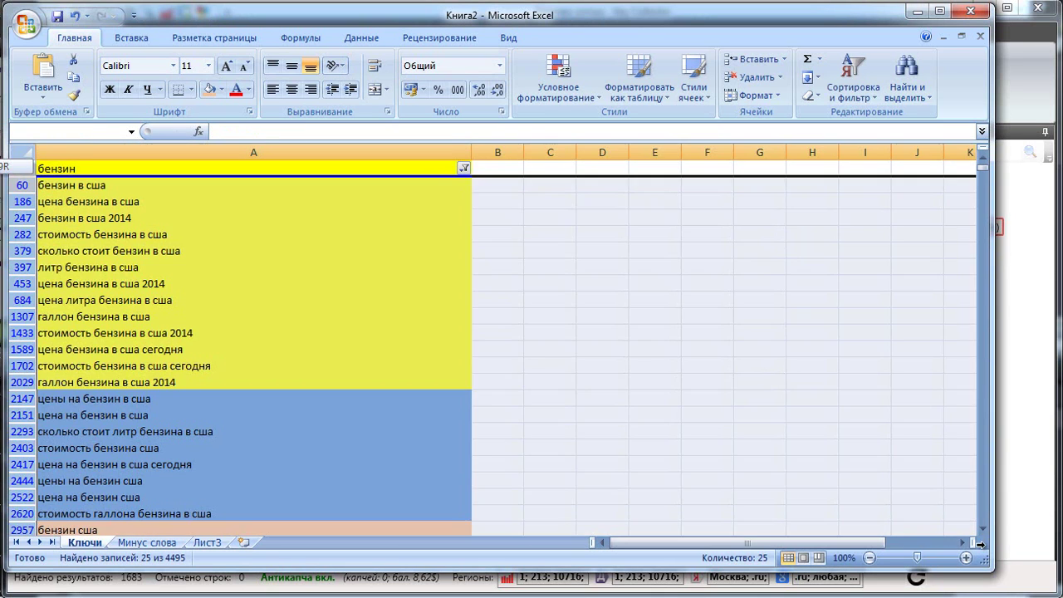
pyautogui.hotkey('shift', 'F10')
pyautogui.press('Down')
pyautogui.press('Down')
pyautogui.press('Down')
pyautogui.press('Down')
pyautogui.press('Down')
pyautogui.press('Return')
# Clear the filter, then filter Ключи for queries containing 'характеристики'.
pyautogui.hotkey('alt', 'Down')
pyautogui.press('Down')
pyautogui.press('Down')
pyautogui.press('Down')
pyautogui.press('Return')
pyautogui.scroll(-10, 984, 544)
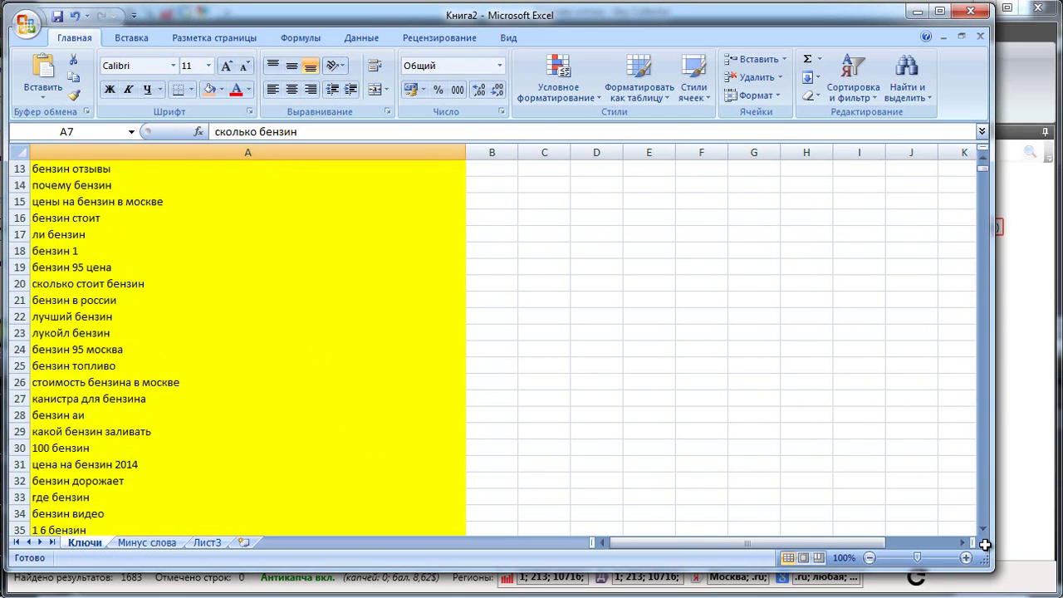
pyautogui.scroll(-2, 984, 544)
pyautogui.doubleClick(96, 446)
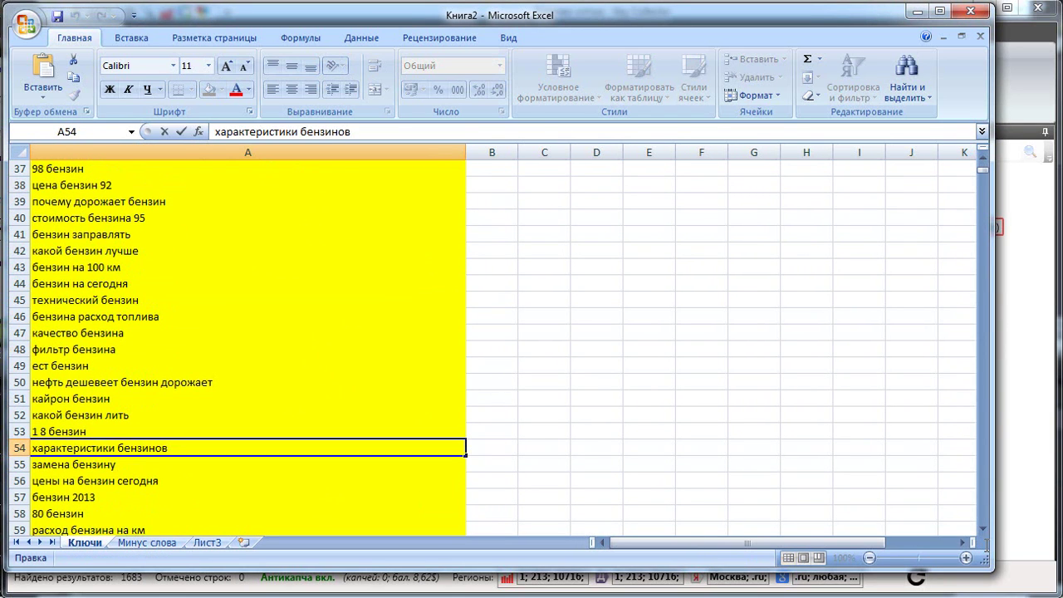
pyautogui.hotkey('ctrl', 'c')
pyautogui.press('Escape')
pyautogui.hotkey('alt', 'Down')
pyautogui.press('Down')
pyautogui.press('Down')
pyautogui.press('Down')
pyautogui.press('Down')
pyautogui.press('Right')
pyautogui.press('Down')
pyautogui.press('Down')
# Delete the 41 характеристики rows and clear the column A filter.
pyautogui.press('Down')
pyautogui.press('Down')
pyautogui.press('Return')
pyautogui.hotkey('ctrl', 'v')
pyautogui.press('Return')
pyautogui.hotkey('alt', 'Down')
pyautogui.press('Down')
pyautogui.press('Down')
pyautogui.press('Down')
pyautogui.press('Down')
pyautogui.press('Right')
pyautogui.press('Down')
pyautogui.press('Down')
pyautogui.press('Down')
pyautogui.press('Down')
pyautogui.press('Return')
pyautogui.press('Return')
pyautogui.hotkey('ctrl', 'shift', 'Down')
pyautogui.hotkey('ctrl', '-')
pyautogui.press('Return')
pyautogui.hotkey('alt', 'Down')
pyautogui.press('Up')
pyautogui.press('Return')
# Check the 'бензин видео' query and start a 'contains' text filter for видео.
pyautogui.scroll(-6, 248, 349)
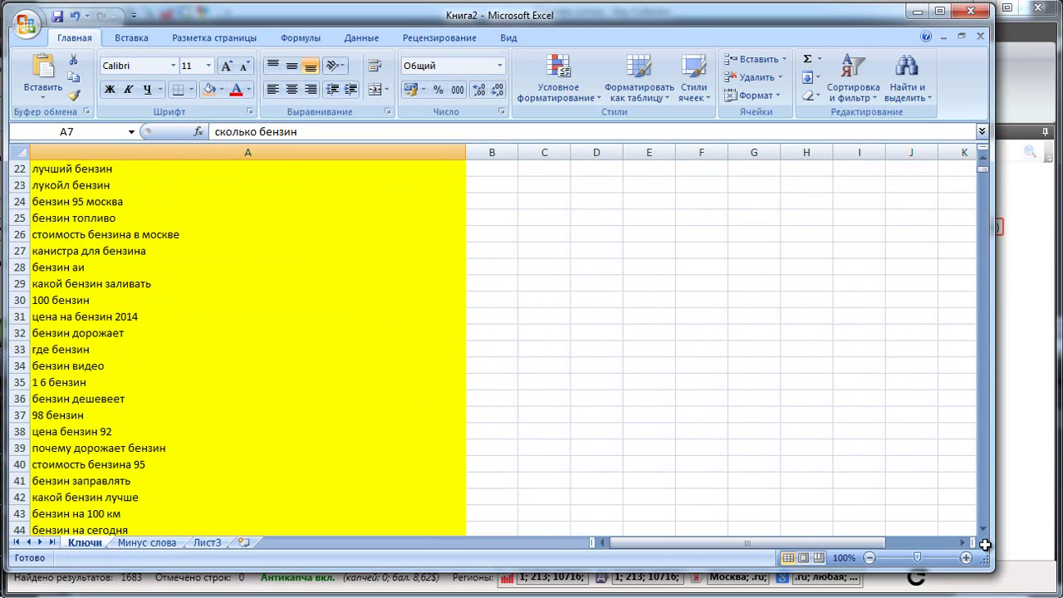
pyautogui.click(83, 317)
pyautogui.press('F2')
pyautogui.press('Escape')
pyautogui.press('Up')
pyautogui.press('Up')
pyautogui.press('Up')
pyautogui.press('Up')
pyautogui.press('Up')
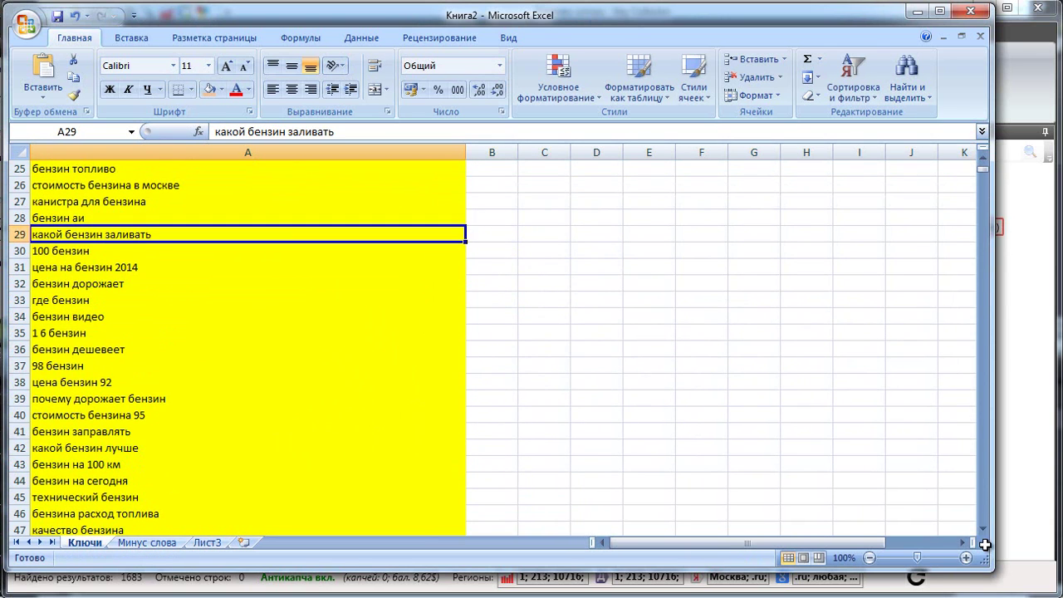
pyautogui.scroll(9, 988, 553)
pyautogui.hotkey('alt', 'Down')
pyautogui.press('Down')
pyautogui.press('Down')
pyautogui.press('Down')
pyautogui.press('Down')
pyautogui.press('Right')
pyautogui.press('Down')
pyautogui.press('Down')
pyautogui.press('Down')
pyautogui.press('Down')
# Filter Ключи for queries containing видео, delete them, and add видео to Минус слова.
pyautogui.press('Return')
pyautogui.write('видео')
pyautogui.press('Return')
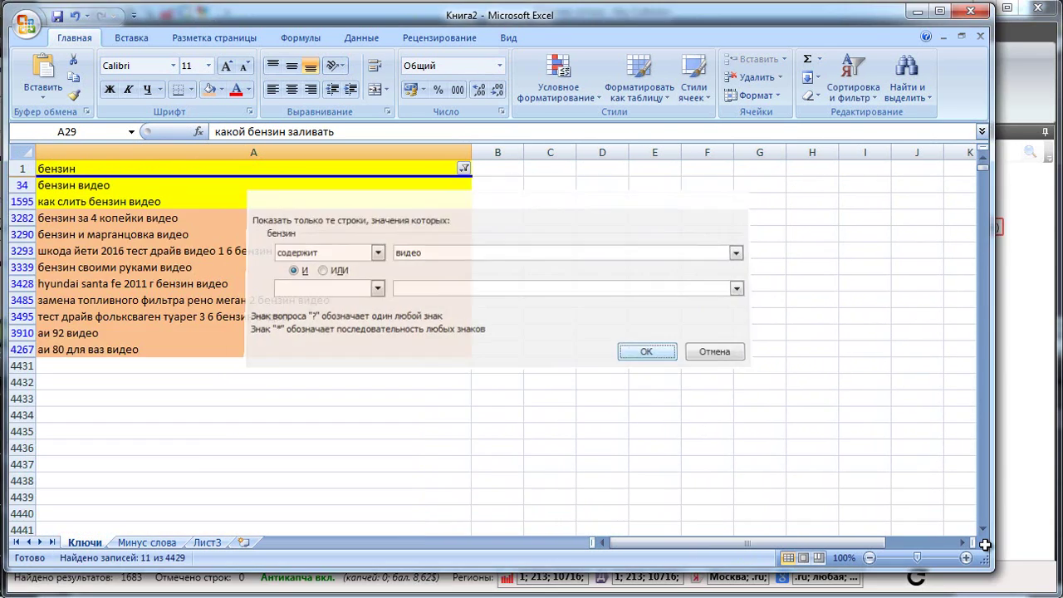
pyautogui.hotkey('shift', 'F10')
pyautogui.press('Return')
pyautogui.hotkey('ctrl', 'pagedown')
pyautogui.write('в')
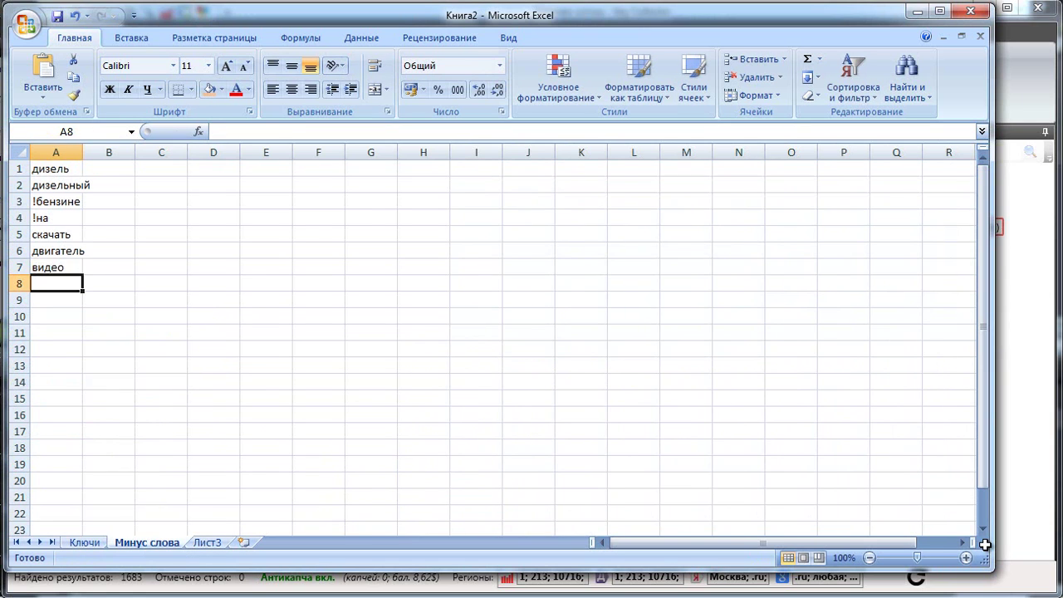
pyautogui.write('идео')
pyautogui.press('Return')
pyautogui.hotkey('ctrl', 'pageup')
# Filter Ключи for queries containing слить and delete all matching rows.
pyautogui.hotkey('ctrl', 'shift', 'l')
pyautogui.hotkey('ctrl', 'shift', 'l')
pyautogui.press('Down')
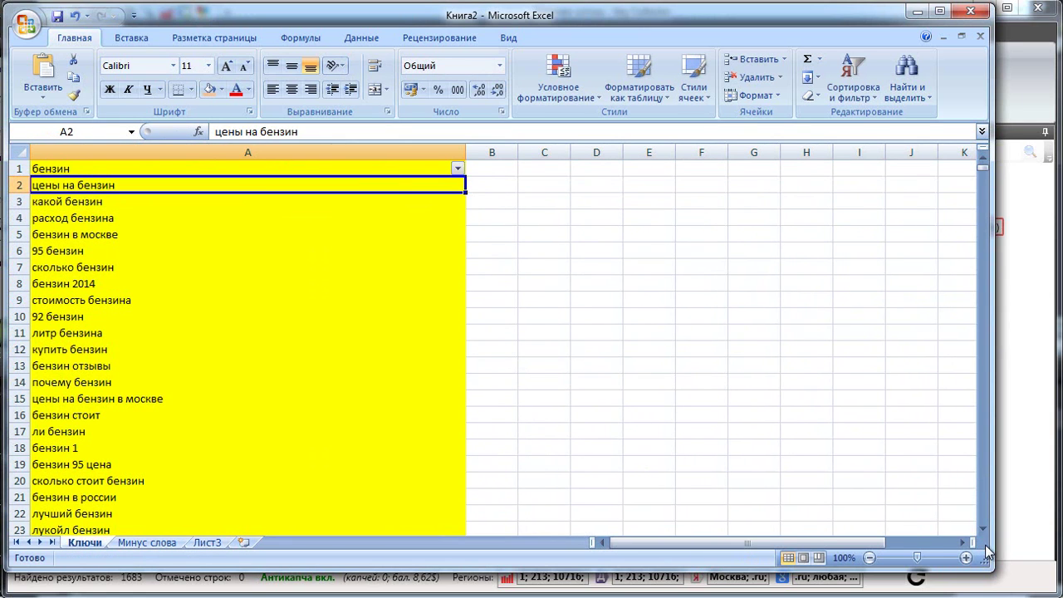
pyautogui.hotkey('alt', 'Down')
pyautogui.press('Down')
pyautogui.press('Down')
pyautogui.press('Down')
pyautogui.press('Down')
pyautogui.press('Right')
pyautogui.press('Down')
pyautogui.press('Down')
pyautogui.press('Down')
pyautogui.press('Down')
pyautogui.press('Return')
pyautogui.write('с')
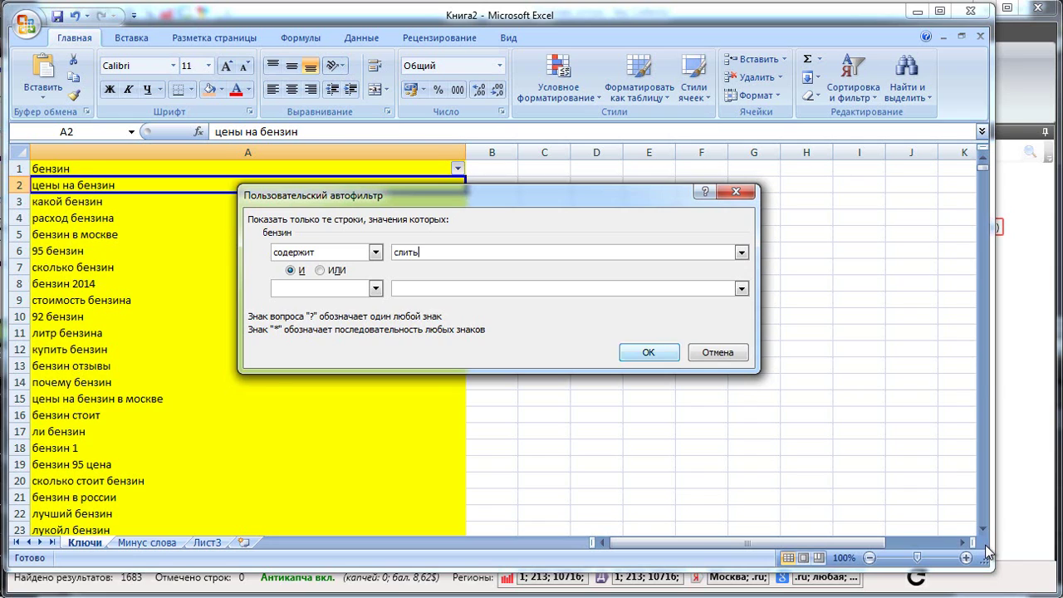
pyautogui.press('Return')
pyautogui.press('Down')
pyautogui.hotkey('ctrl', 'shift', 'End')
pyautogui.hotkey('shift', 'F10')
pyautogui.press('Return')
# Add слить as the next negative word on the Минус слова sheet.
pyautogui.hotkey('ctrl', 'pagedown')
pyautogui.write('слить')
pyautogui.press('Return')
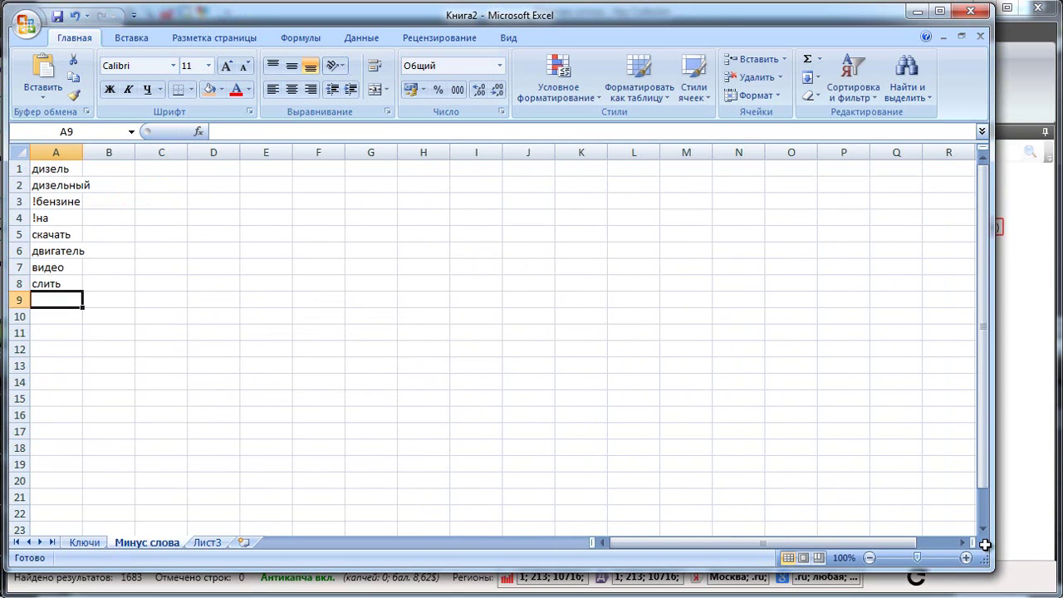
pyautogui.hotkey('ctrl', 'pageup')
# Filter Ключи for queries containing форд and delete the 21 matching rows.
pyautogui.hotkey('alt', 'Down')
pyautogui.press('Down')
pyautogui.press('Down')
pyautogui.press('Down')
pyautogui.press('Down')
pyautogui.press('Down')
pyautogui.press('Right')
pyautogui.press('Down')
pyautogui.press('Down')
pyautogui.press('Down')
pyautogui.press('Down')
pyautogui.press('Return')
pyautogui.write('форд')
pyautogui.press('Return')
# Filter Ключи for queries containing турб and clear the contents of the four турбо rows.
pyautogui.press('Down')
pyautogui.hotkey('ctrl', 'shift', 'End')
pyautogui.hotkey('shift', 'F10')
pyautogui.press('Return')
# Add форд as the next negative word on the Минус слова sheet.
pyautogui.hotkey('ctrl', 'pagedown')
pyautogui.write('форд')
pyautogui.press('Return')
pyautogui.hotkey('ctrl', 'pageup')
pyautogui.hotkey('alt', 'Down')
pyautogui.press('Down')
pyautogui.press('Down')
pyautogui.press('Down')
pyautogui.press('Down')
pyautogui.press('Return')
pyautogui.hotkey('alt', 'Down')
pyautogui.press('Down')
pyautogui.press('Down')
pyautogui.press('Down')
pyautogui.press('Down')
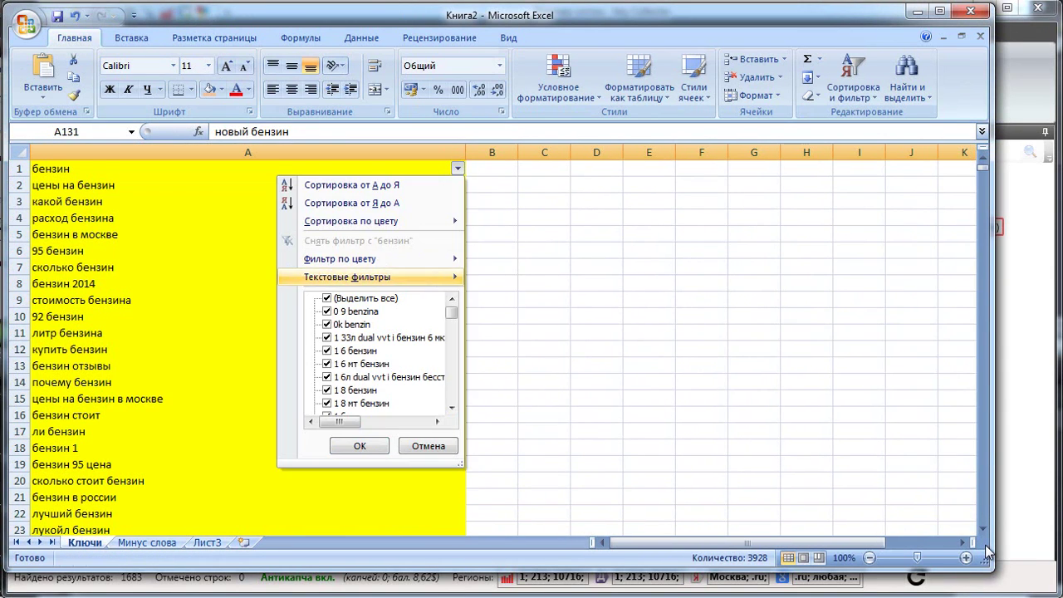
pyautogui.press('Down')
pyautogui.press('Right')
pyautogui.press('Down')
pyautogui.press('Down')
pyautogui.press('Down')
pyautogui.press('Down')
pyautogui.press('Return')
pyautogui.write('турб')
pyautogui.press('Return')
pyautogui.press('Down')
pyautogui.hotkey('ctrl', 'shift', 'End')
pyautogui.hotkey('shift', 'F10')
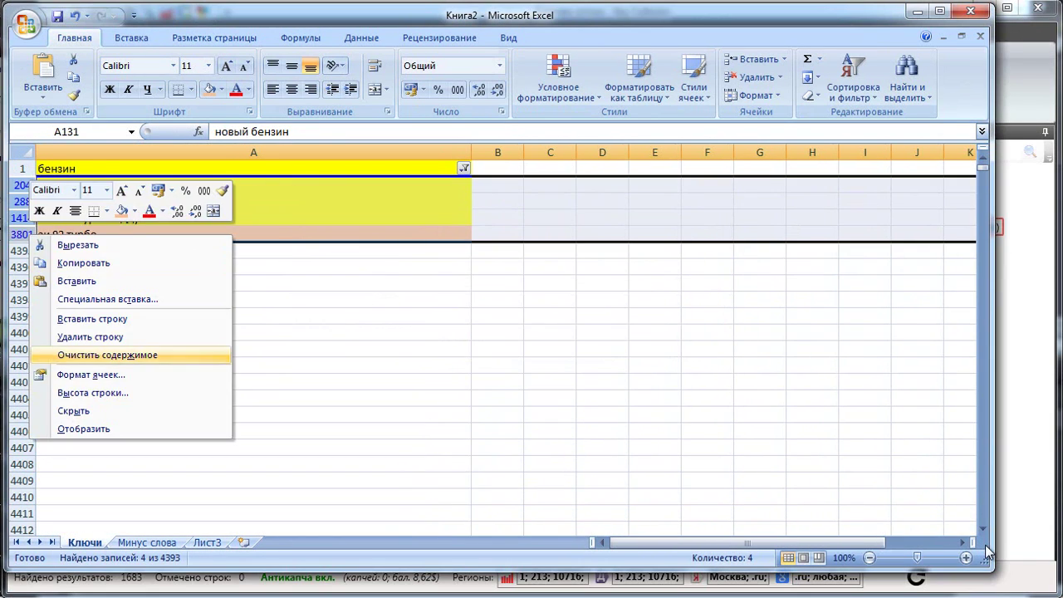
pyautogui.press('Return')
# Add турбо to Минус слова and clear the Ключи filter to show all keywords.
pyautogui.hotkey('ctrl', 'pagedown')
pyautogui.hotkey('ctrl', 'pagedown')
pyautogui.hotkey('ctrl', 'pageup')
pyautogui.write('турбо')
pyautogui.press('Return')
pyautogui.hotkey('ctrl', 'pageup')
pyautogui.hotkey('alt', 'Down')
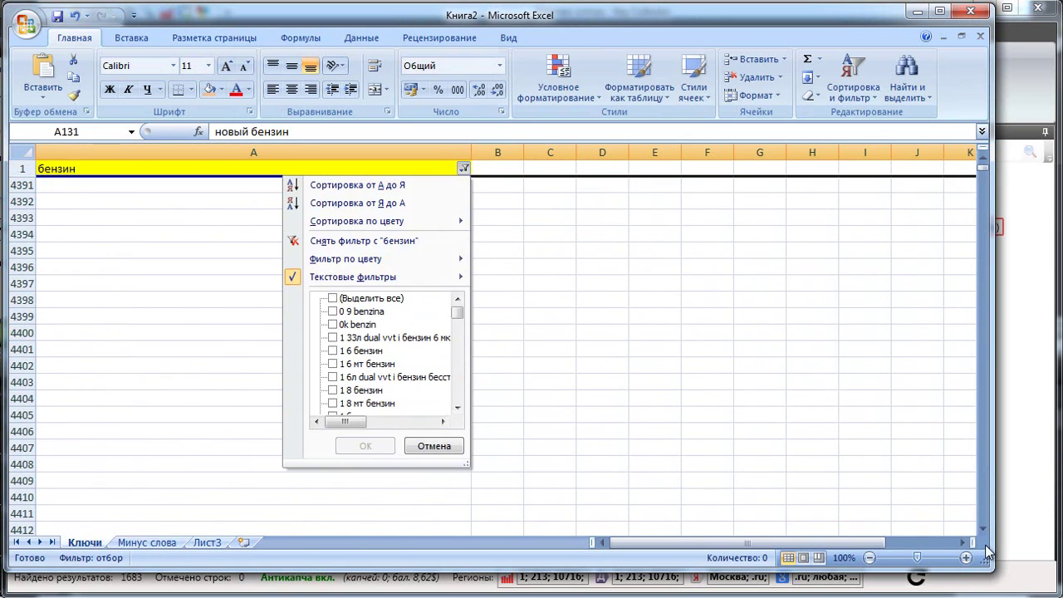
pyautogui.press('Down')
pyautogui.press('Down')
pyautogui.press('Down')
pyautogui.press('Return')
# Find the 'пахнет бензином' query and filter Ключи to queries containing бензином.
pyautogui.scroll(-20, 987, 548)
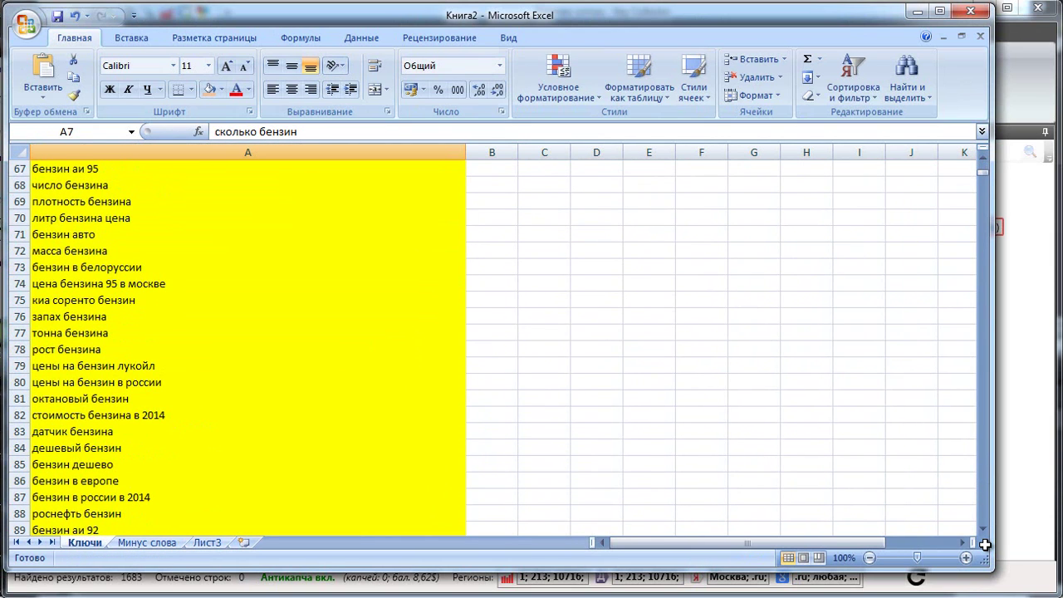
pyautogui.scroll(-7, 985, 544)
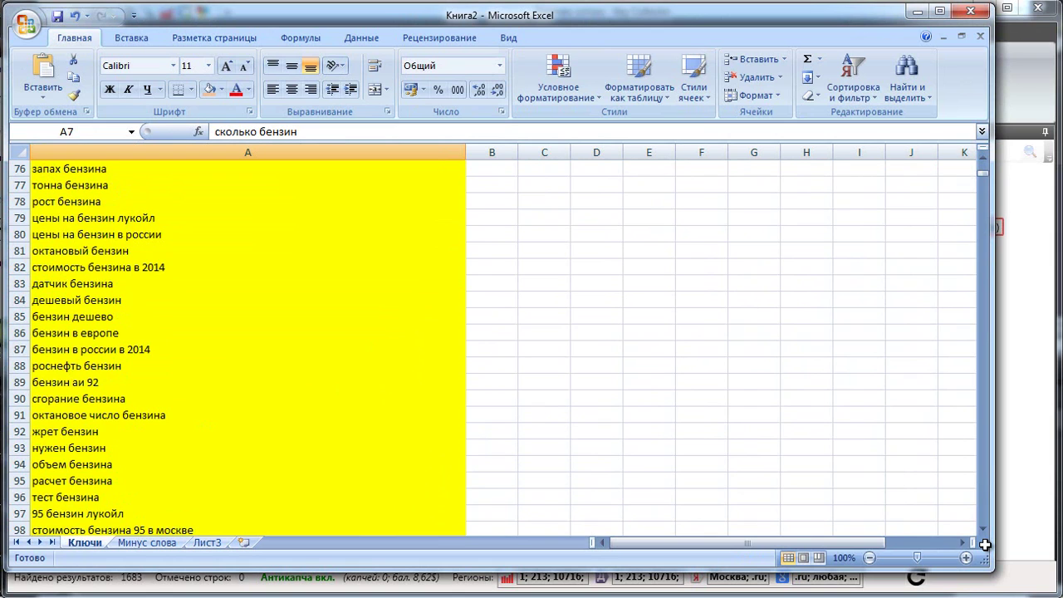
pyautogui.scroll(-2, 985, 544)
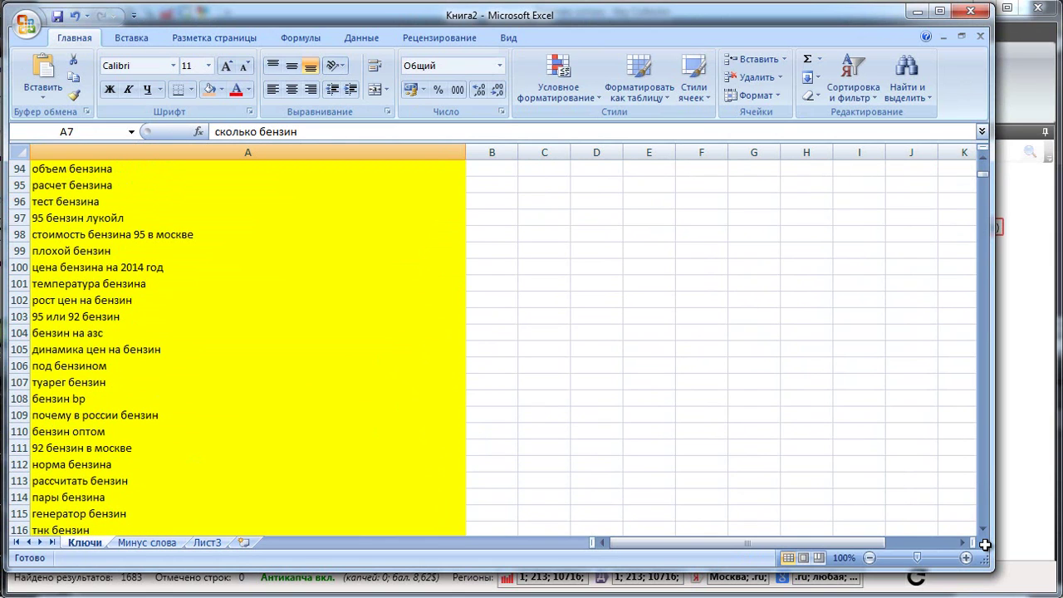
pyautogui.scroll(-9, 985, 544)
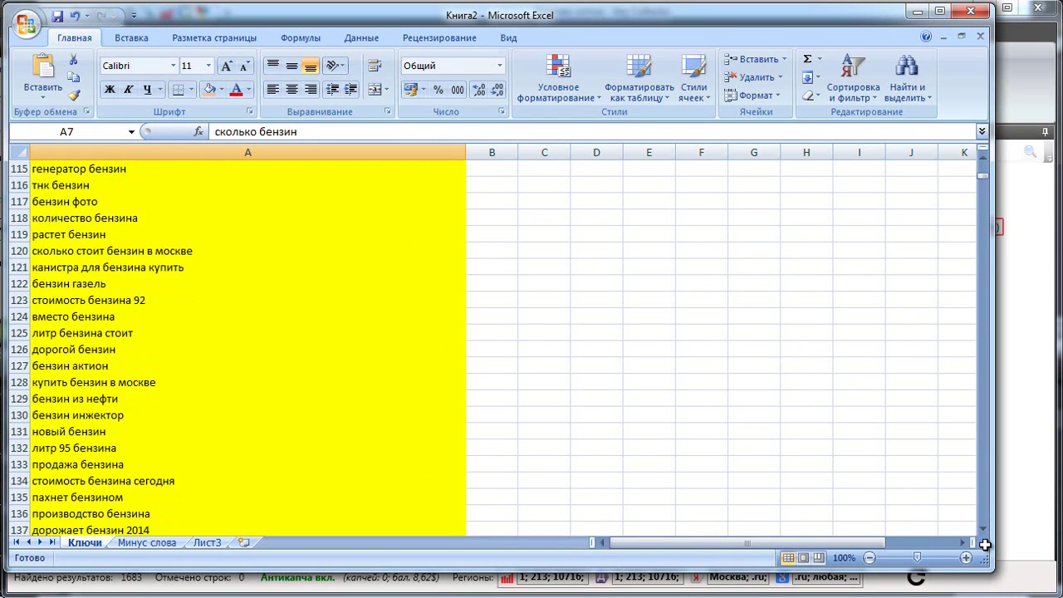
pyautogui.doubleClick(68, 399)
pyautogui.hotkey('ctrl', 'shift', 'f')
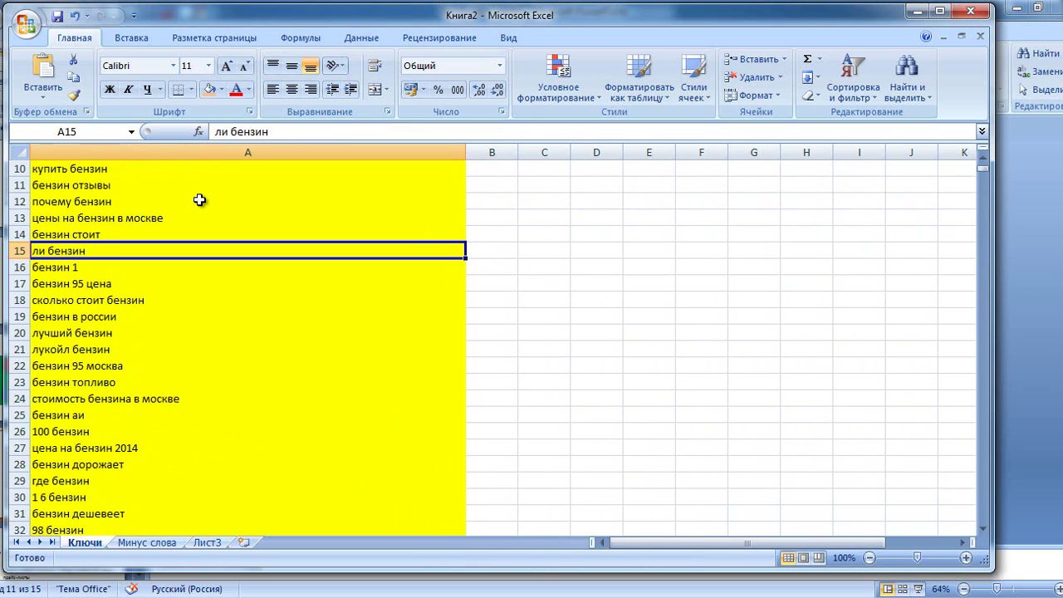
# Scroll through the Ключи list, check the Минус слова sheet, and return to Ключи.
pyautogui.scroll(-7, 199, 200)
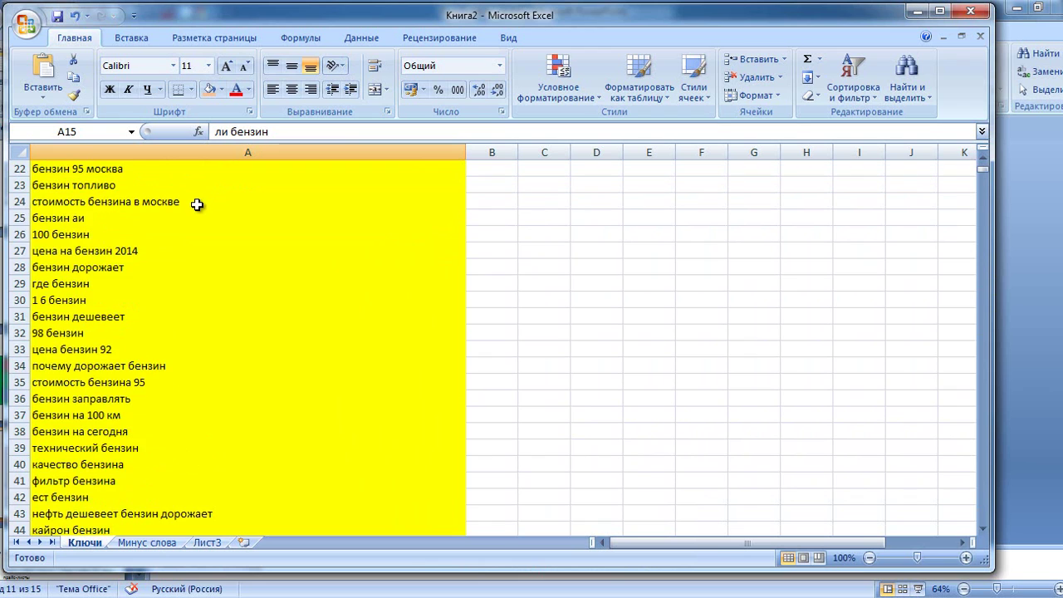
pyautogui.scroll(1, 197, 204)
pyautogui.scroll(-2, 197, 205)
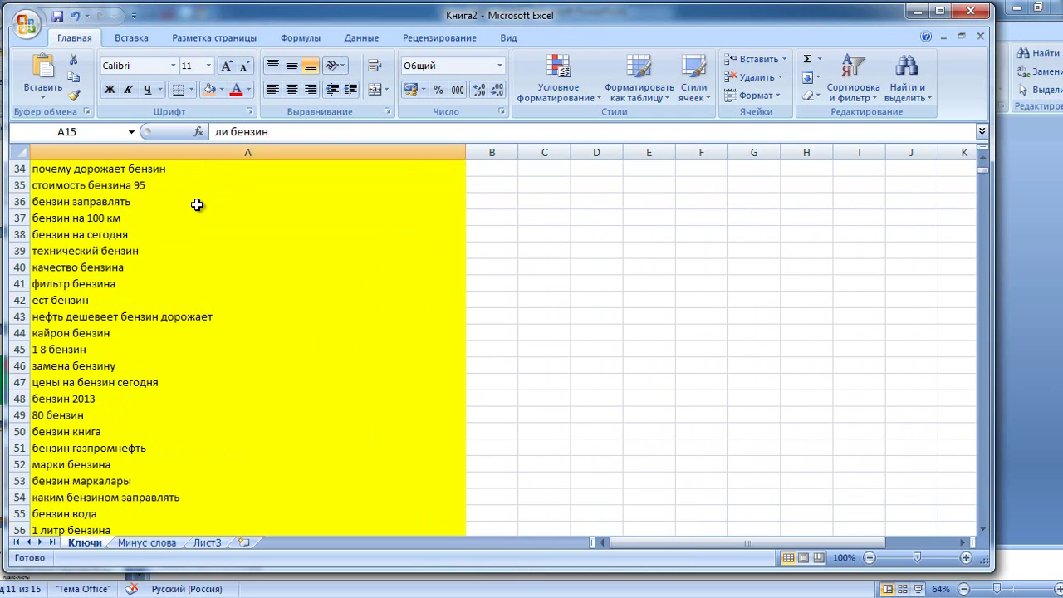
pyautogui.scroll(-2, 197, 205)
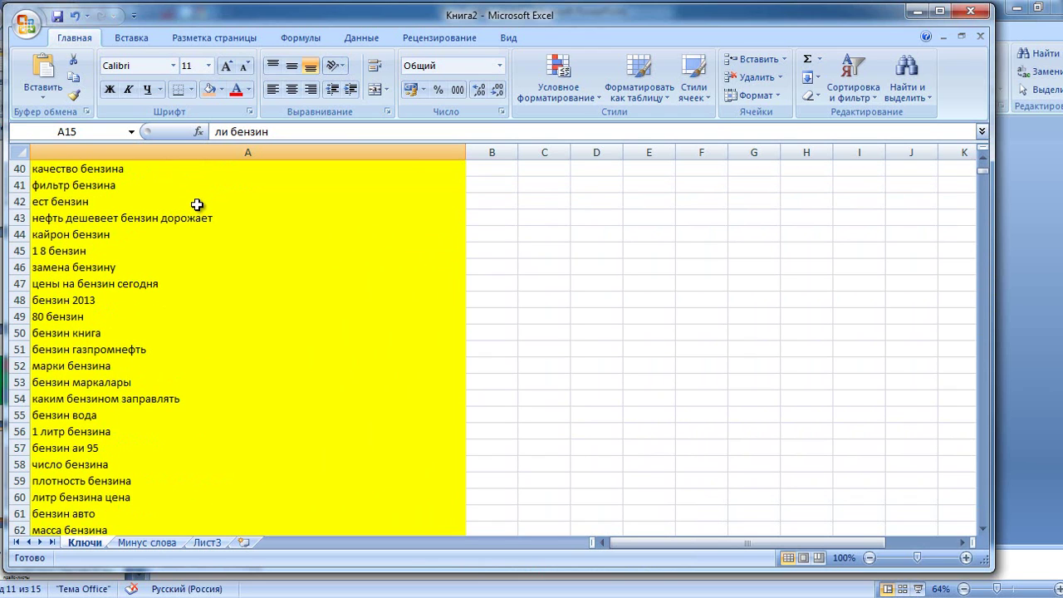
pyautogui.scroll(-1, 197, 205)
pyautogui.scroll(-1, 197, 205)
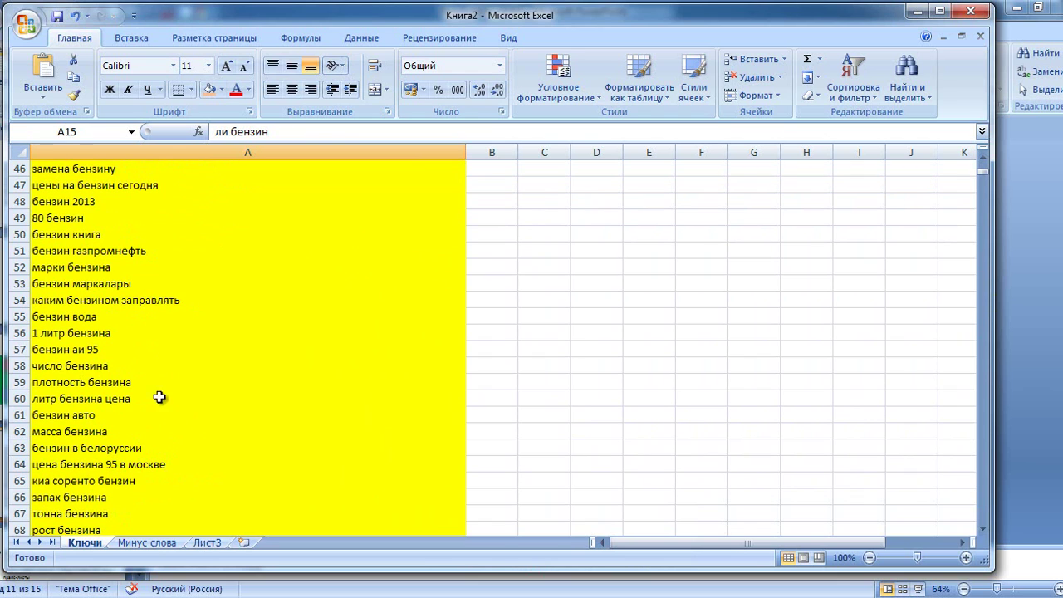
pyautogui.click(157, 542)
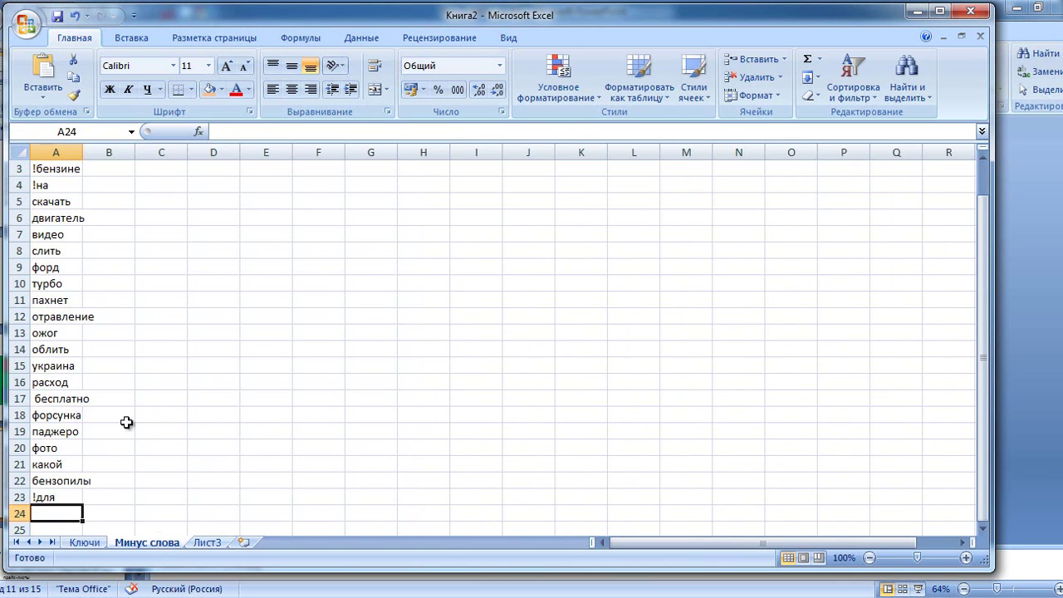
pyautogui.click(84, 543)
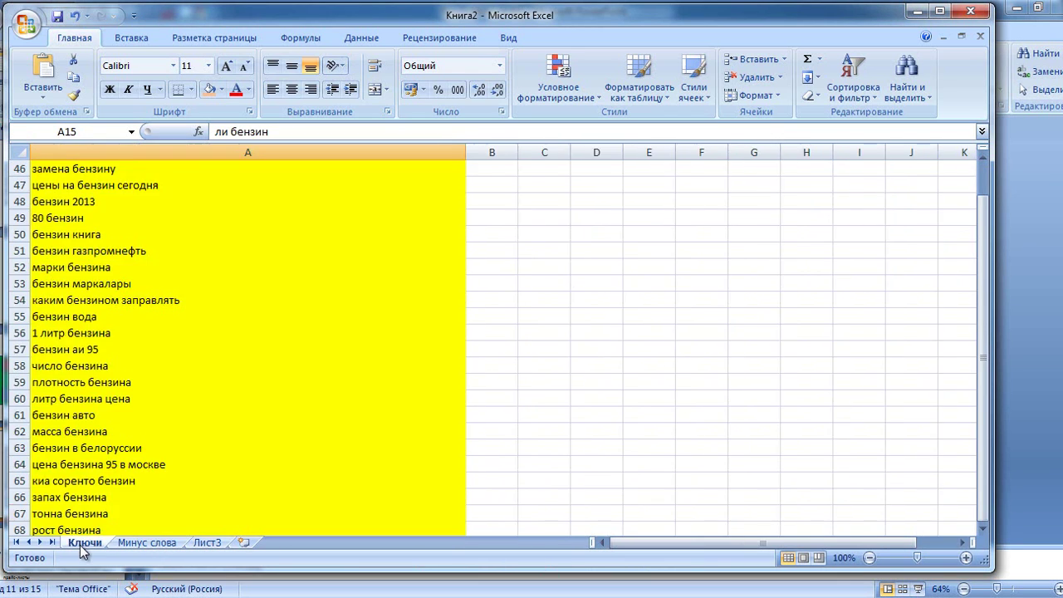
# Review remaining Ключи queries such as плотность бензина and сколько бензин.
pyautogui.click(178, 375)
pyautogui.scroll(-7, 177, 377)
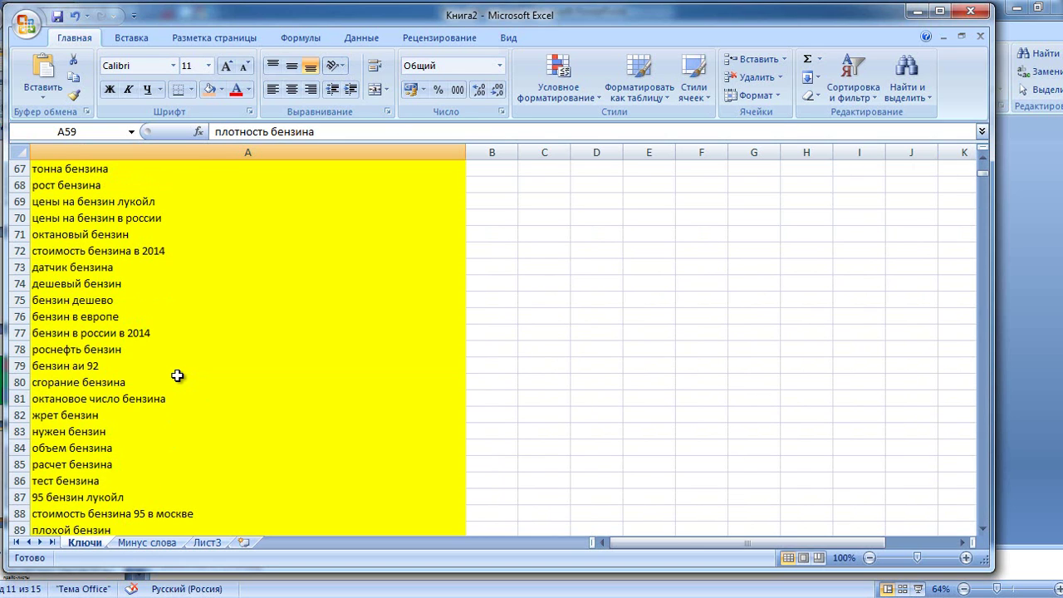
pyautogui.scroll(-1, 178, 377)
pyautogui.scroll(-3, 177, 377)
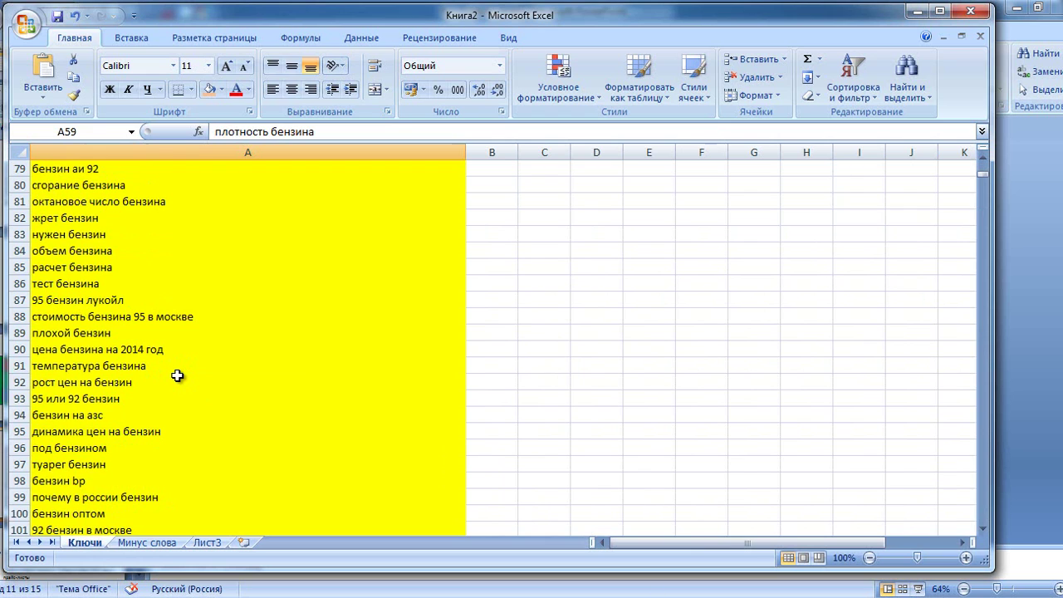
pyautogui.scroll(-5, 177, 376)
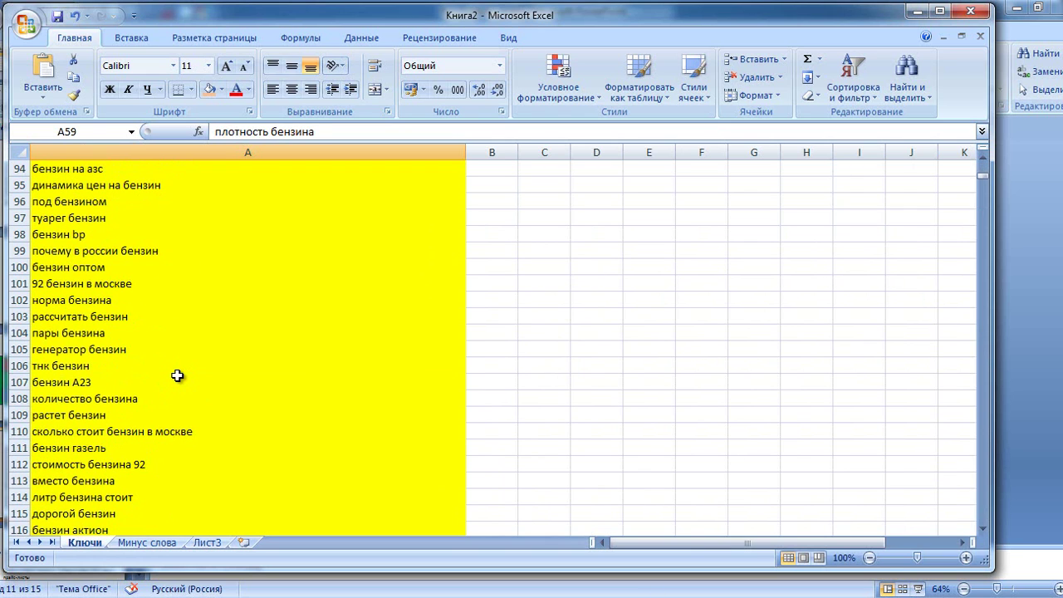
pyautogui.scroll(-7, 163, 348)
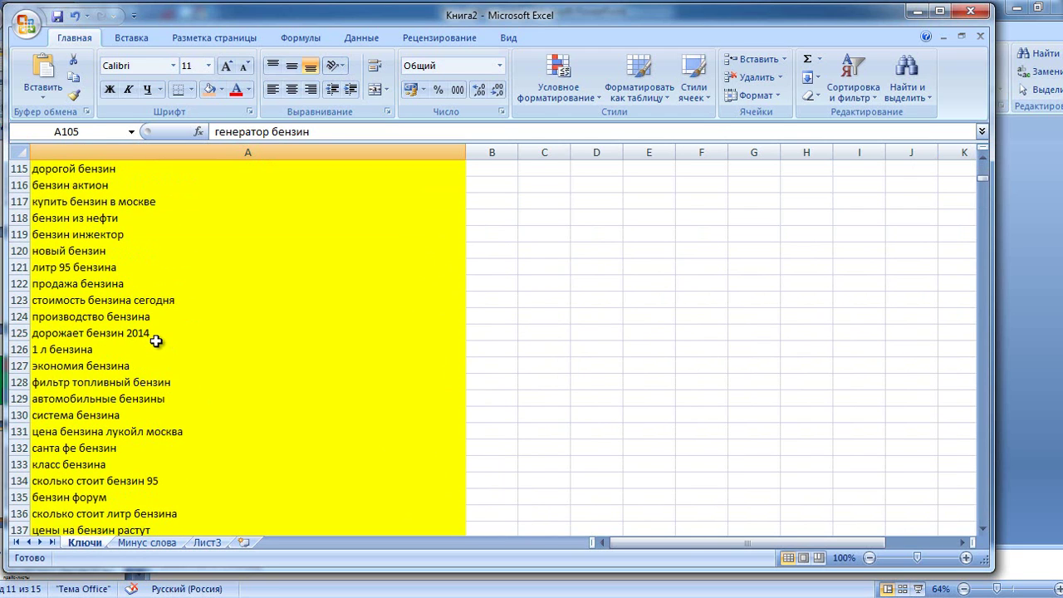
pyautogui.scroll(-2, 156, 341)
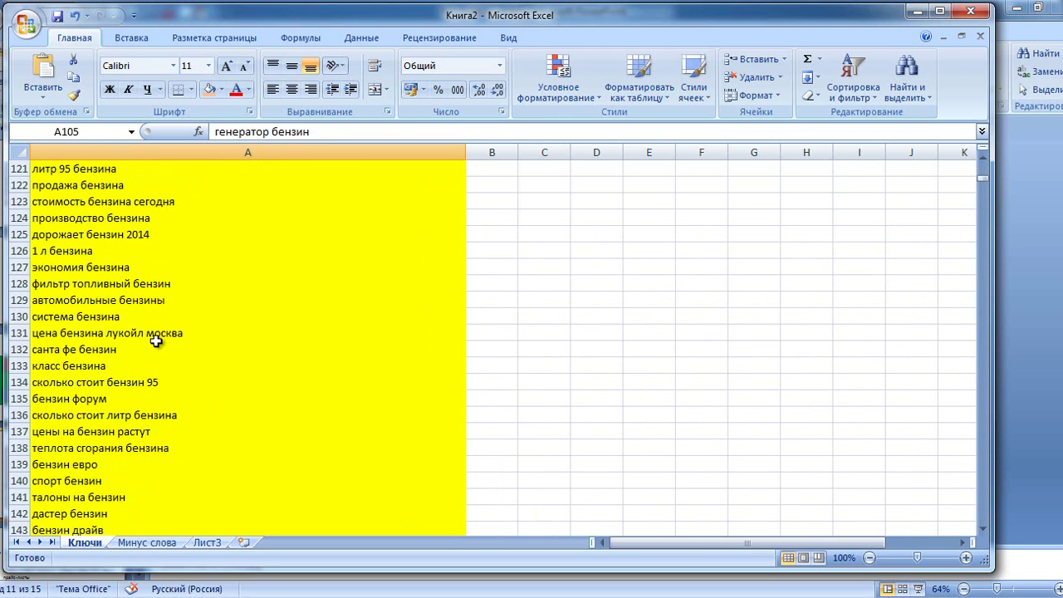
pyautogui.scroll(-3, 156, 341)
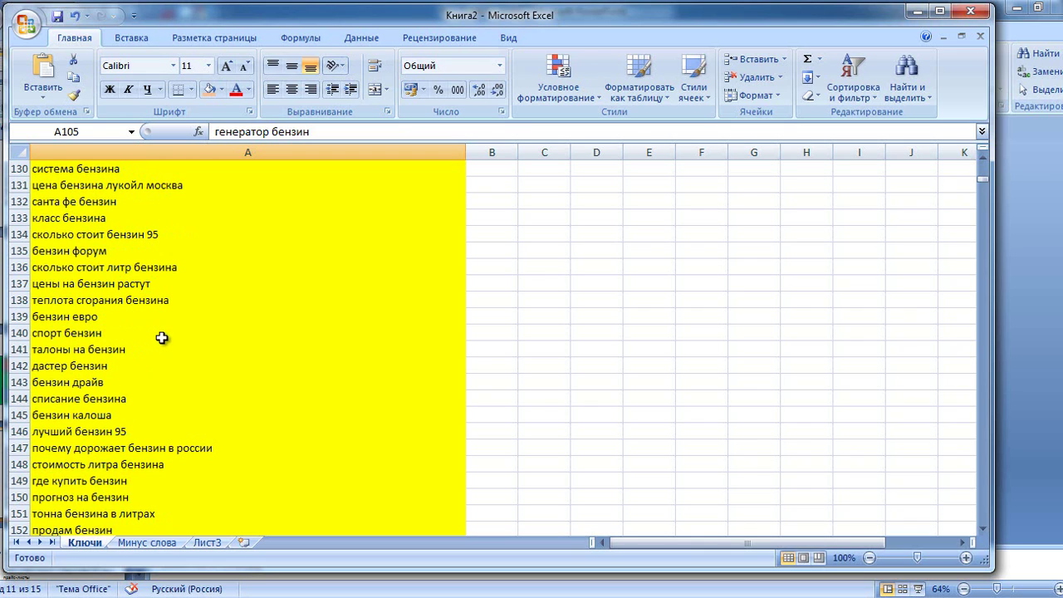
pyautogui.scroll(-2, 161, 337)
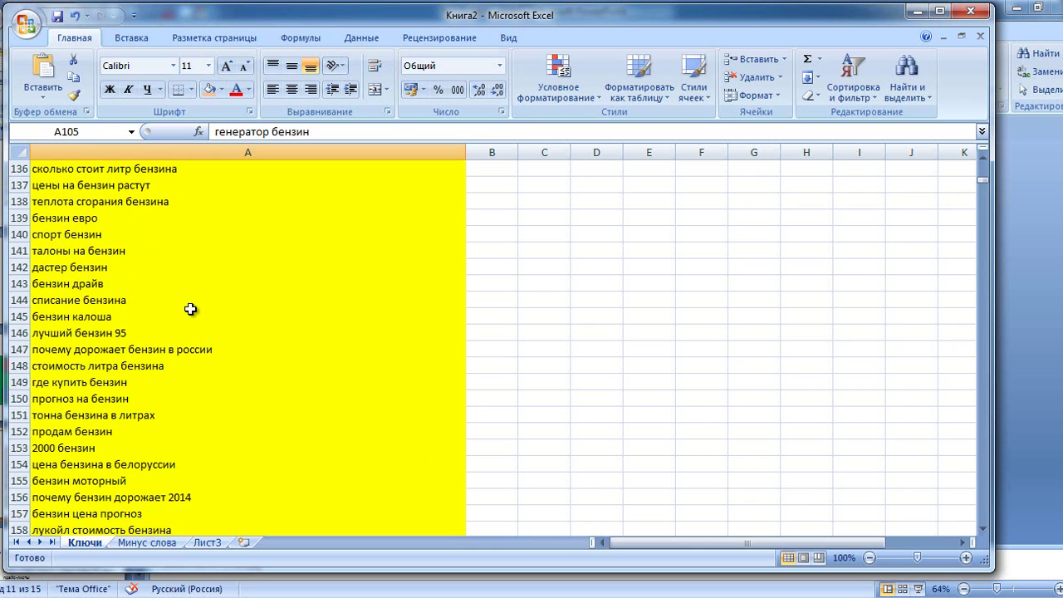
pyautogui.moveTo(985, 181); pyautogui.dragTo(984, 161)
pyautogui.click(417, 233)
pyautogui.scroll(-1, 270, 264)
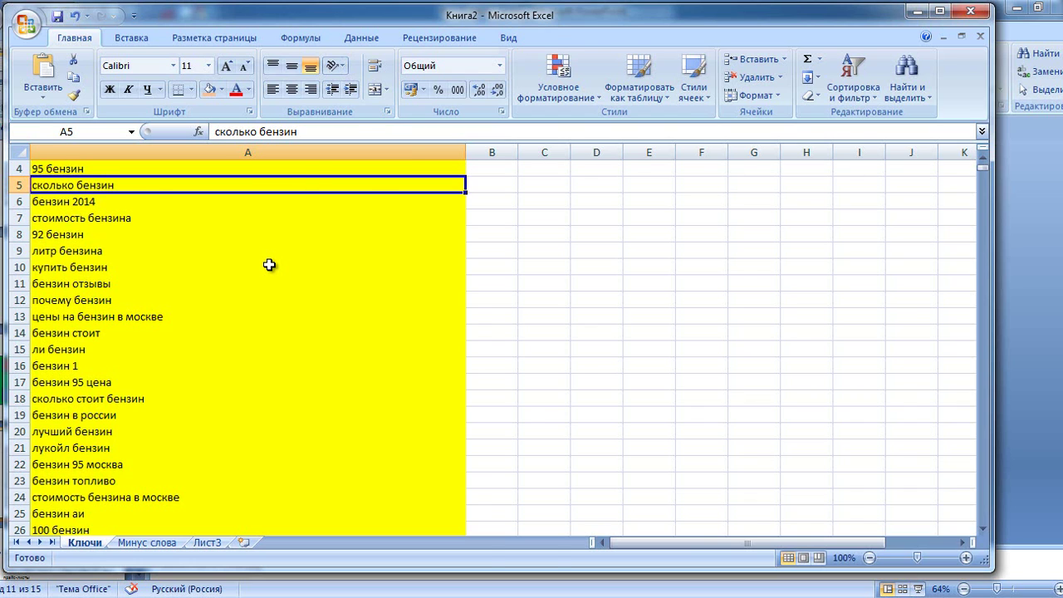
# Switch from Excel to the Opera browser window.
pyautogui.hotkey('alt', 'Tab')
pyautogui.moveTo(389, 208)
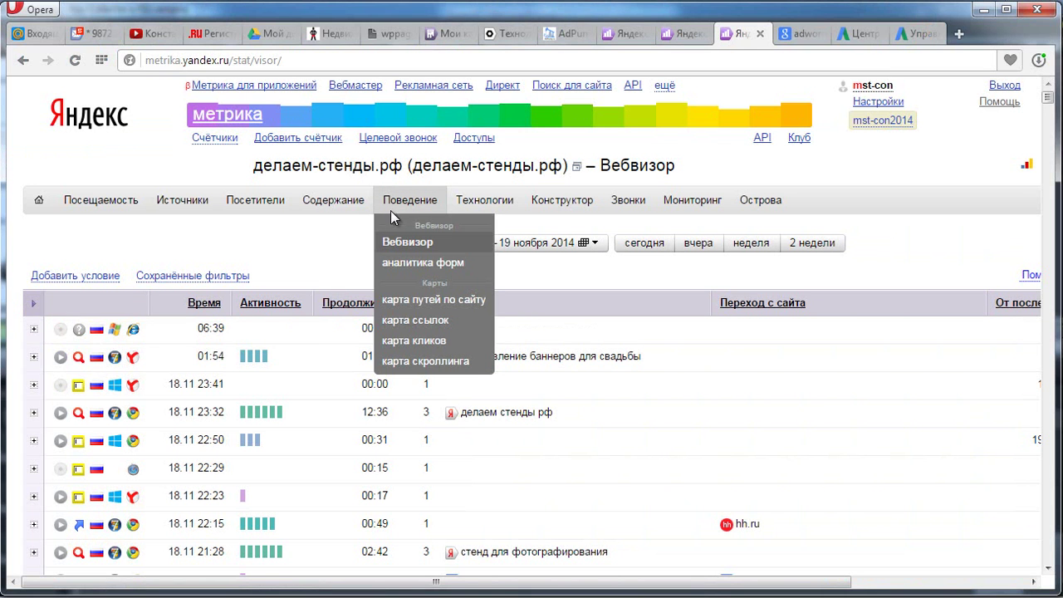
pyautogui.moveTo(183, 201)
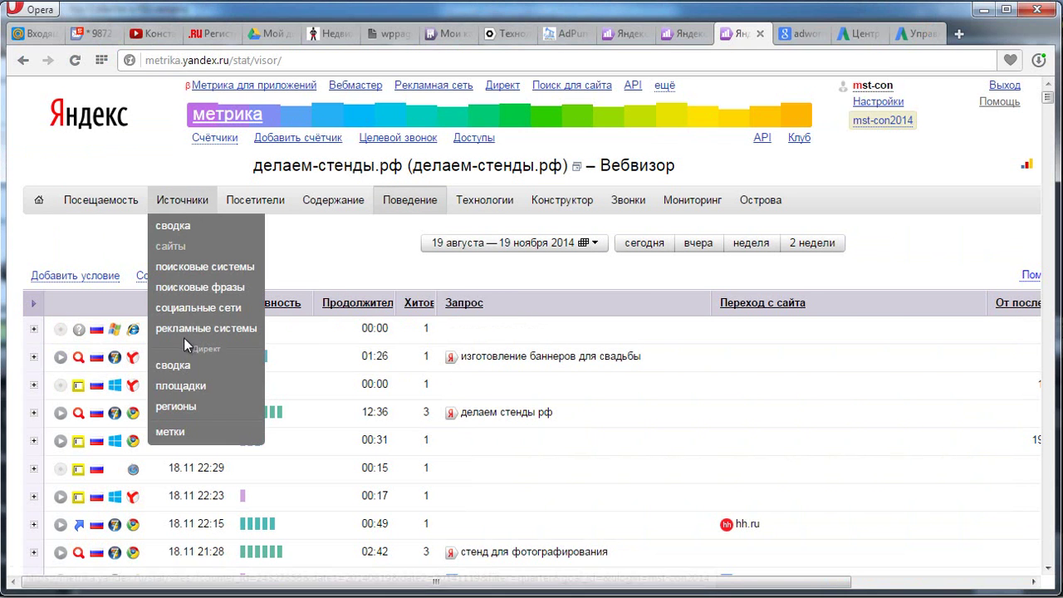
# In AdWords, show search queries for all keywords via Ключевые слова > Подробности > Поисковые запросы > Все.
pyautogui.hotkey('ctrl', 'Tab')
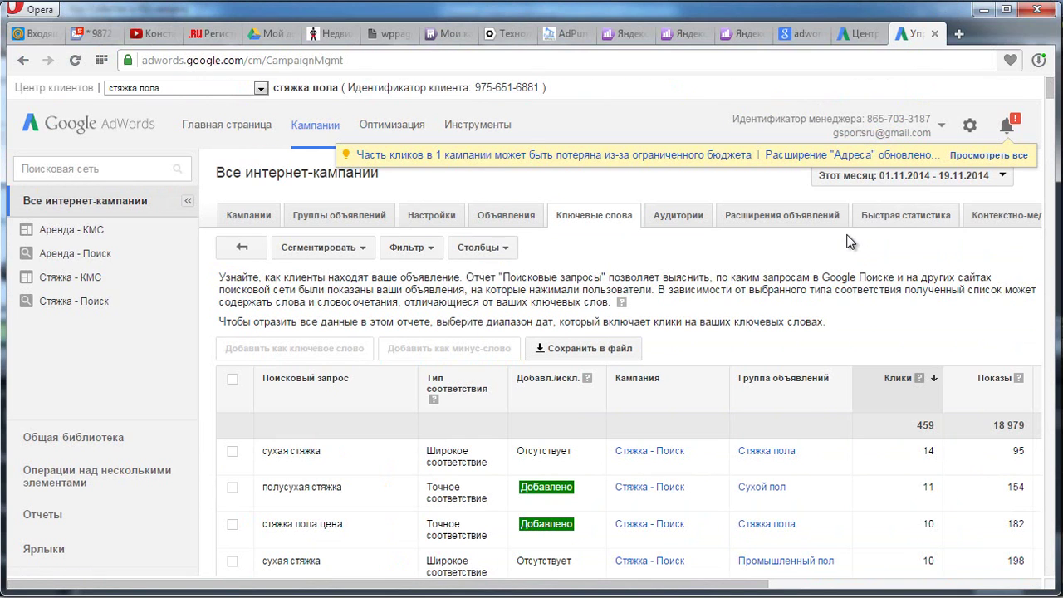
pyautogui.click(235, 253)
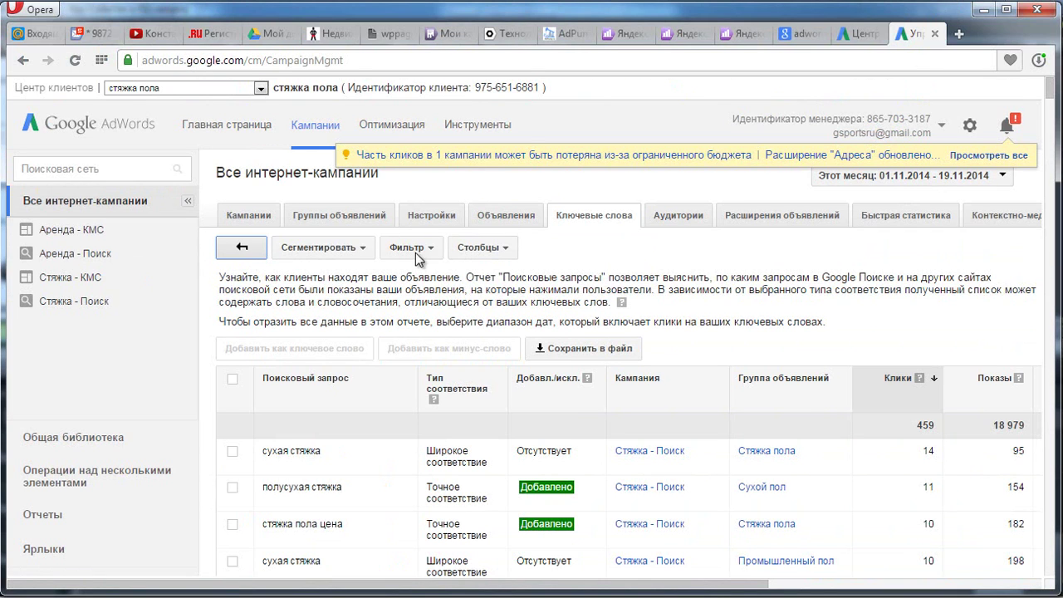
pyautogui.click(593, 223)
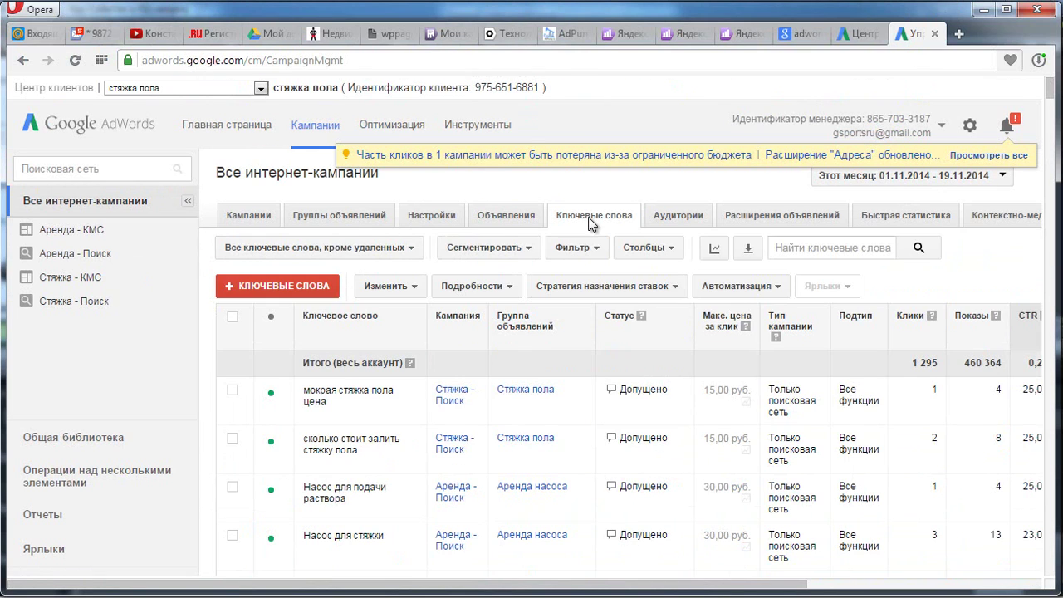
pyautogui.click(468, 288)
pyautogui.click(523, 357)
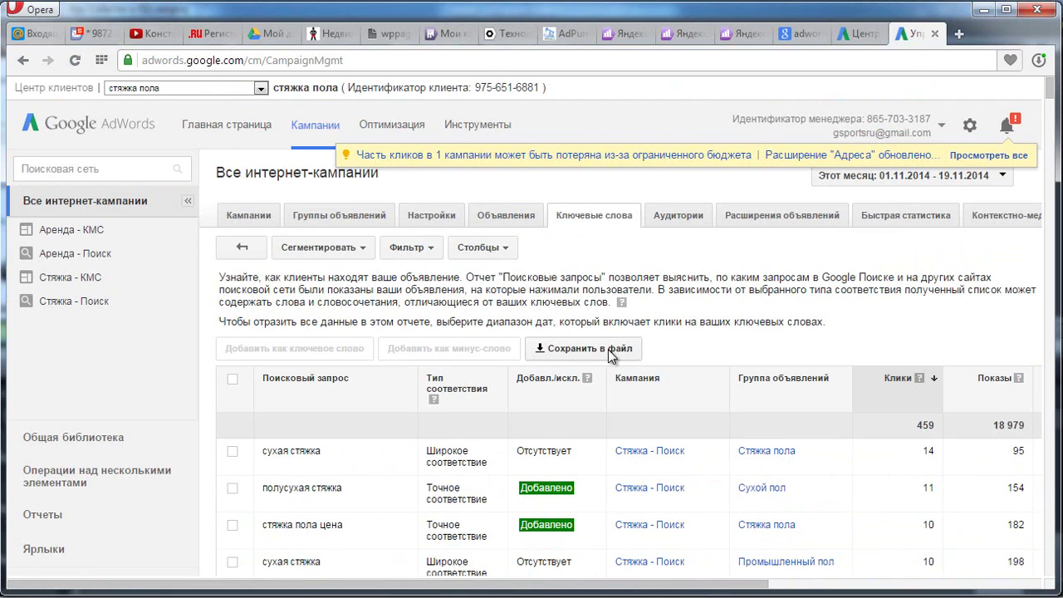